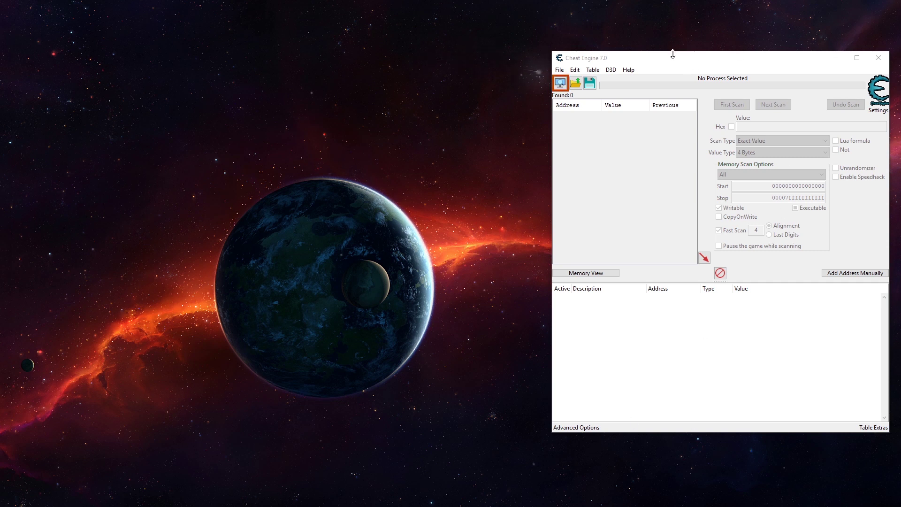
# Step: Reposition the Cheat Engine window, switch to Artificial Extinction, and resume the saved game on Easier difficulty
pyautogui.moveTo(672, 54)
pyautogui.mouseDown()
pyautogui.moveTo(660, 37)
pyautogui.moveTo(647, 70)
pyautogui.moveTo(664, 67)
pyautogui.mouseUp()
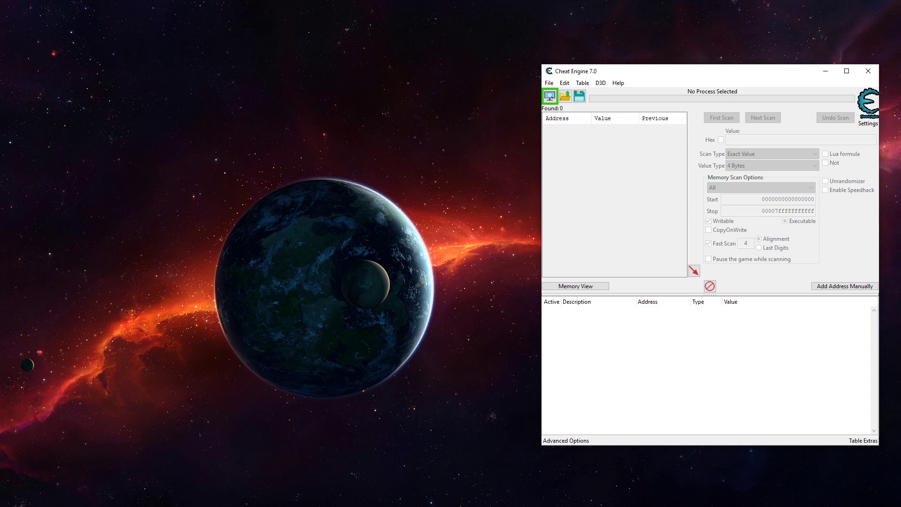
pyautogui.hotkey('alt', 'Tab')
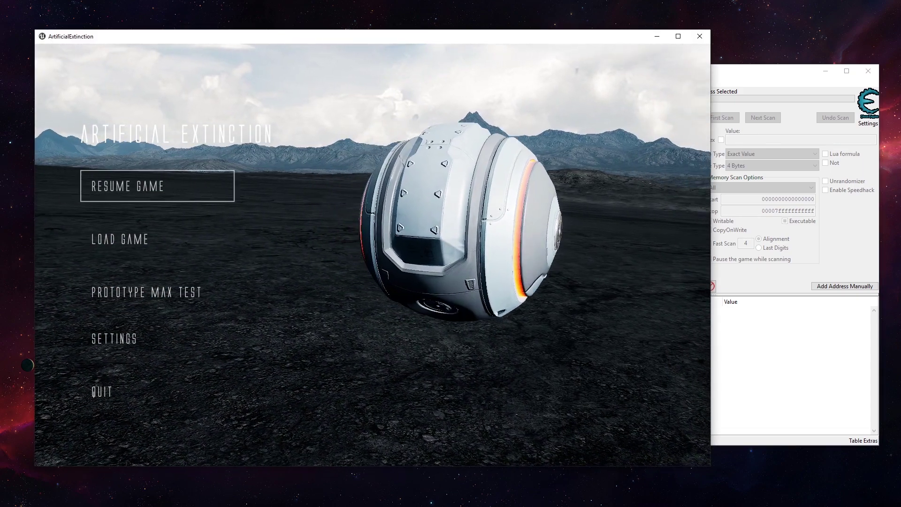
pyautogui.click(117, 185)
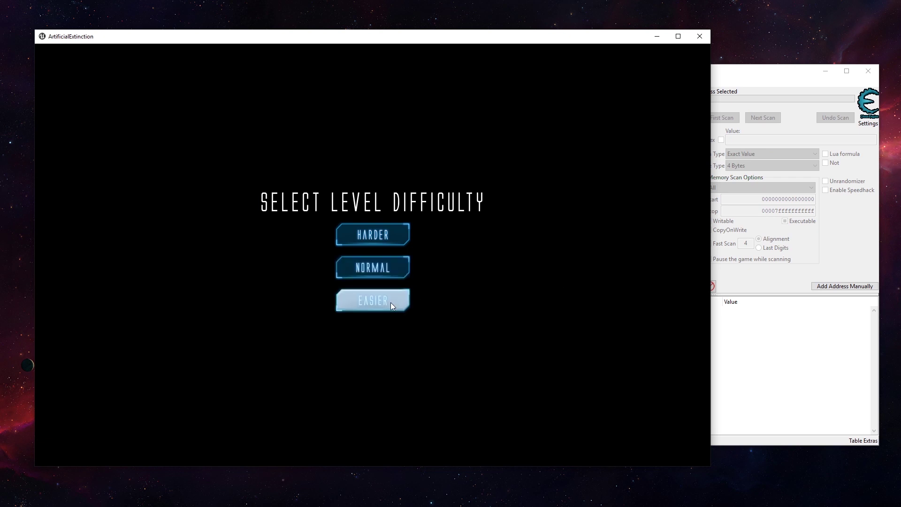
pyautogui.click(392, 306)
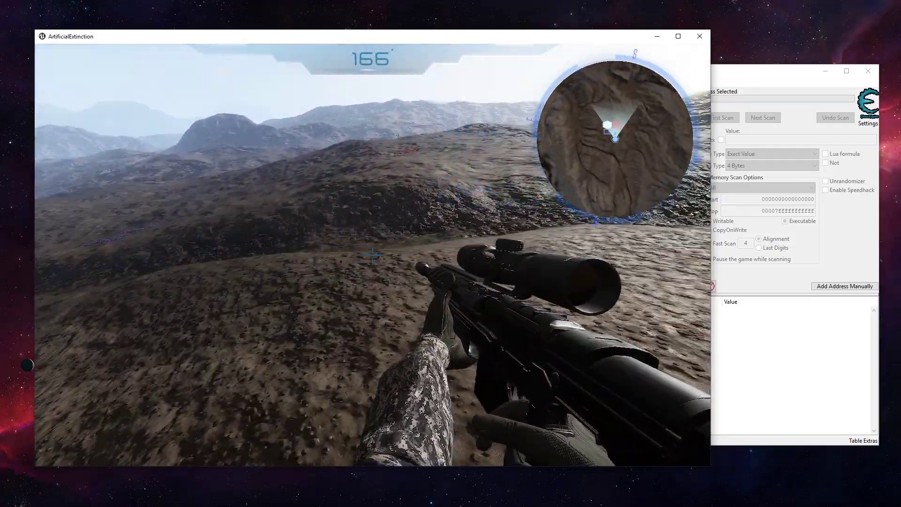
# Step: Move forward in the level and fire three sniper rifle shots into the sky
pyautogui.press('w')
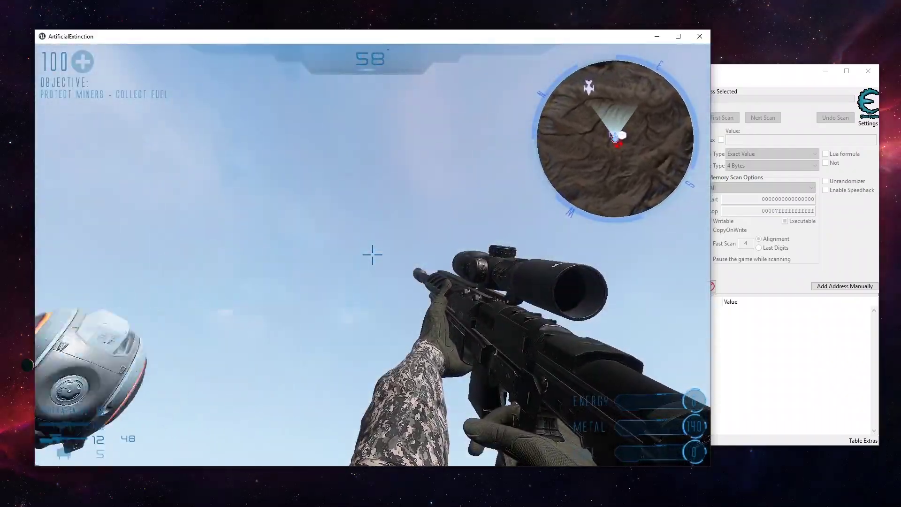
pyautogui.click(373, 255)
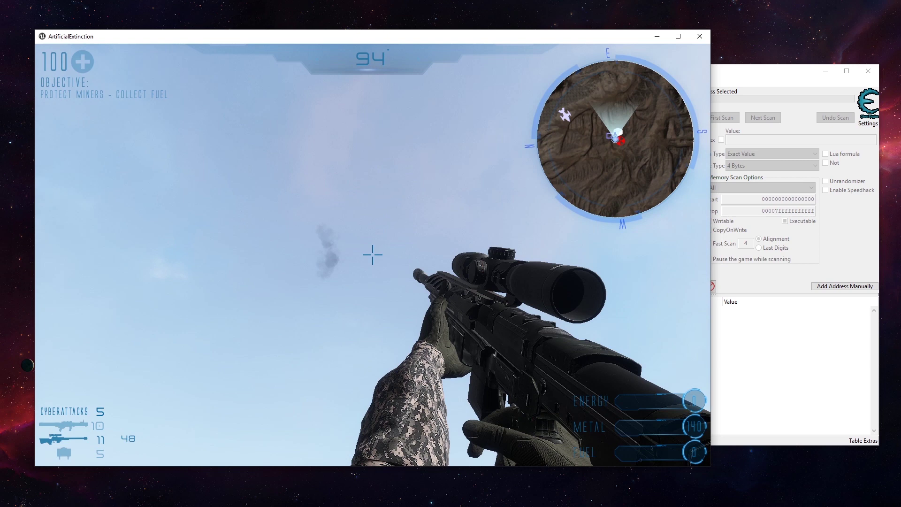
pyautogui.click(372, 255)
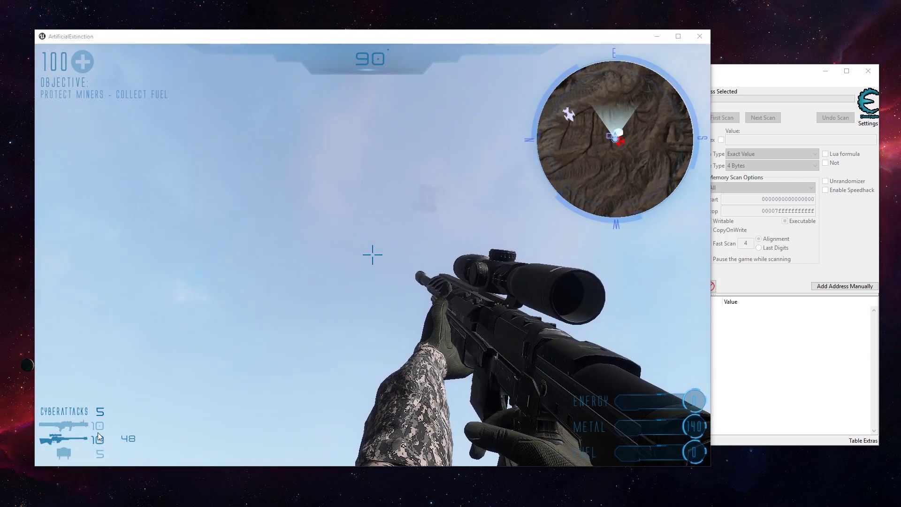
pyautogui.click(373, 254)
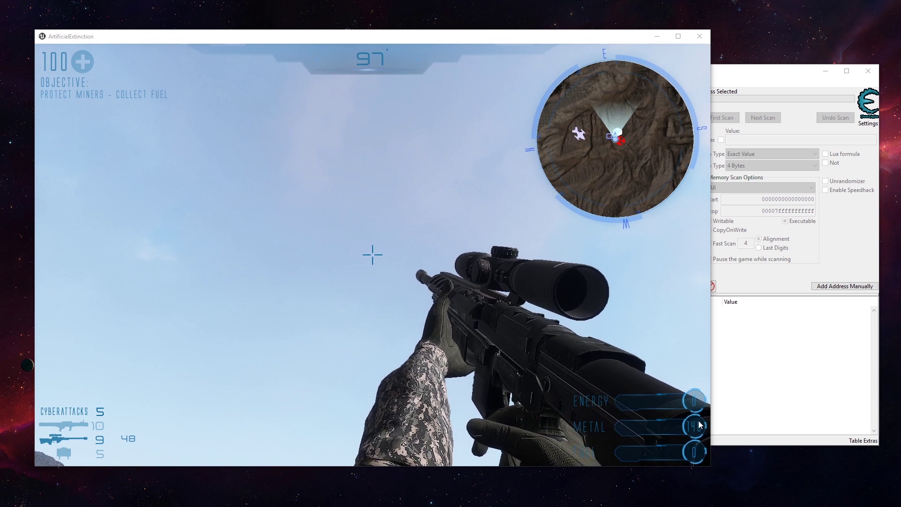
# Step: Pause the game and attach Cheat Engine to the ArtificialExtinction process
pyautogui.hotkey('alt', 'Tab')
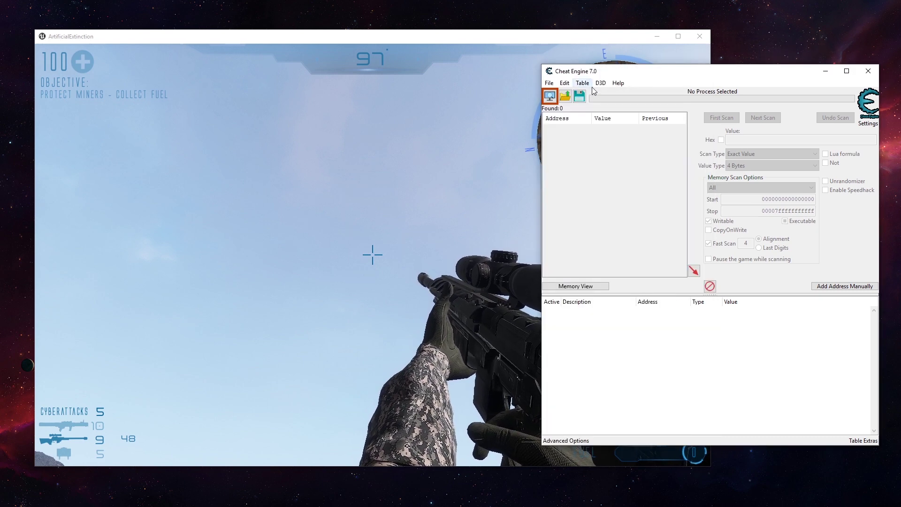
pyautogui.click(549, 97)
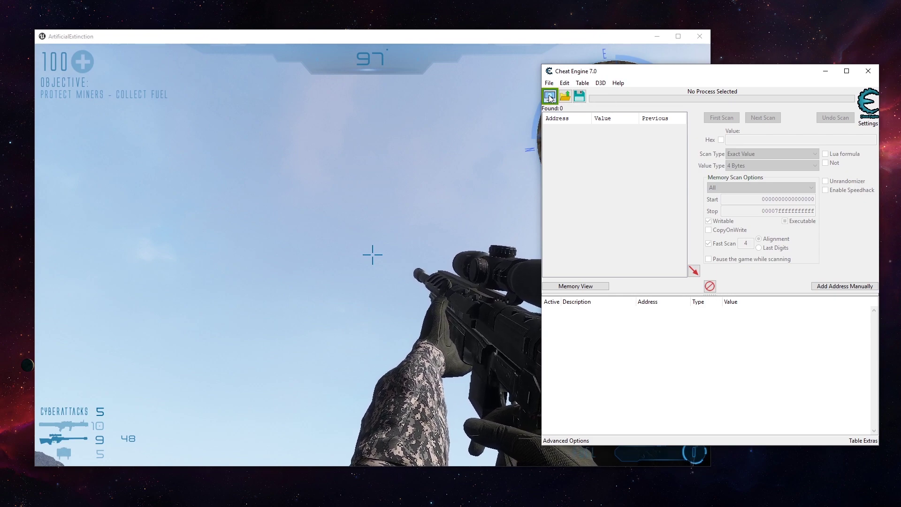
pyautogui.click(502, 48)
pyautogui.press('Escape')
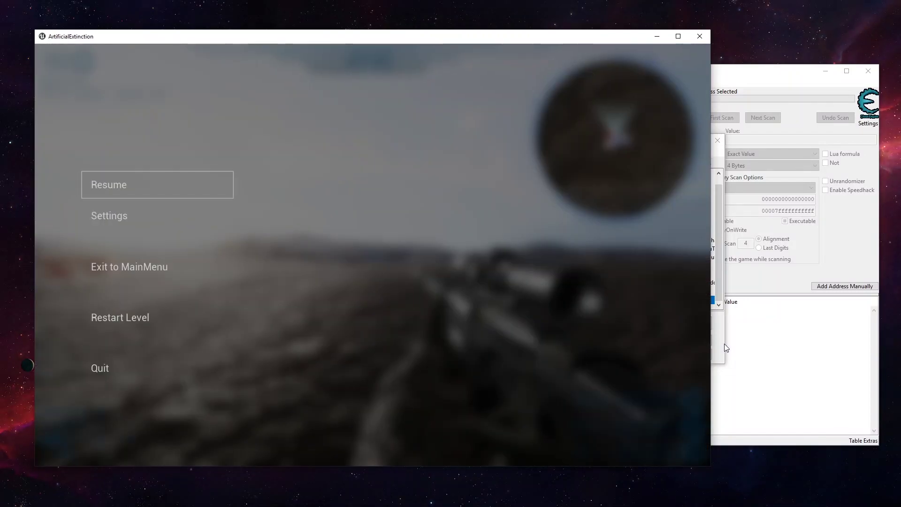
pyautogui.press('Escape')
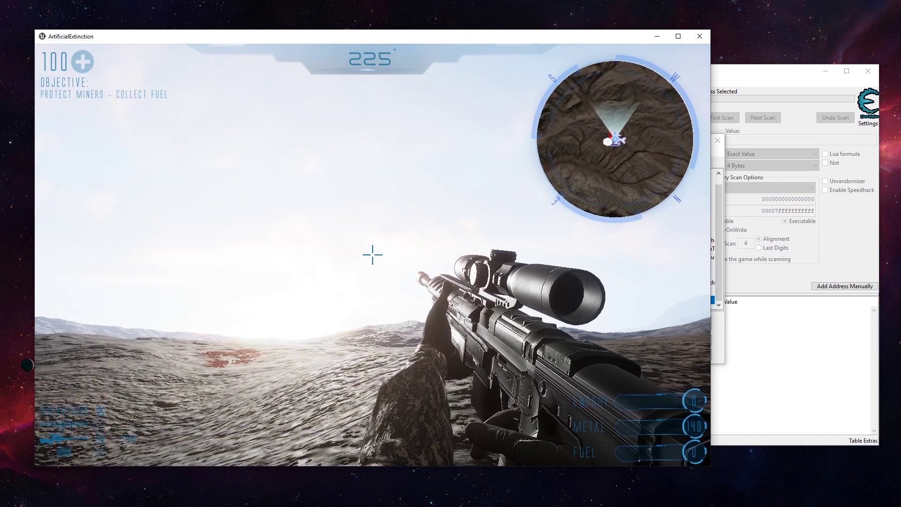
pyautogui.press('Escape')
pyautogui.hotkey('alt', 'Tab')
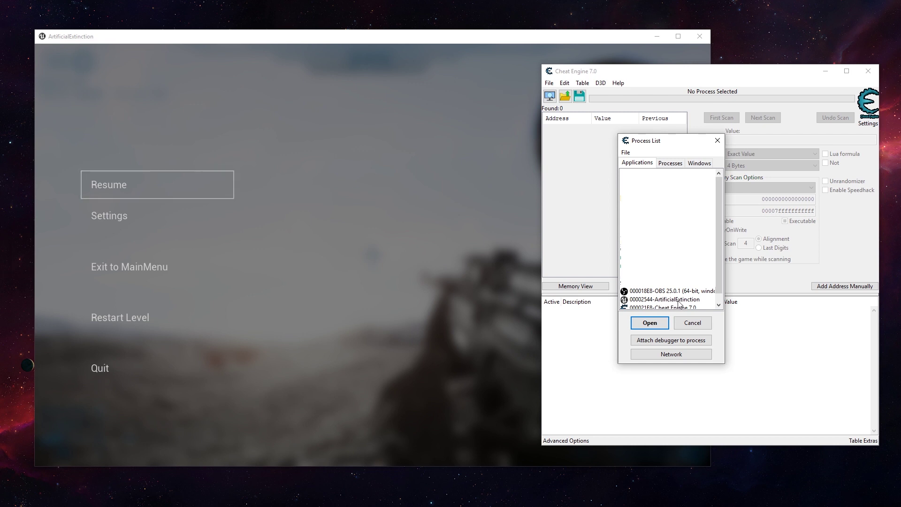
pyautogui.click(650, 323)
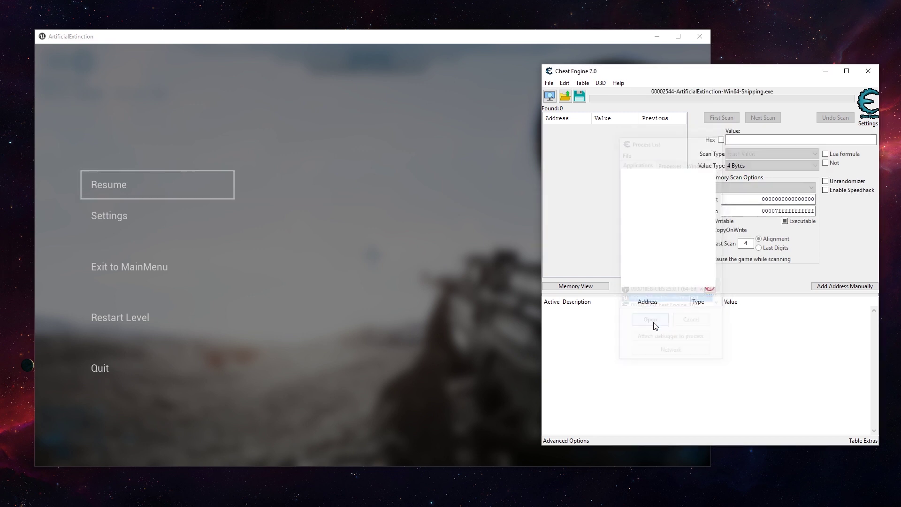
# Step: Run a first scan for the exact 4-byte value 140, the game's metal amount
pyautogui.click(734, 168)
pyautogui.click(757, 140)
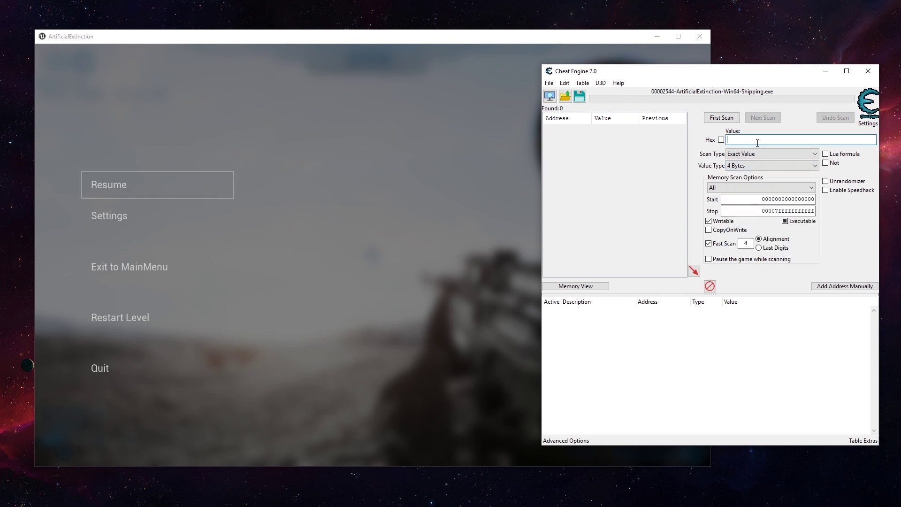
pyautogui.write('140')
pyautogui.click(715, 119)
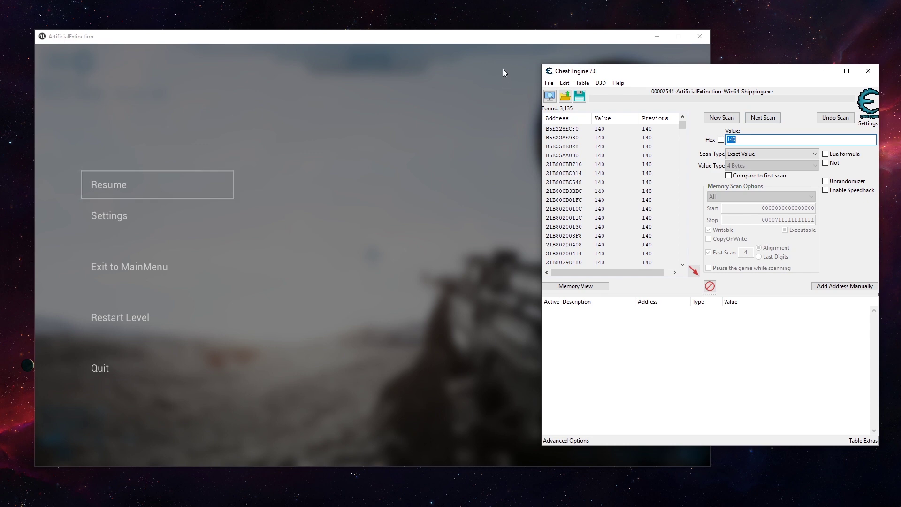
# Step: Resume the game briefly, pause it again, and narrow the Cheat Engine results with a next scan for 140
pyautogui.click(503, 39)
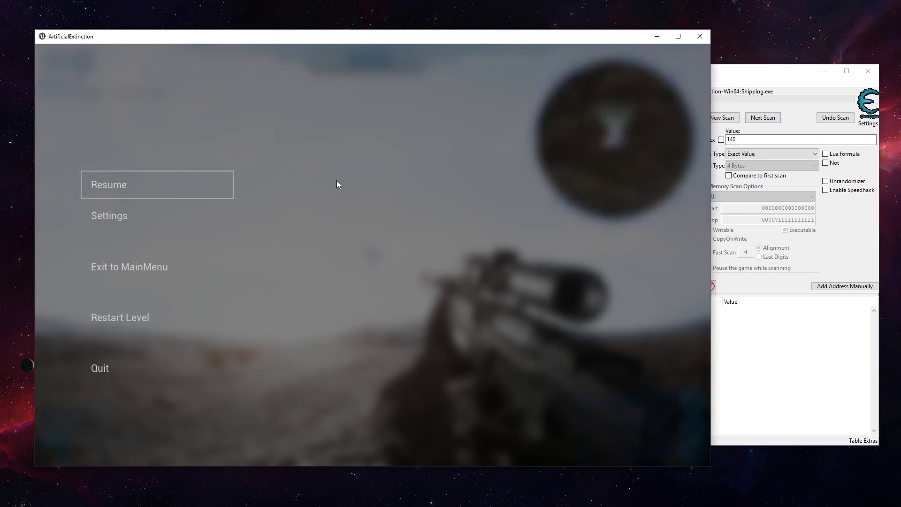
pyautogui.press('Escape')
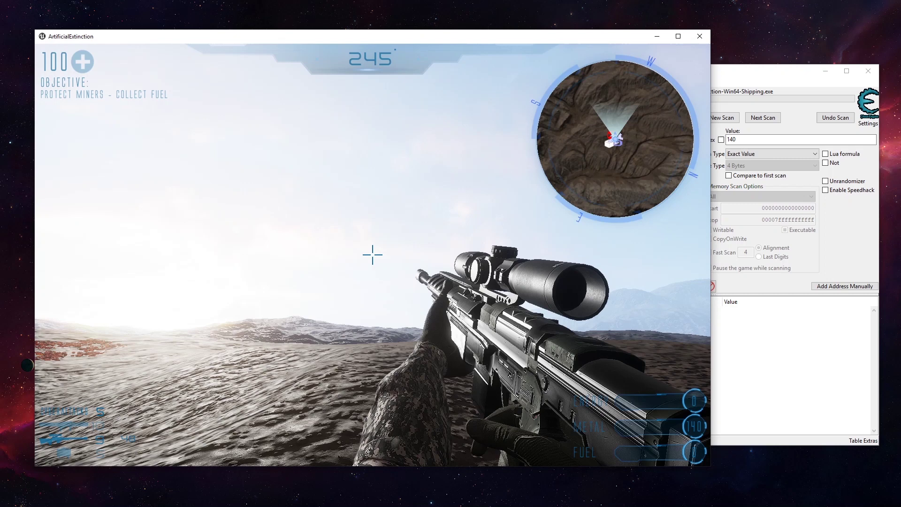
pyautogui.press('Escape')
pyautogui.click(787, 82)
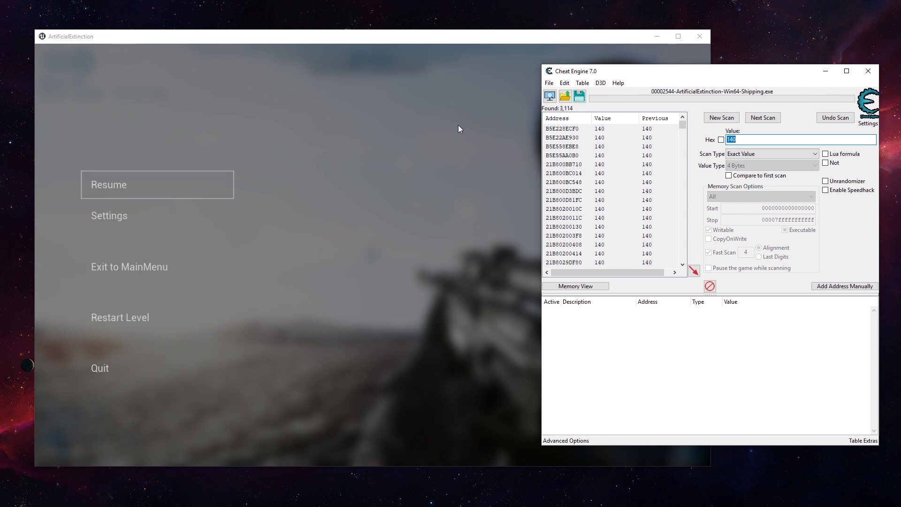
pyautogui.click(487, 38)
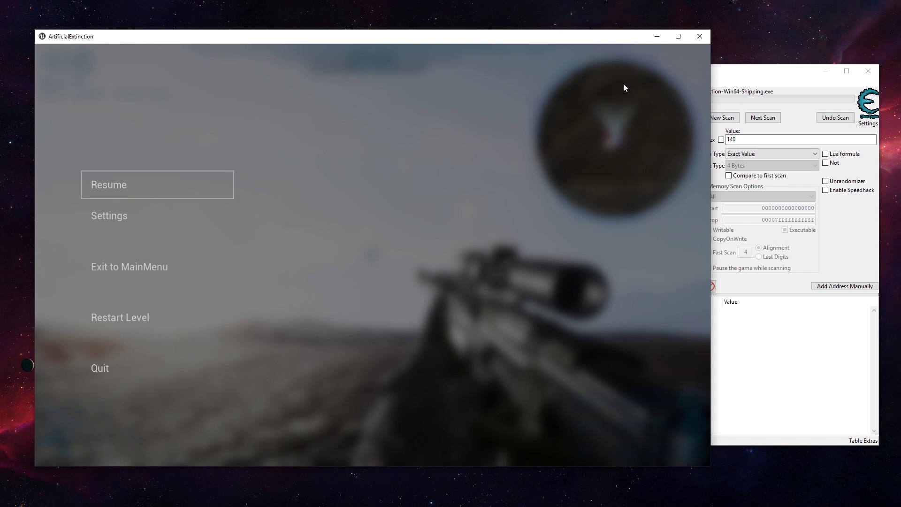
pyautogui.click(749, 79)
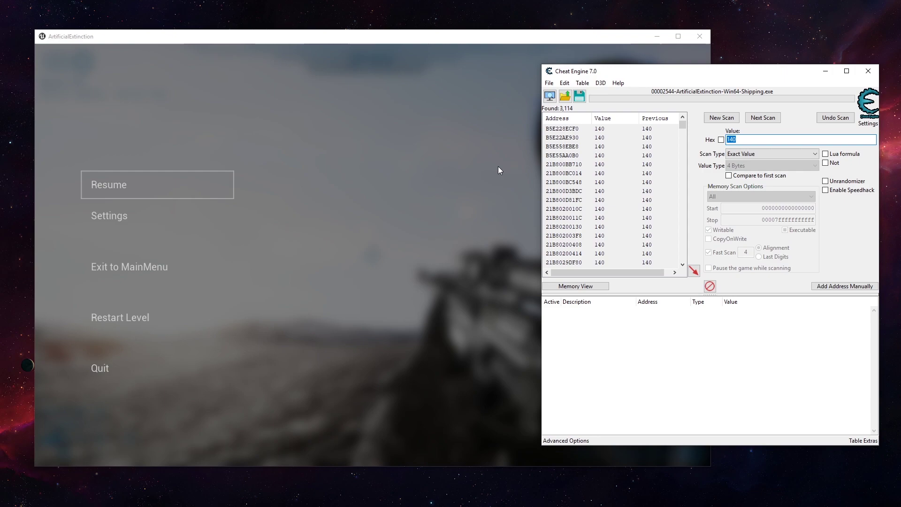
# Step: Resume the game and build one miner on the blue deposit to spend metal
pyautogui.click(185, 183)
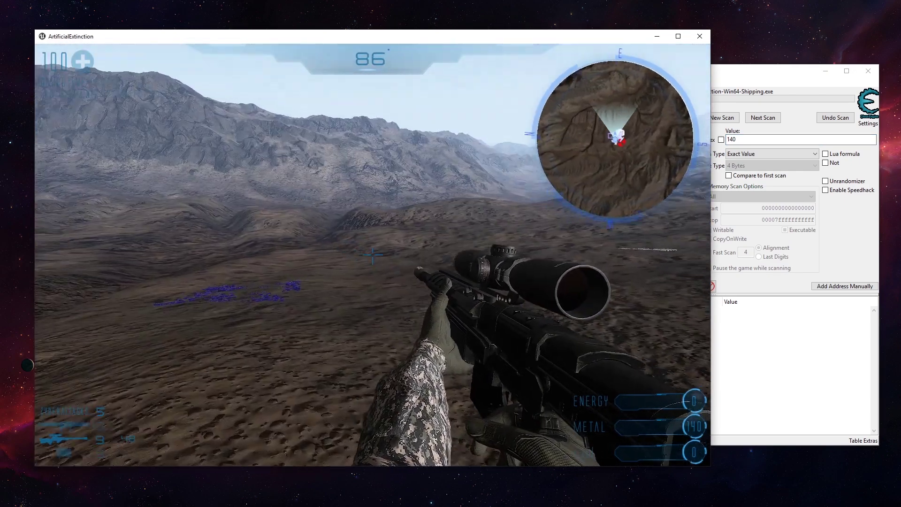
pyautogui.press('Tab')
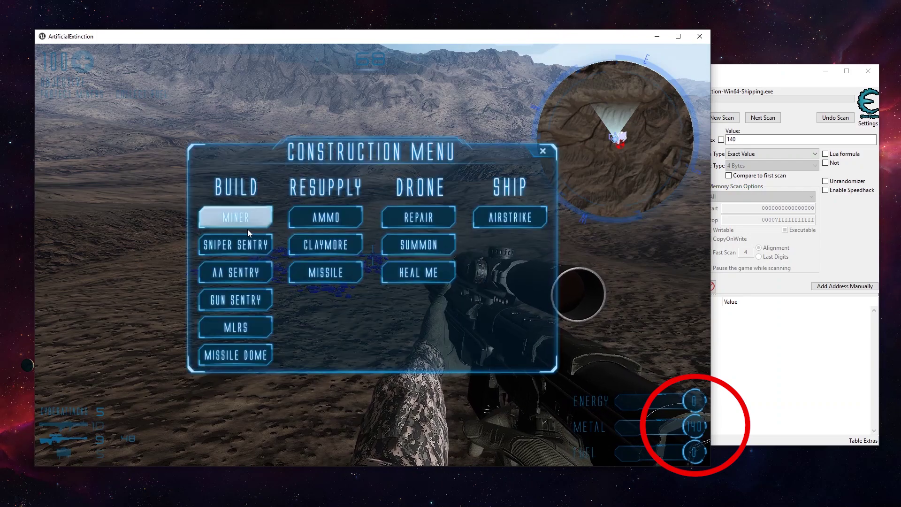
pyautogui.click(235, 217)
pyautogui.press('s')
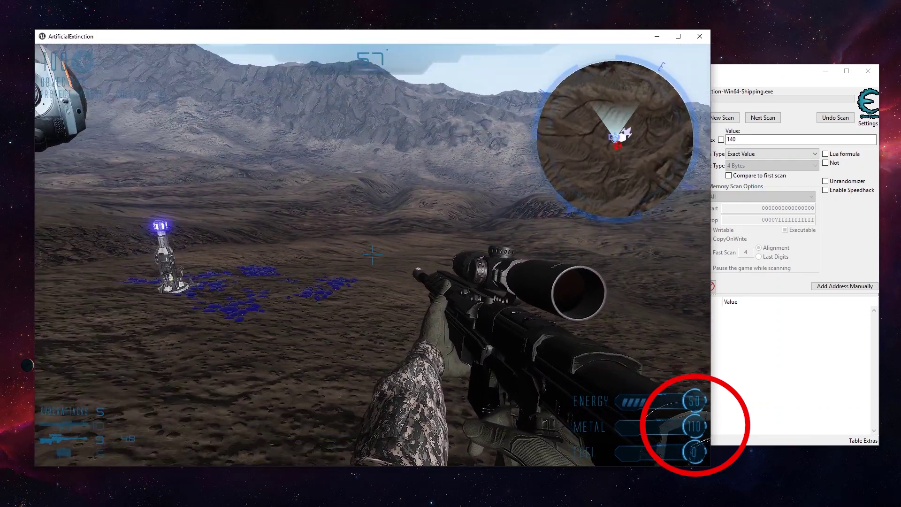
# Step: Pause the game and narrow the Cheat Engine results with a next scan for 110
pyautogui.press('Escape')
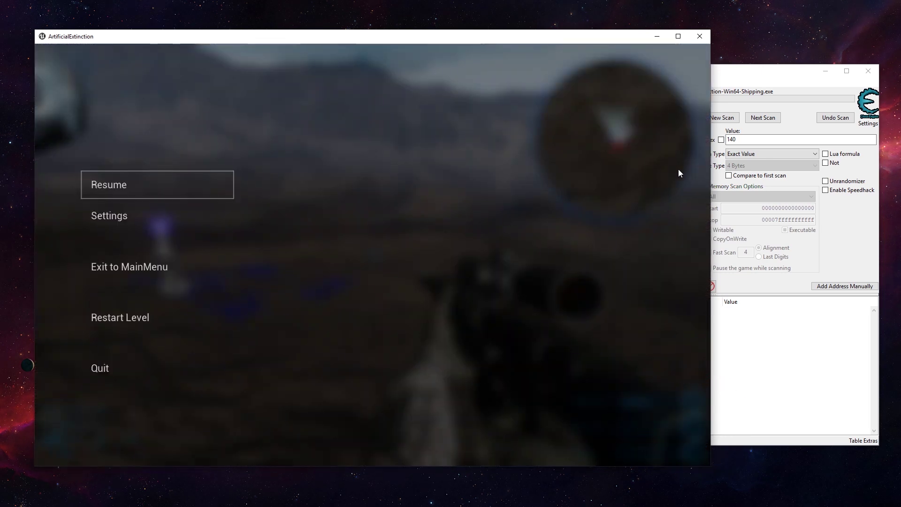
pyautogui.click(760, 141)
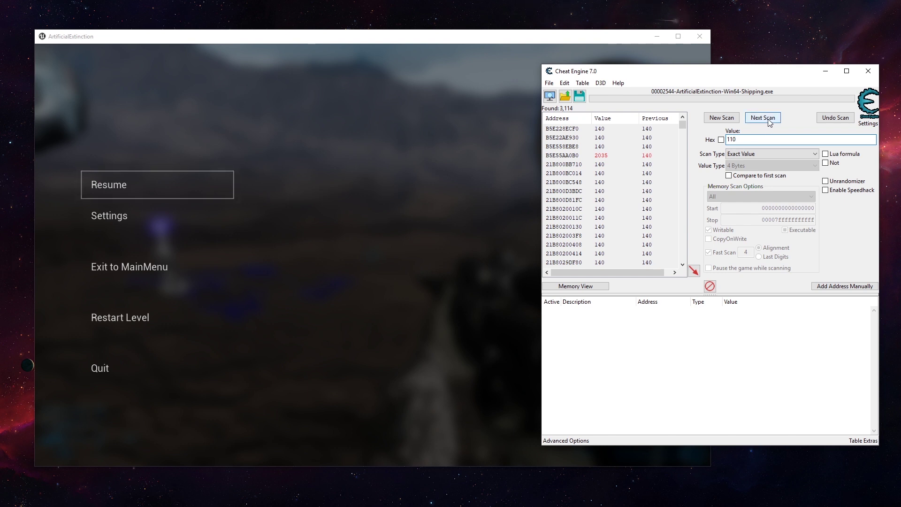
pyautogui.click(769, 122)
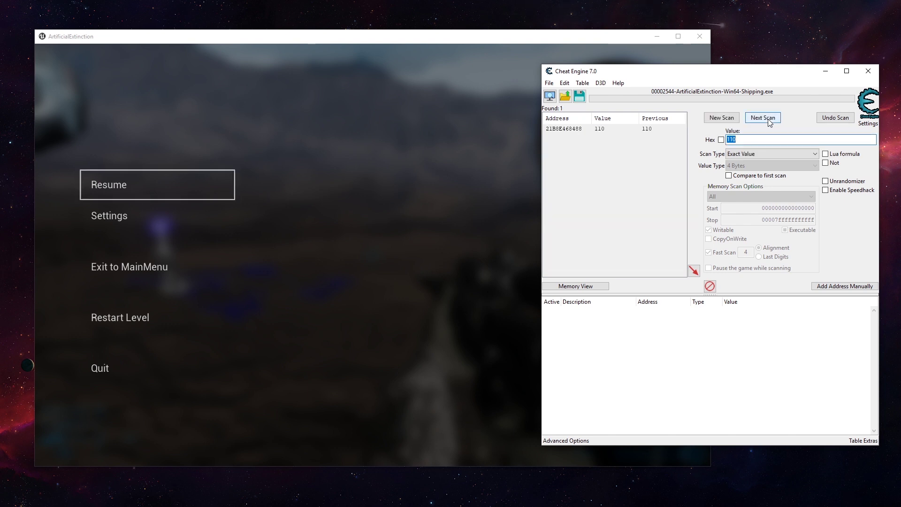
# Step: Add the remaining metal address to the address list and change its value to 9999
pyautogui.doubleClick(621, 129)
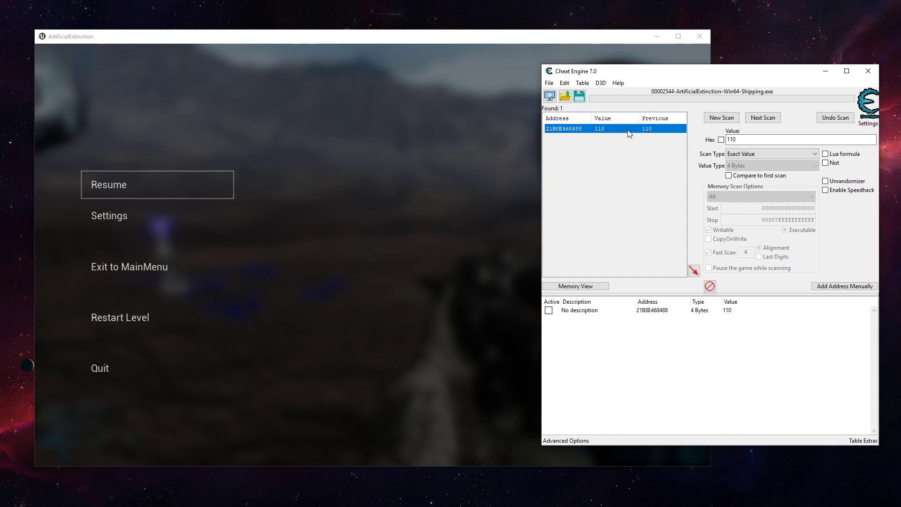
pyautogui.doubleClick(728, 310)
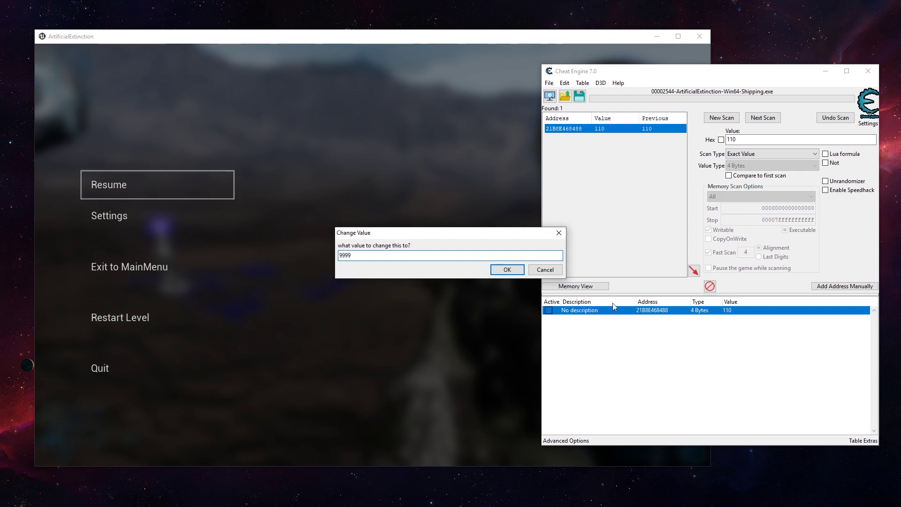
pyautogui.click(498, 272)
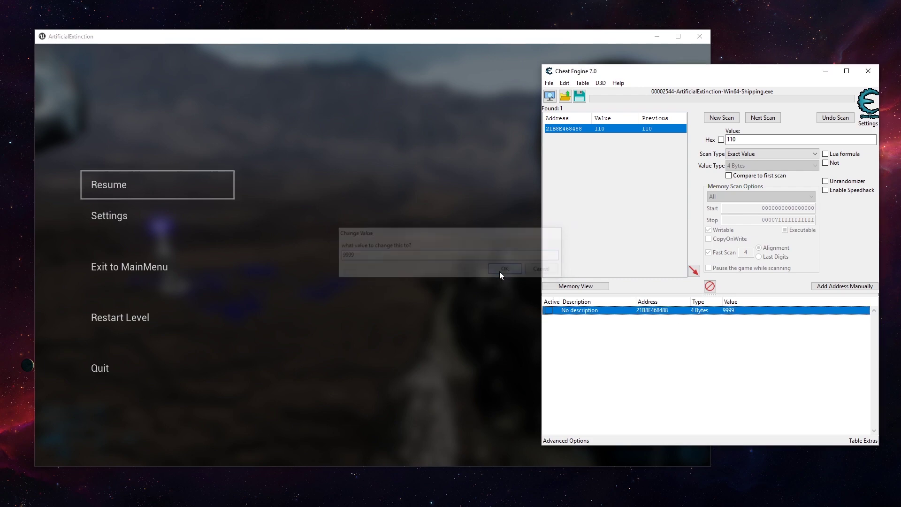
# Step: Resume the game and build four miners on the grey metal deposit
pyautogui.click(183, 175)
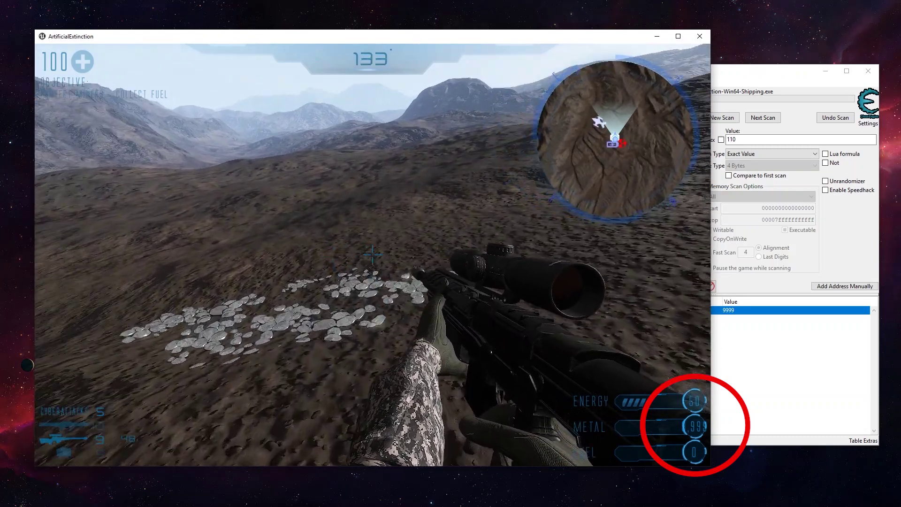
pyautogui.press('b')
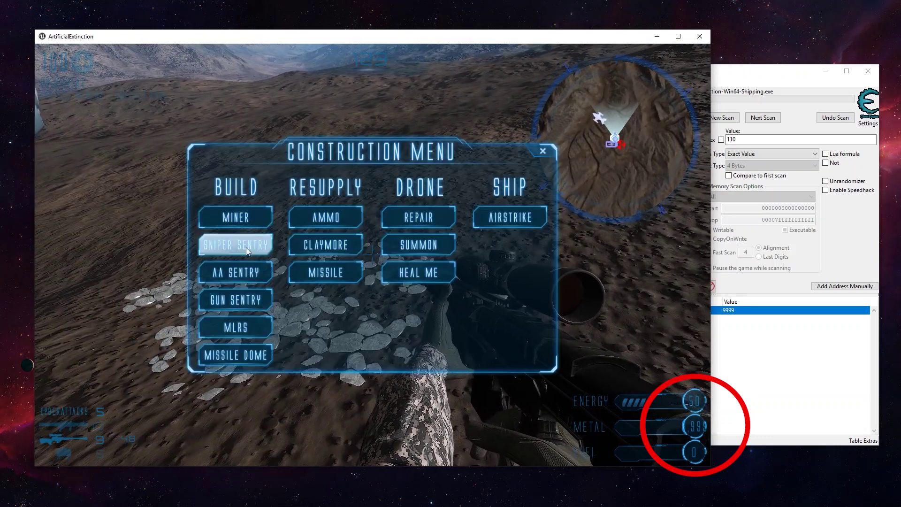
pyautogui.click(246, 219)
pyautogui.click(373, 254)
pyautogui.press('b')
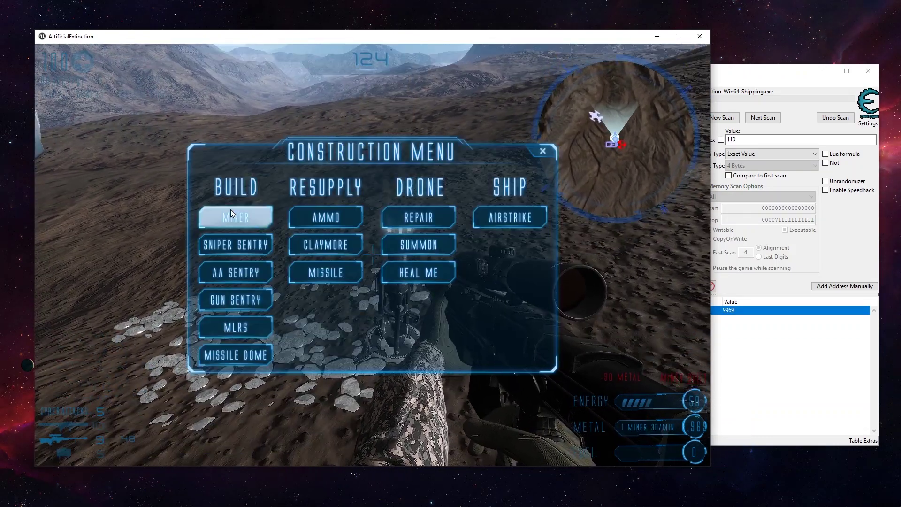
pyautogui.click(230, 212)
pyautogui.click(372, 253)
pyautogui.press('b')
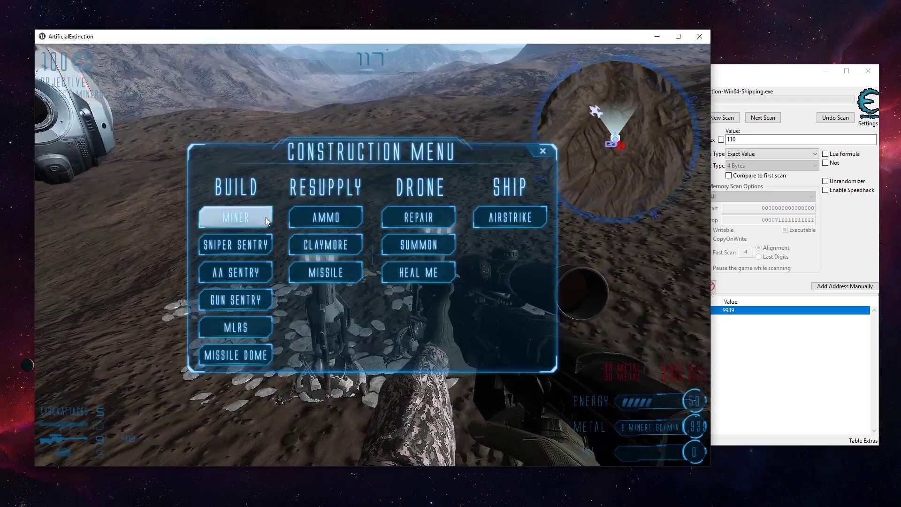
pyautogui.click(266, 218)
pyautogui.click(372, 253)
pyautogui.press('b')
pyautogui.click(236, 218)
pyautogui.click(373, 254)
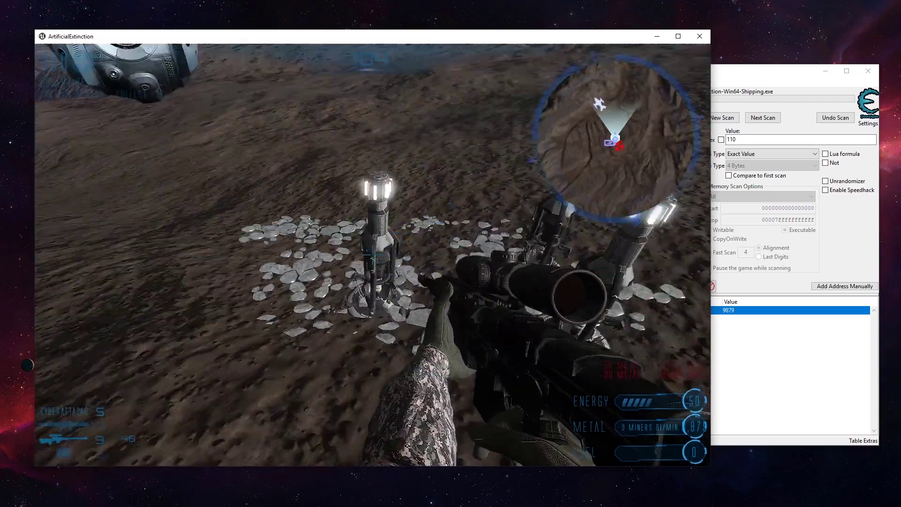
# Step: Build one more miner on the grey metal deposit and one miner on the red deposit
pyautogui.press('b')
pyautogui.click(238, 212)
pyautogui.click(372, 254)
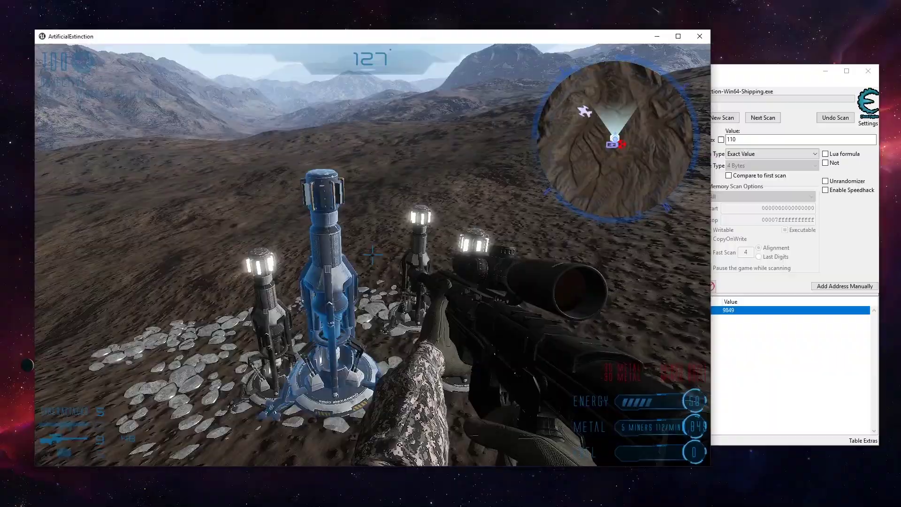
pyautogui.press('w')
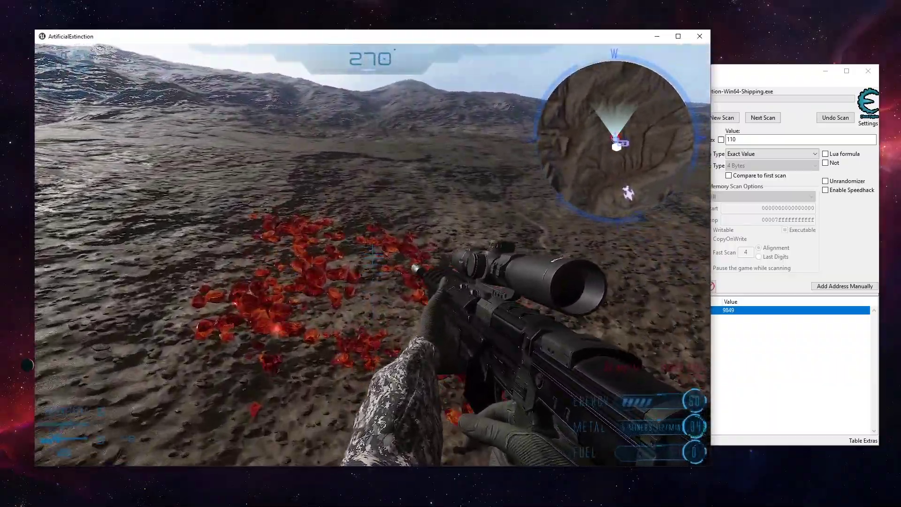
pyautogui.press('b')
pyautogui.click(252, 241)
pyautogui.click(372, 254)
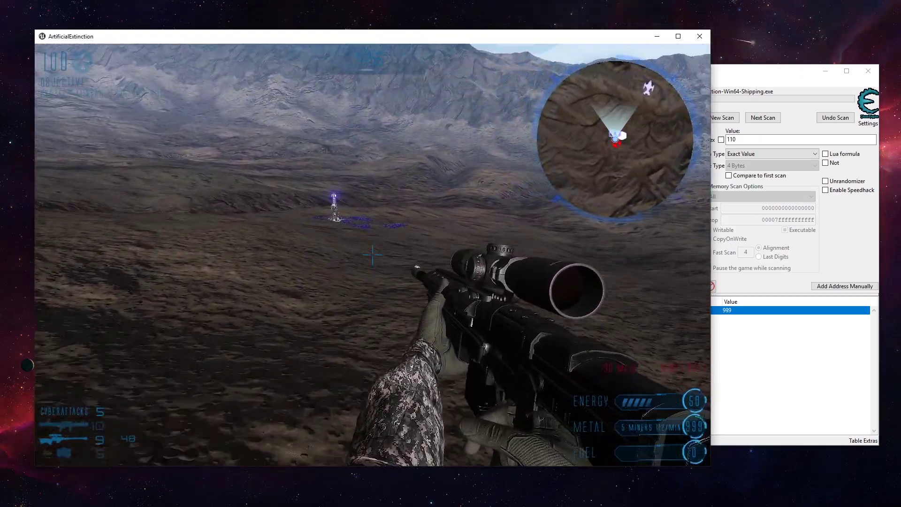
# Step: Walk to the blue deposit and build three more miners on it
pyautogui.press('w')
pyautogui.press('b')
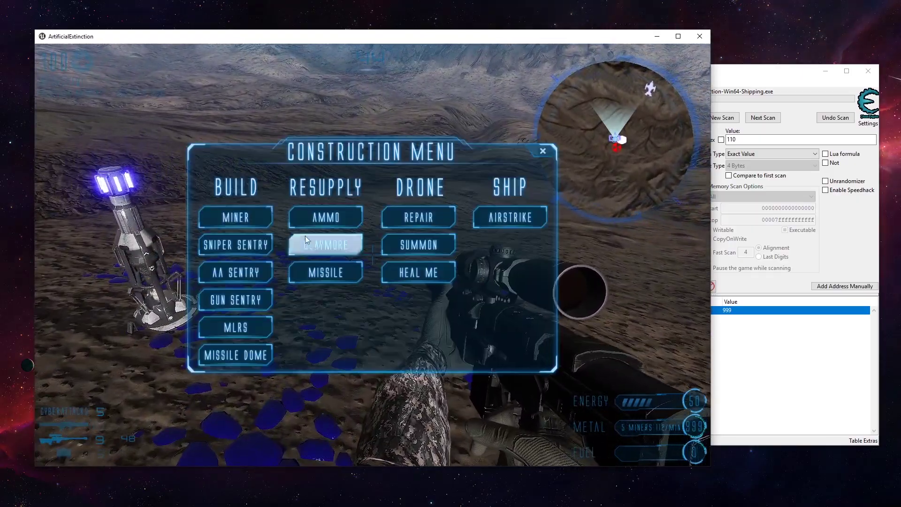
pyautogui.click(235, 217)
pyautogui.click(373, 254)
pyautogui.press('b')
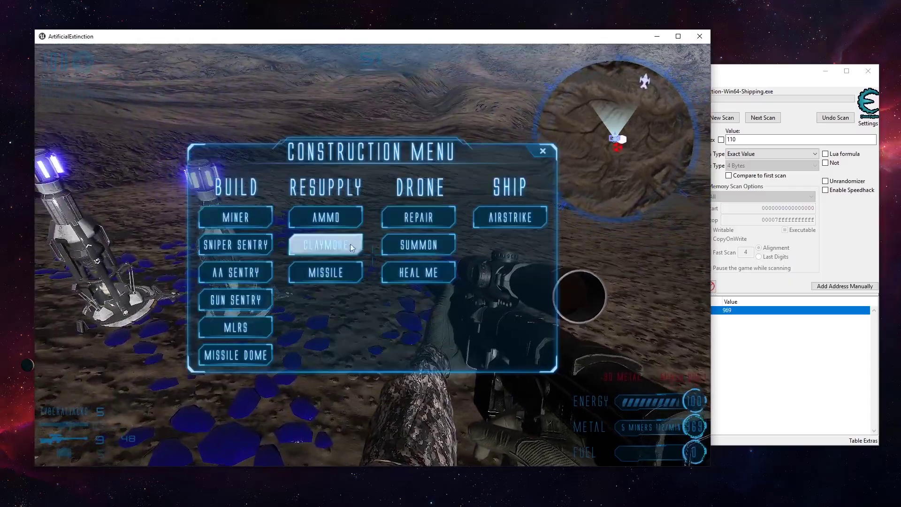
pyautogui.click(257, 218)
pyautogui.click(373, 254)
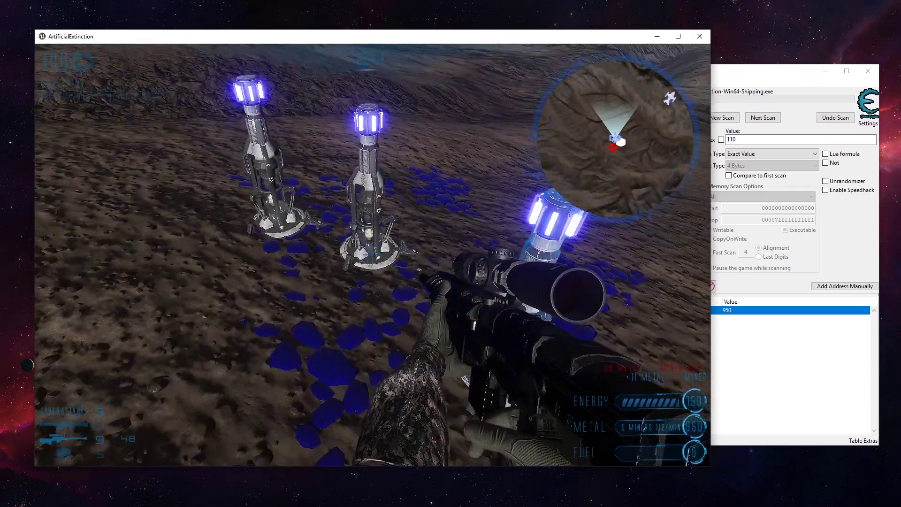
pyautogui.press('b')
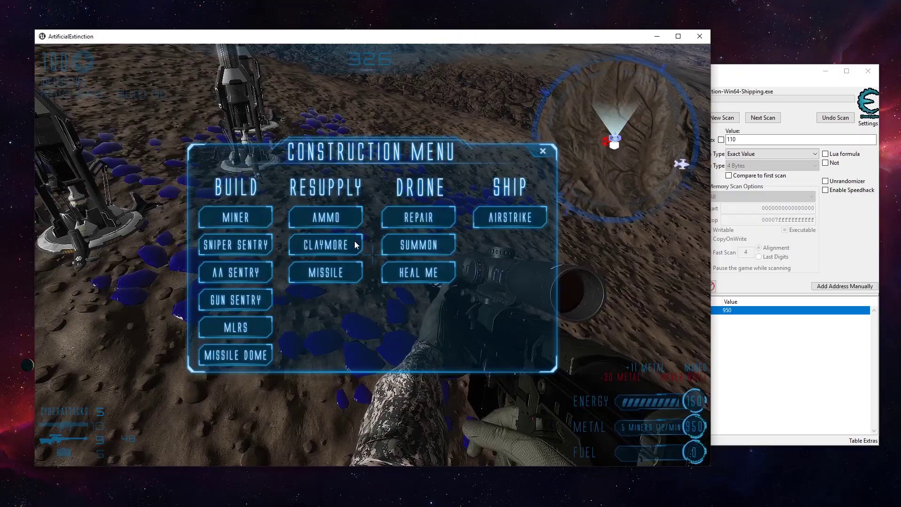
pyautogui.click(235, 218)
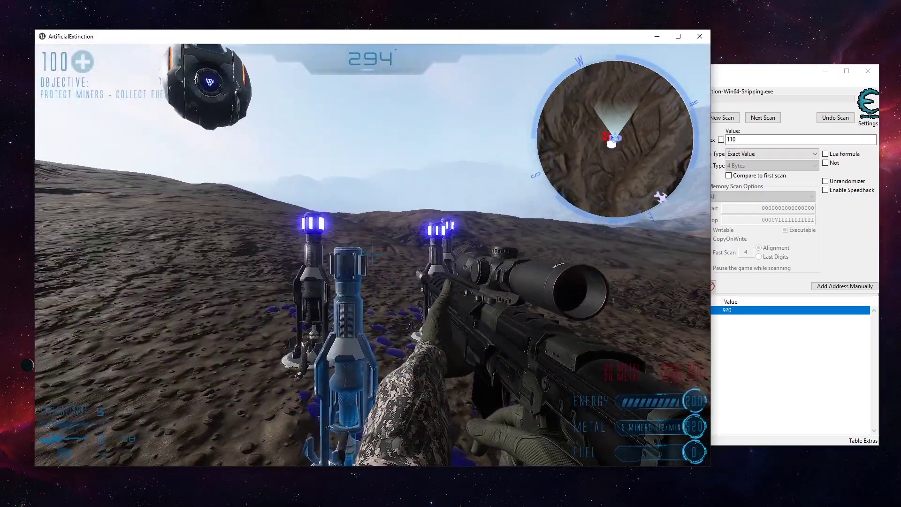
pyautogui.click(373, 254)
pyautogui.press('d')
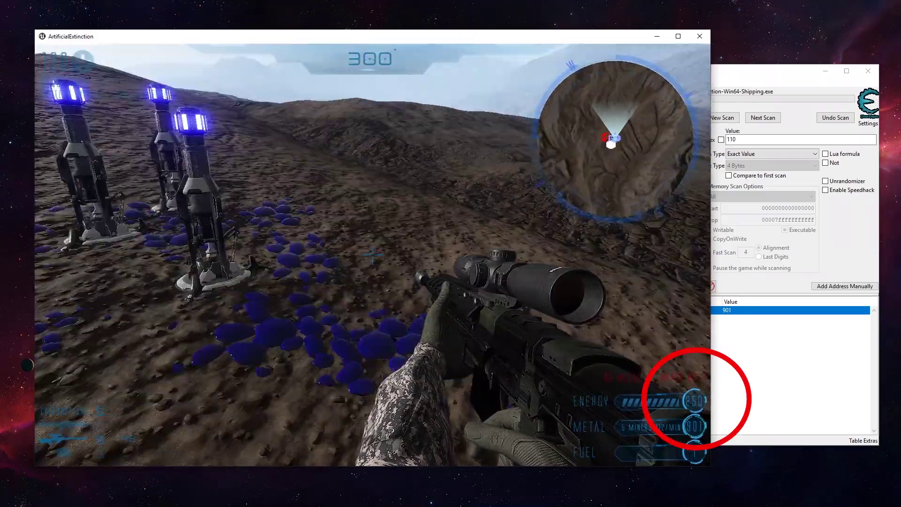
# Step: Switch to Cheat Engine, run a new first scan for 250, and rename the saved address's description to Metal
pyautogui.press('s')
pyautogui.press('b')
pyautogui.click(726, 338)
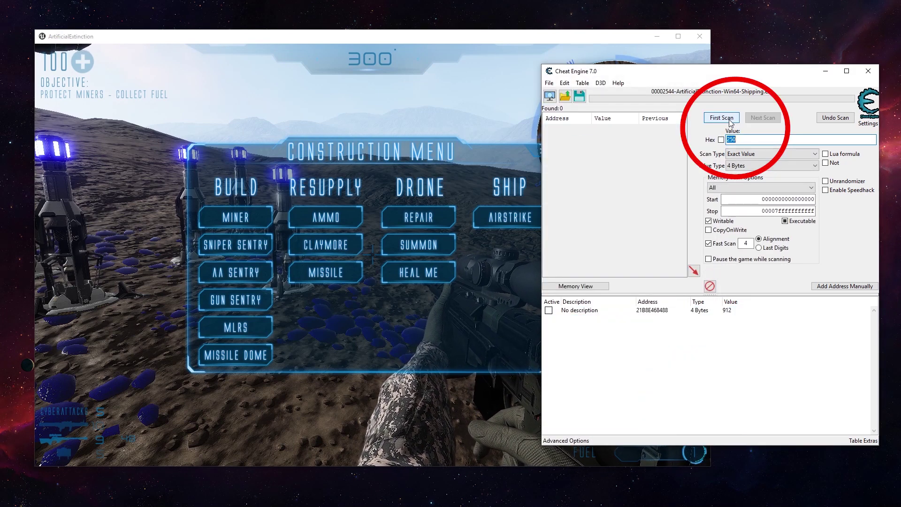
pyautogui.click(721, 118)
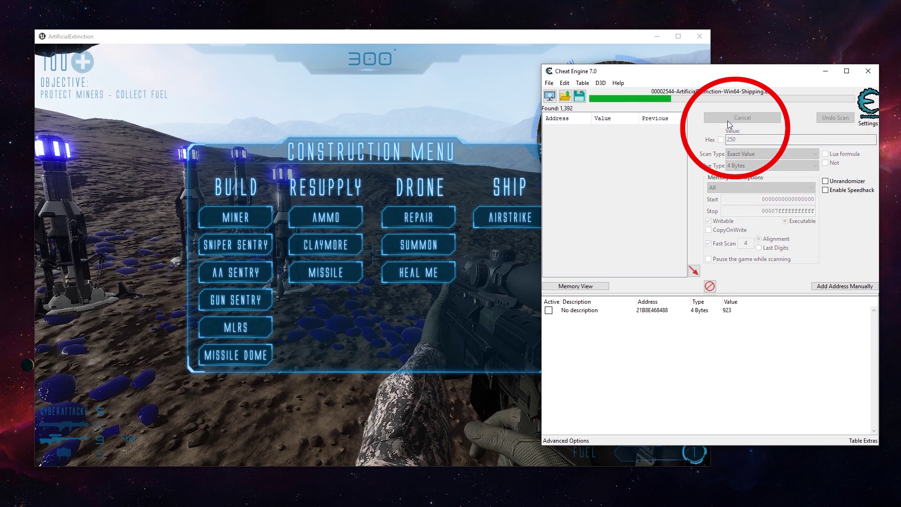
pyautogui.doubleClick(582, 310)
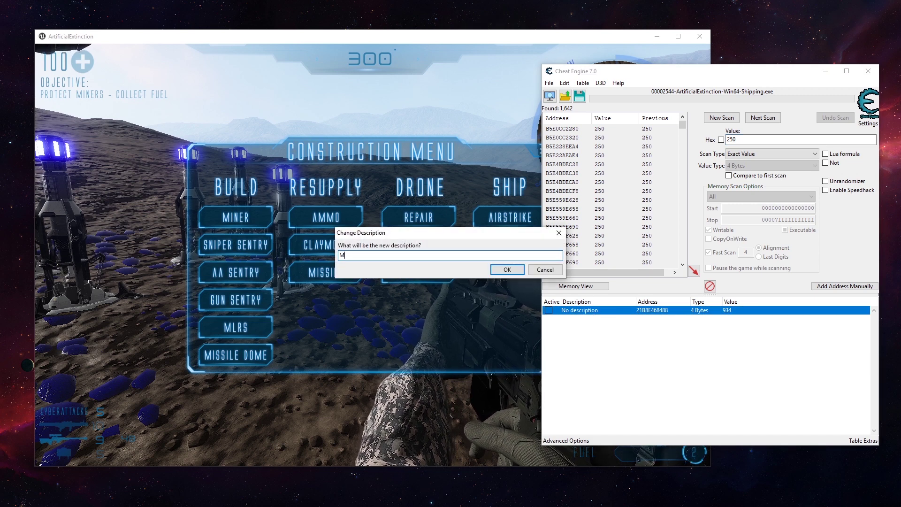
pyautogui.press('Return')
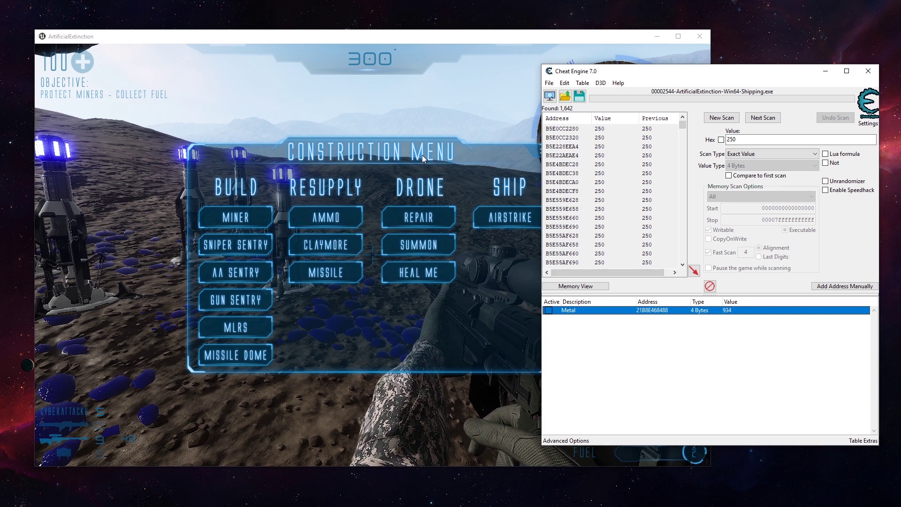
# Step: Return to the game and build another miner at the blue deposit to change the energy amount
pyautogui.click(516, 187)
pyautogui.rightClick(373, 254)
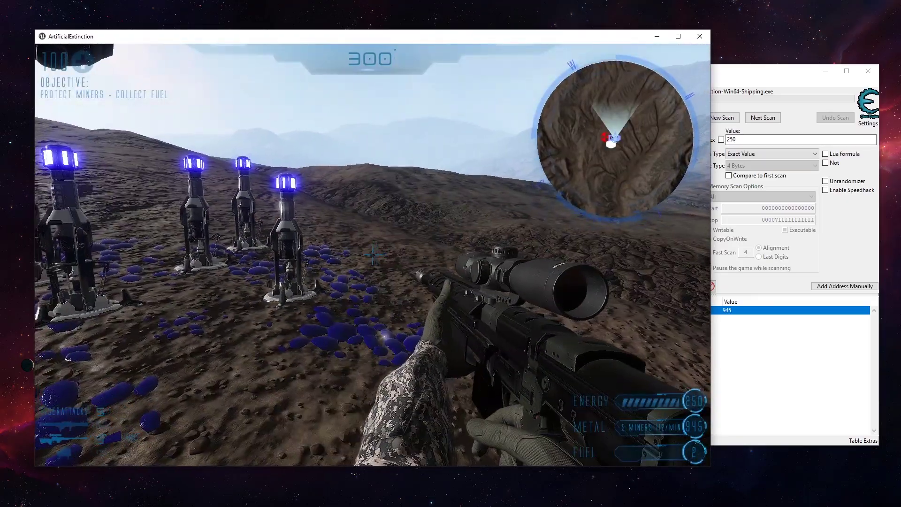
pyautogui.press('Tab')
pyautogui.click(265, 220)
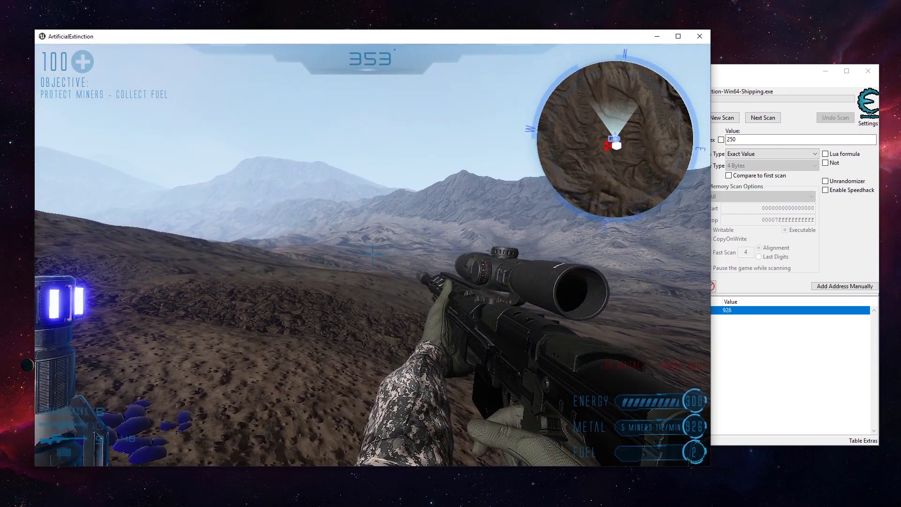
# Step: Pause the game and narrow the Cheat Engine results with a next scan for 300
pyautogui.press('Escape')
pyautogui.click(776, 336)
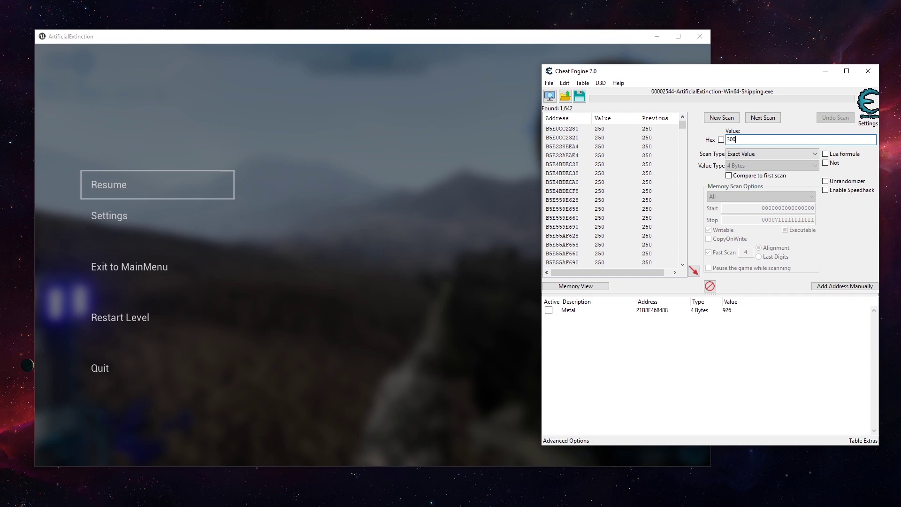
pyautogui.click(763, 119)
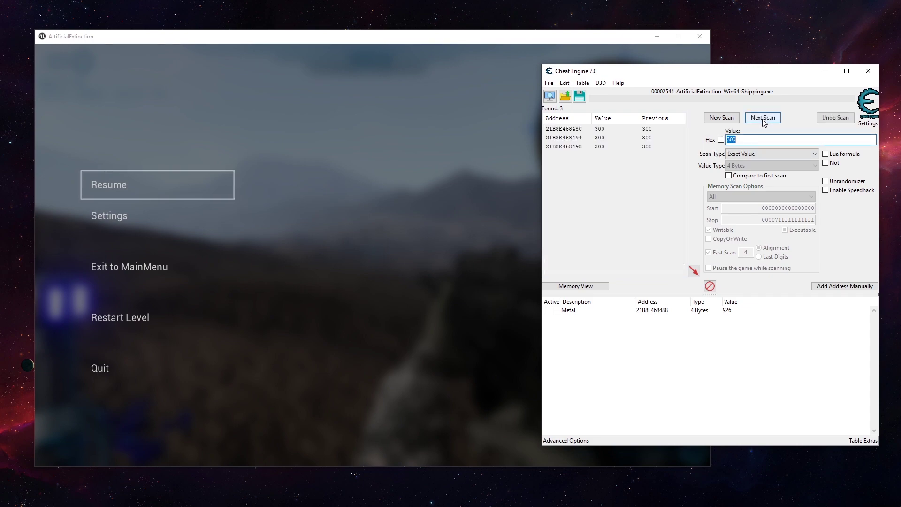
# Step: Resume the game and build one more miner beside the blue deposit
pyautogui.click(342, 165)
pyautogui.press('Escape')
pyautogui.press('e')
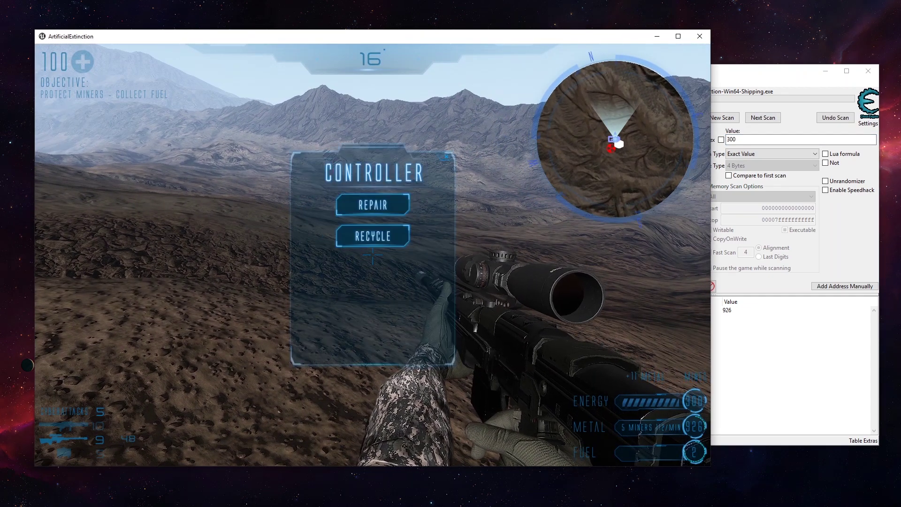
pyautogui.press('e')
pyautogui.press('e')
pyautogui.click(261, 217)
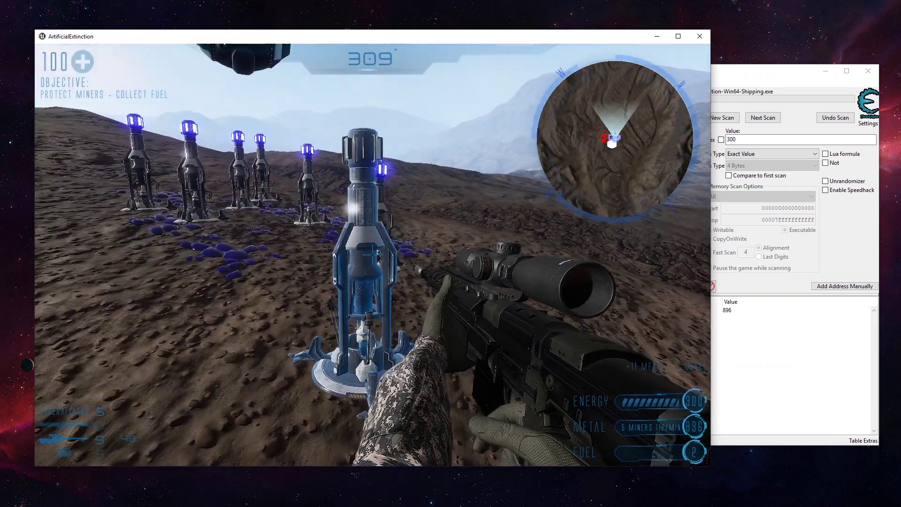
# Step: Switch to Cheat Engine and add all three remaining energy addresses to the address list
pyautogui.press('b')
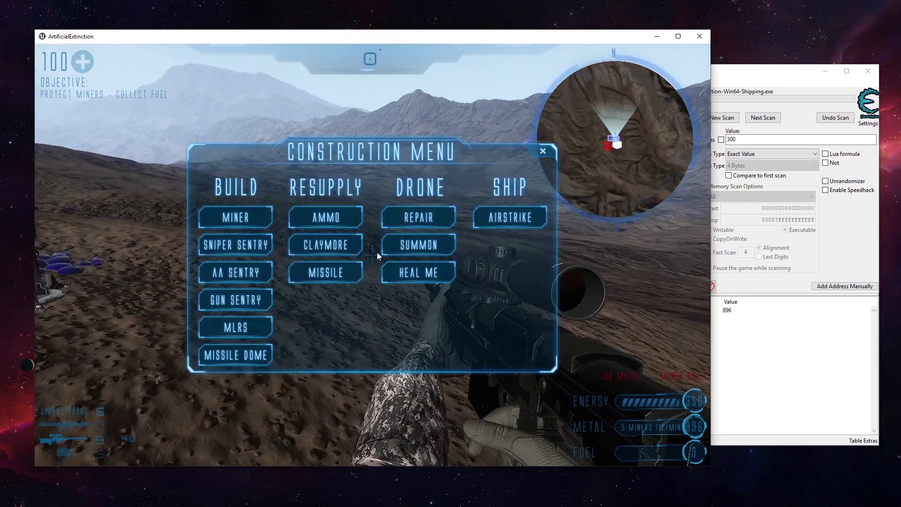
pyautogui.click(746, 376)
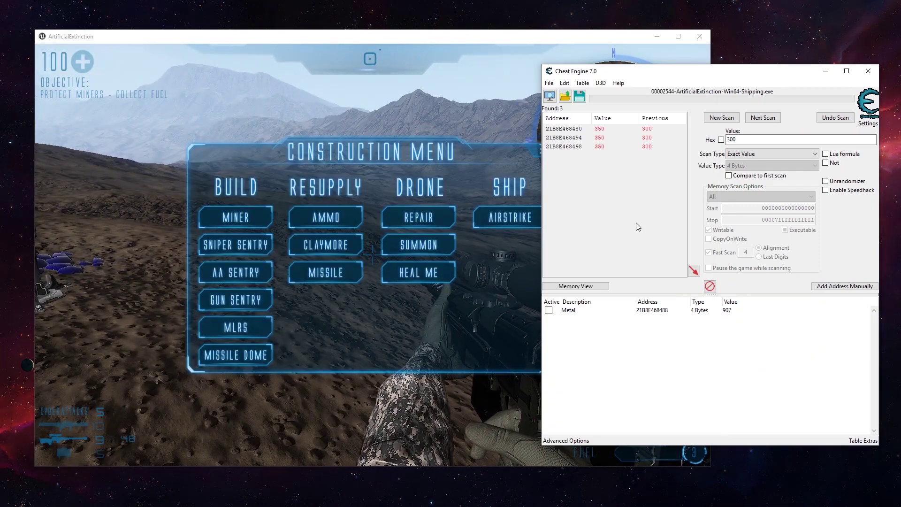
pyautogui.doubleClick(606, 138)
pyautogui.doubleClick(605, 147)
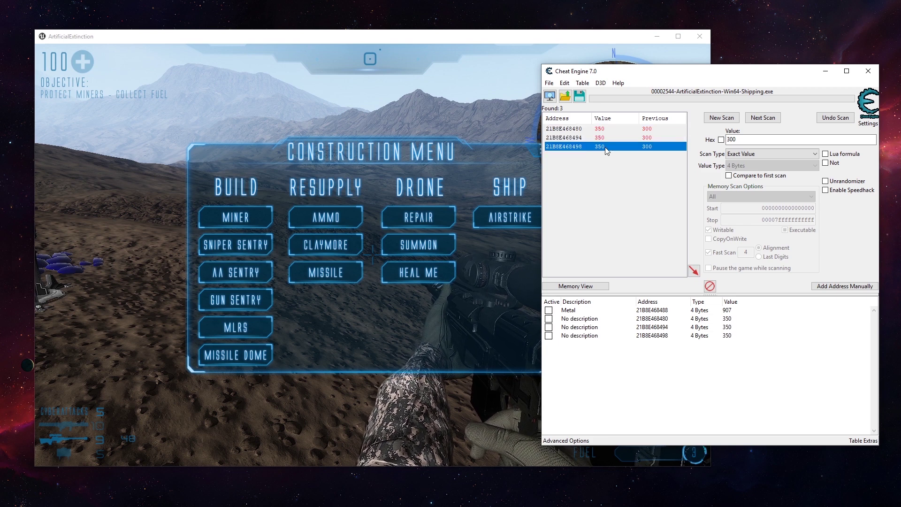
# Step: Change the values of the three undescribed energy addresses to 999
pyautogui.click(738, 327)
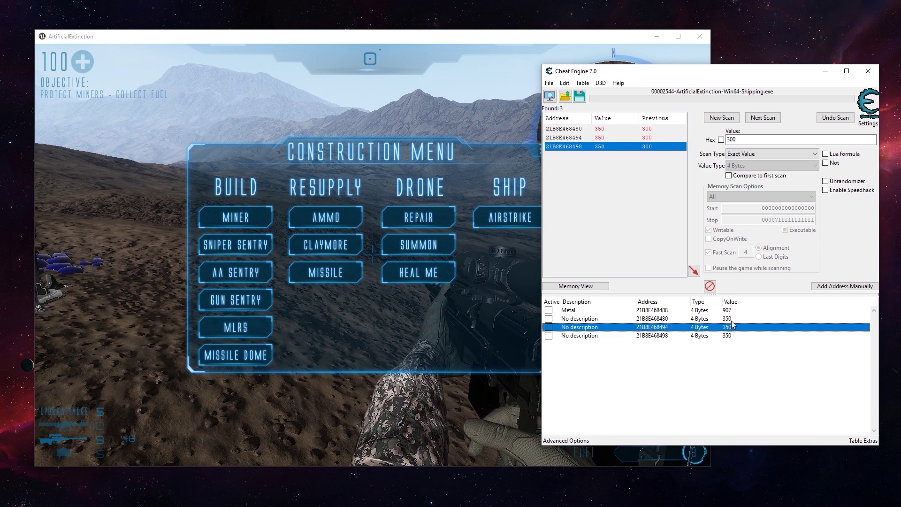
pyautogui.doubleClick(733, 321)
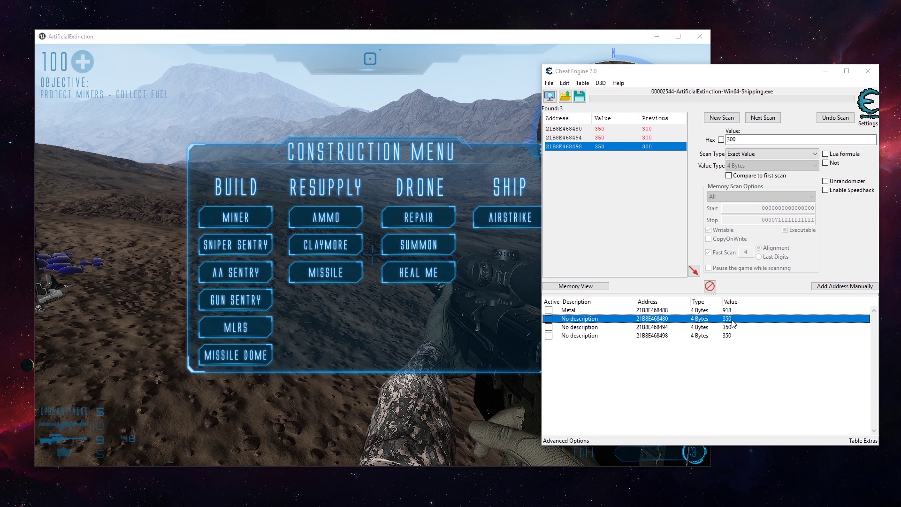
pyautogui.press('Return')
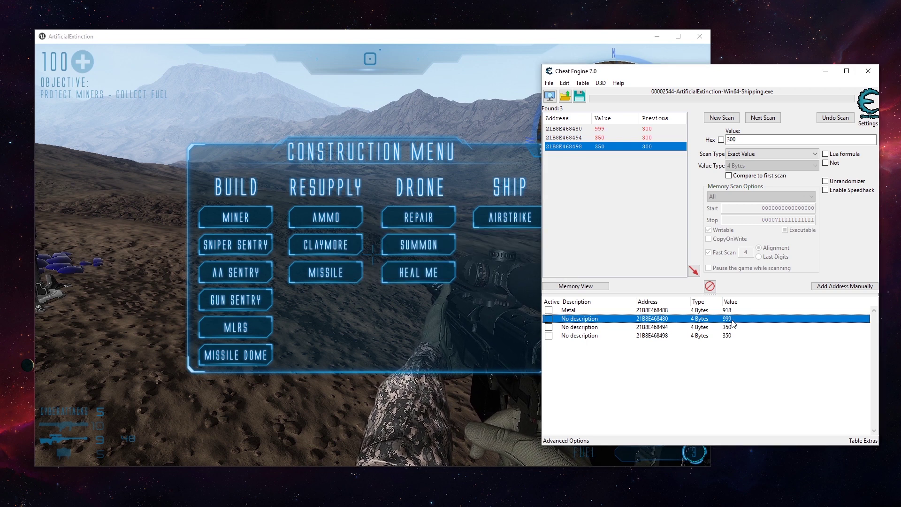
pyautogui.doubleClick(733, 327)
pyautogui.write('999')
pyautogui.press('Return')
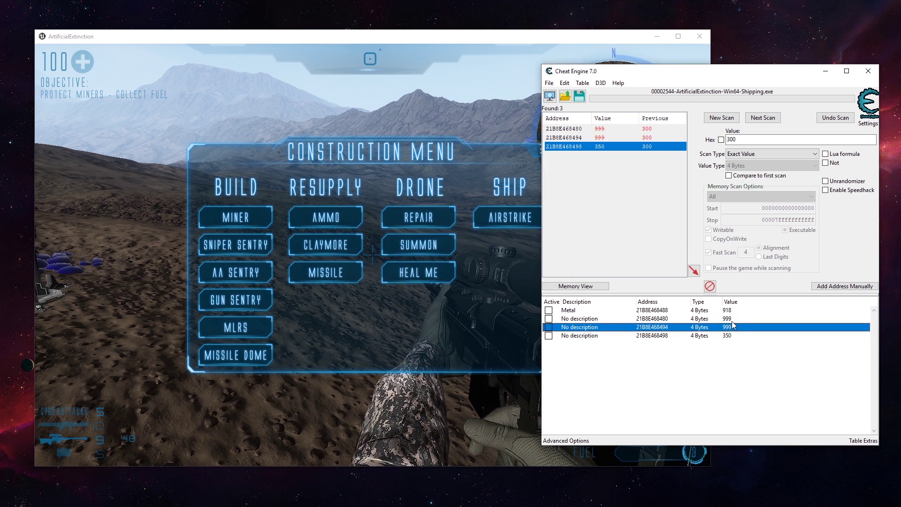
pyautogui.doubleClick(738, 331)
pyautogui.press('Return')
pyautogui.doubleClick(734, 336)
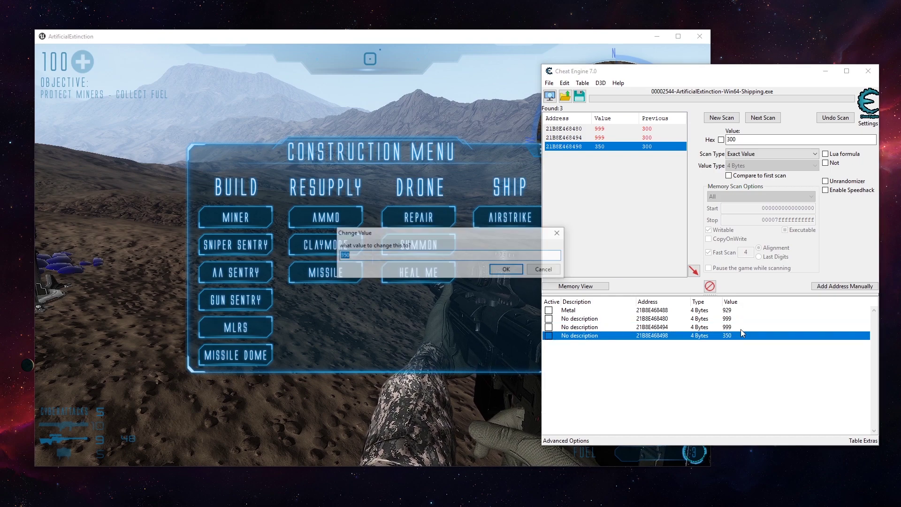
pyautogui.press('Return')
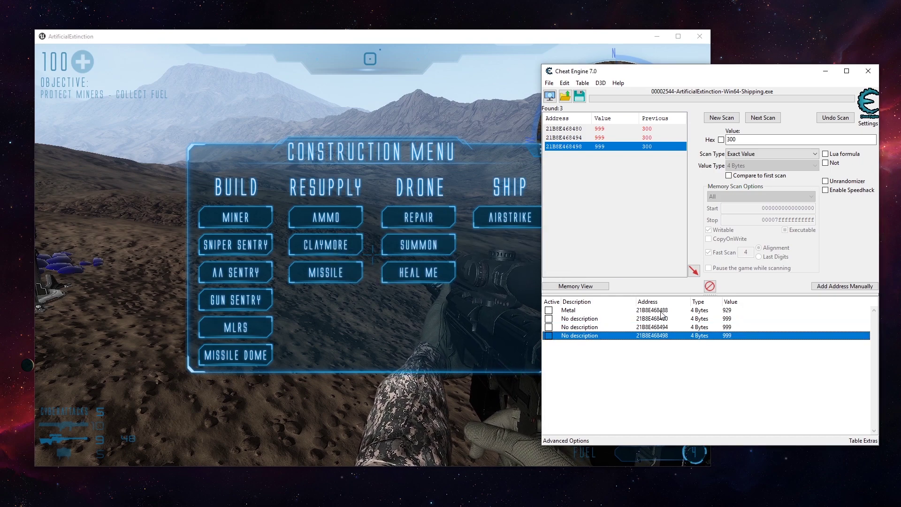
# Step: Return to the game, fire a test shot, and build another miner near the blue deposit
pyautogui.click(431, 117)
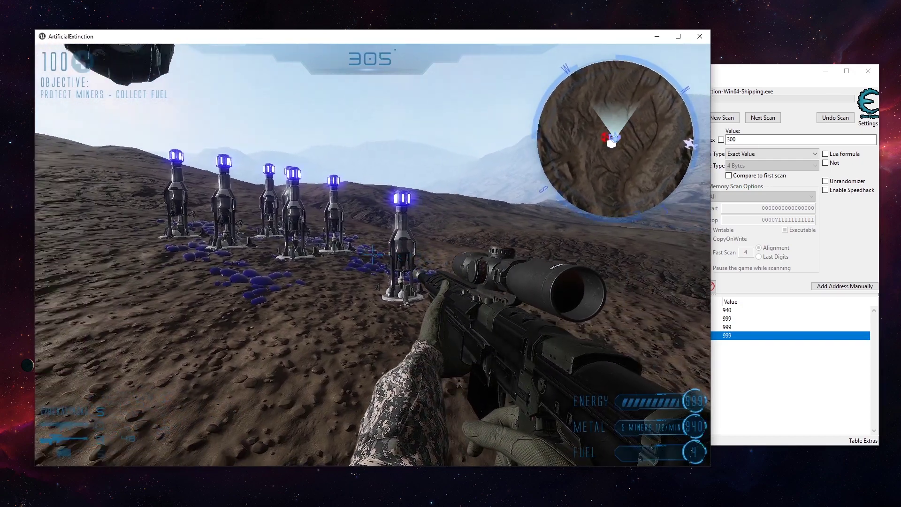
pyautogui.click(373, 254)
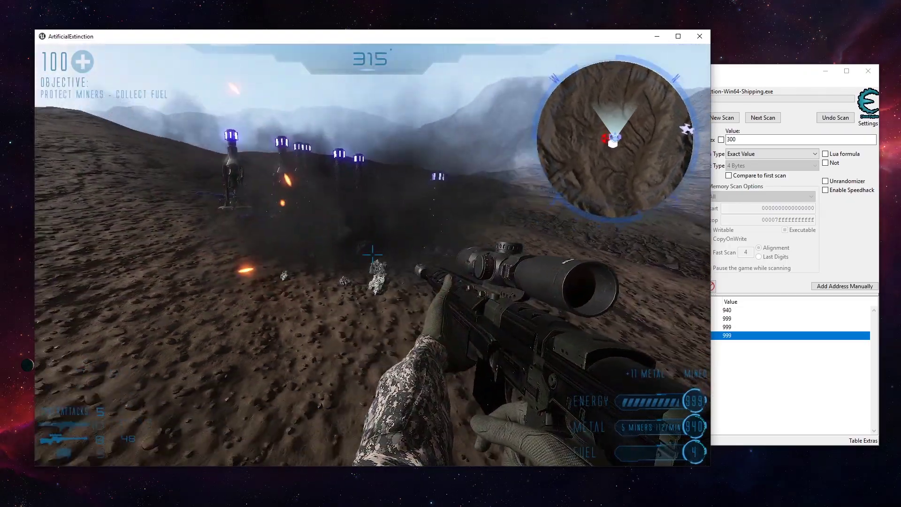
pyautogui.press('Tab')
pyautogui.click(237, 244)
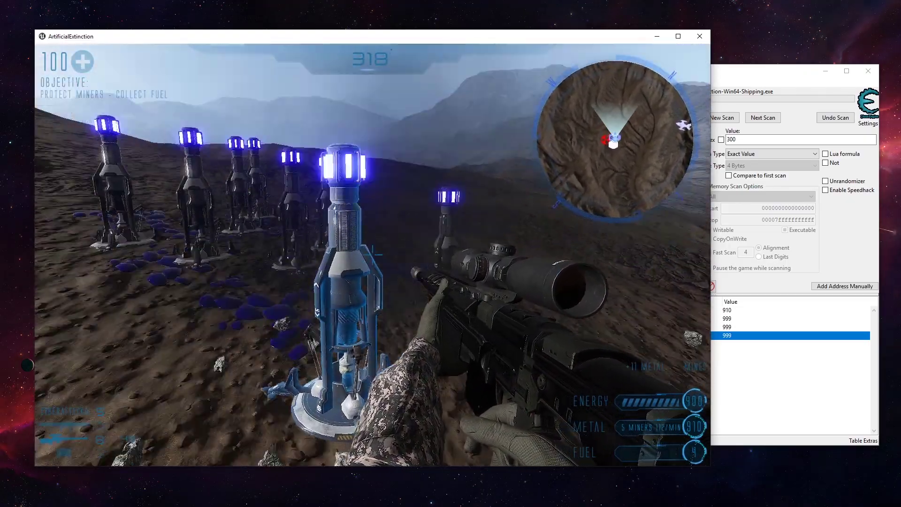
pyautogui.click(372, 255)
pyautogui.press('w')
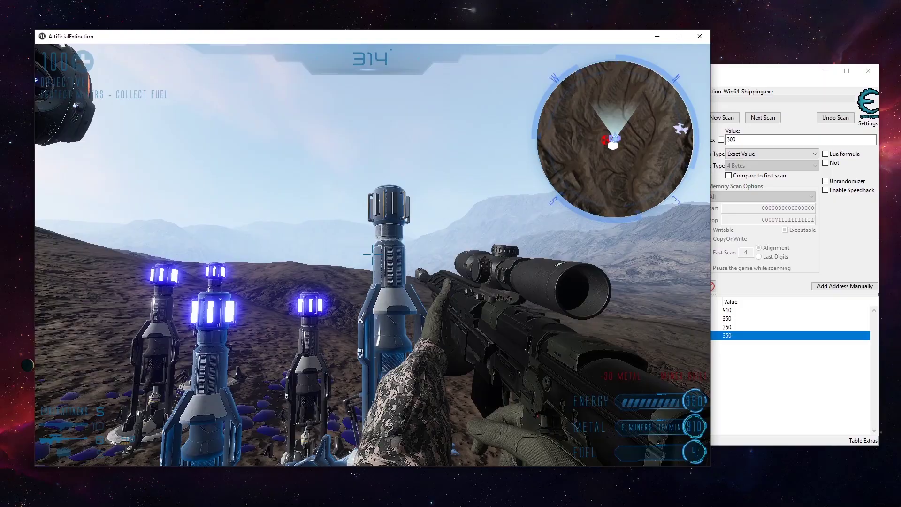
# Step: Back away from the blue miners, compare the energy counter with the three energy values in Cheat Engine, and leave the game window
pyautogui.press('e')
pyautogui.press('e')
pyautogui.press('s')
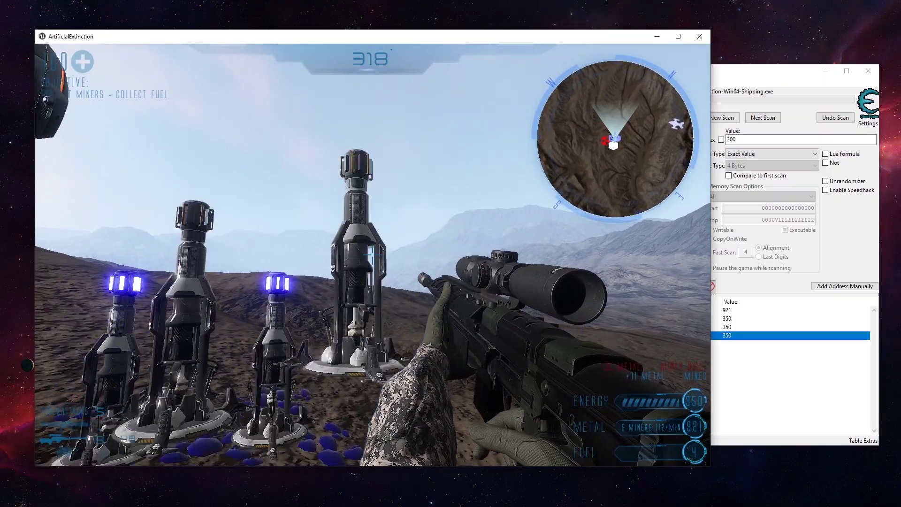
pyautogui.press('s')
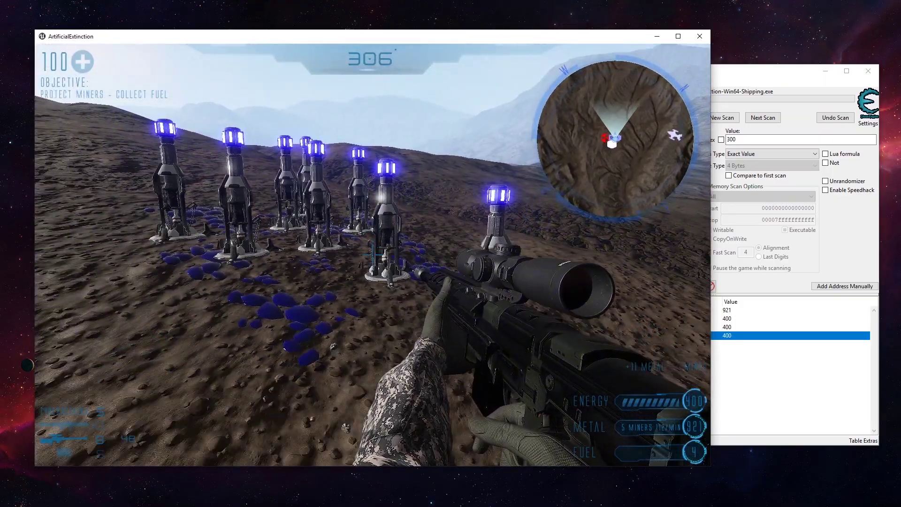
pyautogui.press('s')
pyautogui.press('d')
pyautogui.hotkey('alt', 'Tab')
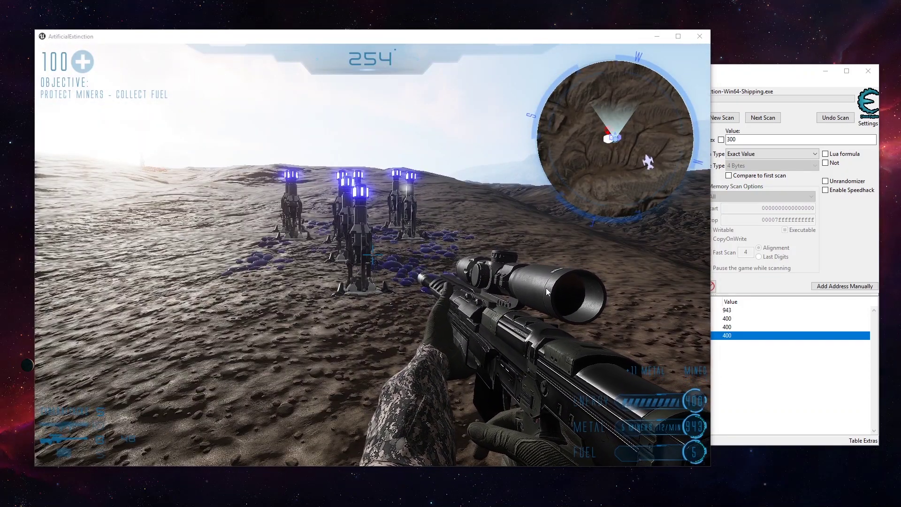
# Step: Switch to Cheat Engine and set the three undescribed energy addresses to 999 again
pyautogui.click(712, 364)
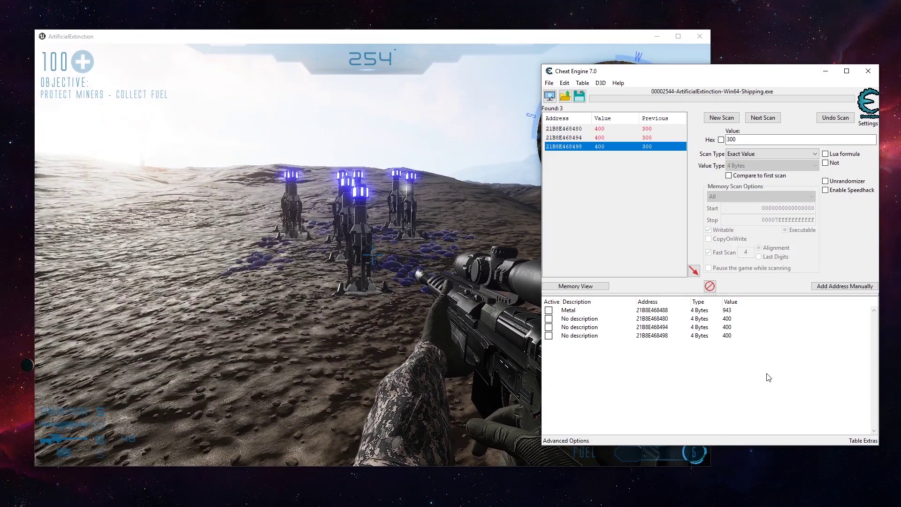
pyautogui.doubleClick(726, 318)
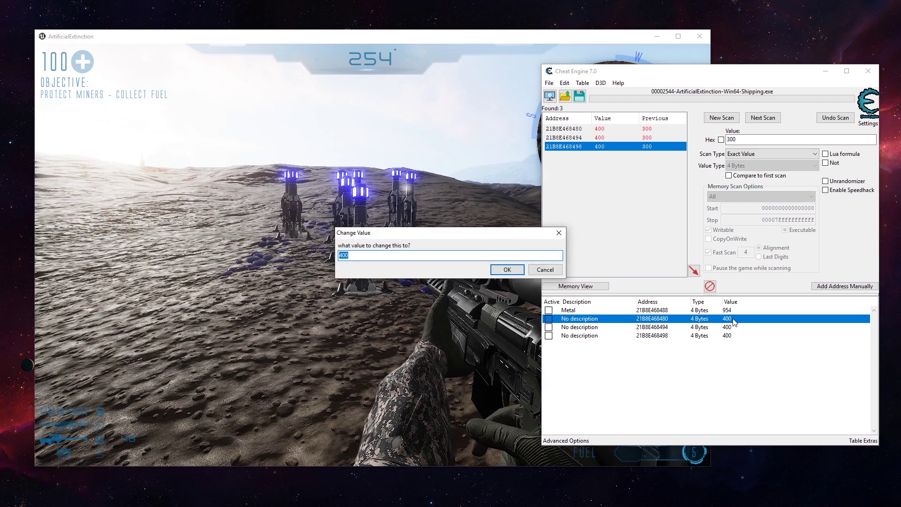
pyautogui.write('999')
pyautogui.press('Return')
pyautogui.doubleClick(730, 327)
pyautogui.write('999')
pyautogui.press('Return')
pyautogui.doubleClick(729, 335)
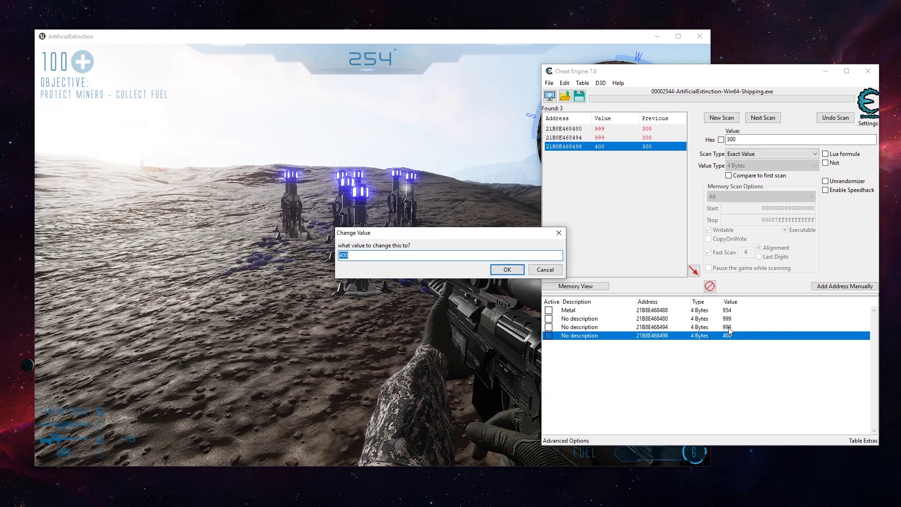
pyautogui.write('999')
pyautogui.press('Return')
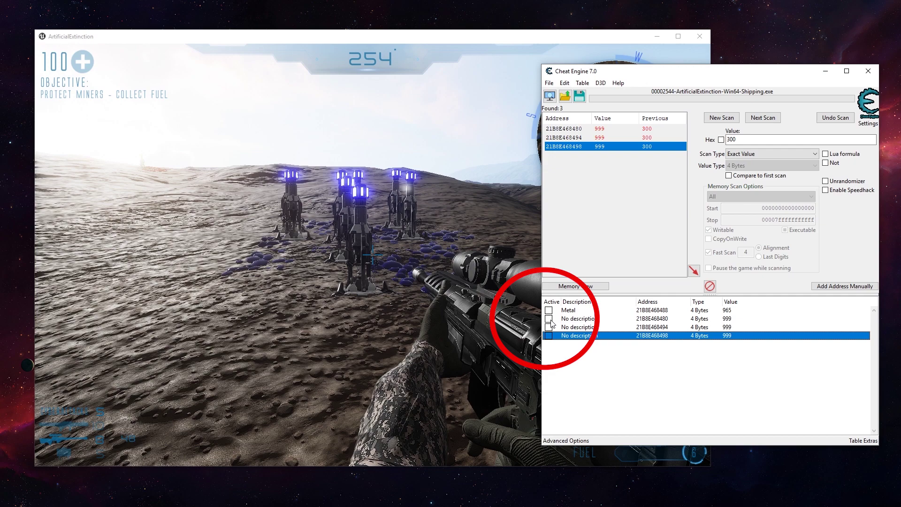
# Step: Freeze the three undescribed energy addresses in the address list
pyautogui.click(548, 320)
pyautogui.click(549, 327)
pyautogui.click(548, 335)
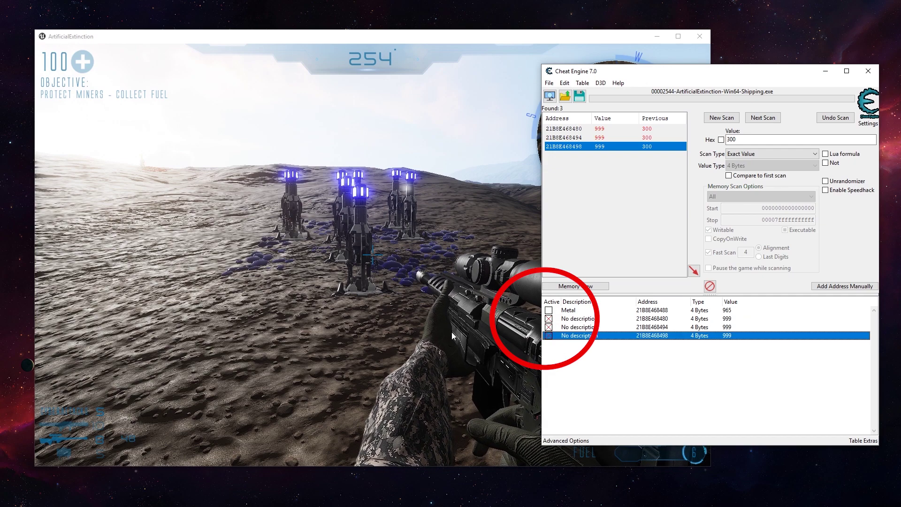
# Step: Return to the game and build more miners around the blue deposit
pyautogui.click(435, 297)
pyautogui.press('w')
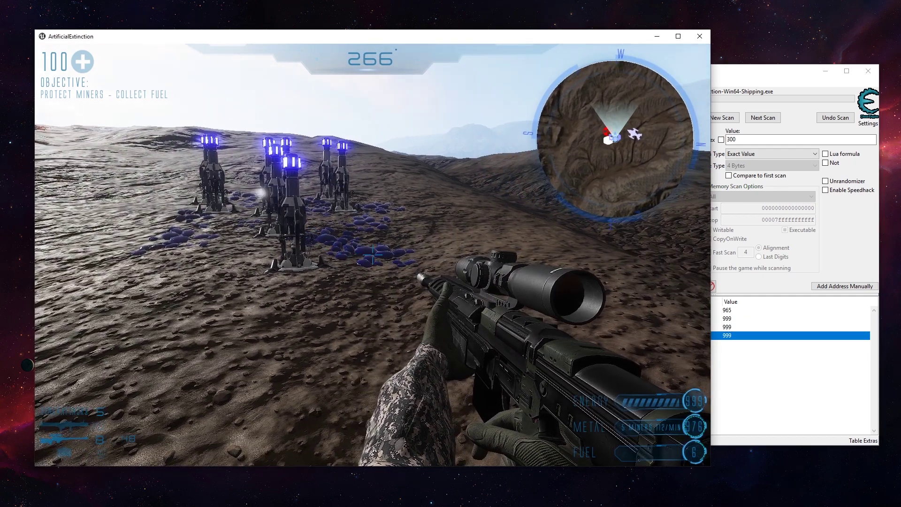
pyautogui.press('Tab')
pyautogui.click(250, 218)
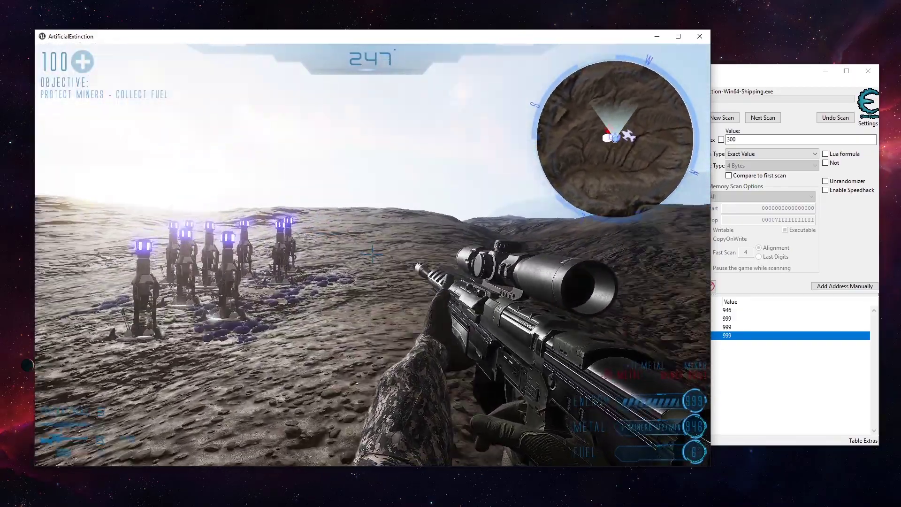
pyautogui.press('q')
pyautogui.click(262, 210)
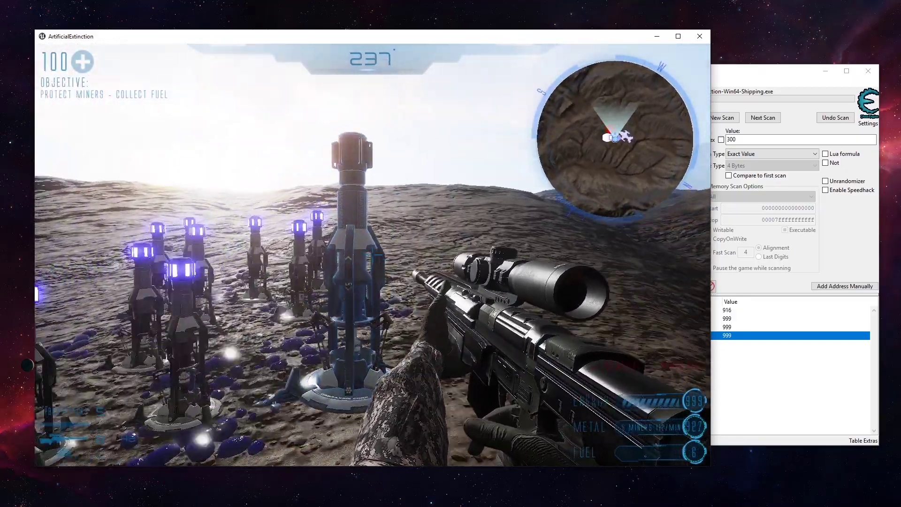
pyautogui.press('w')
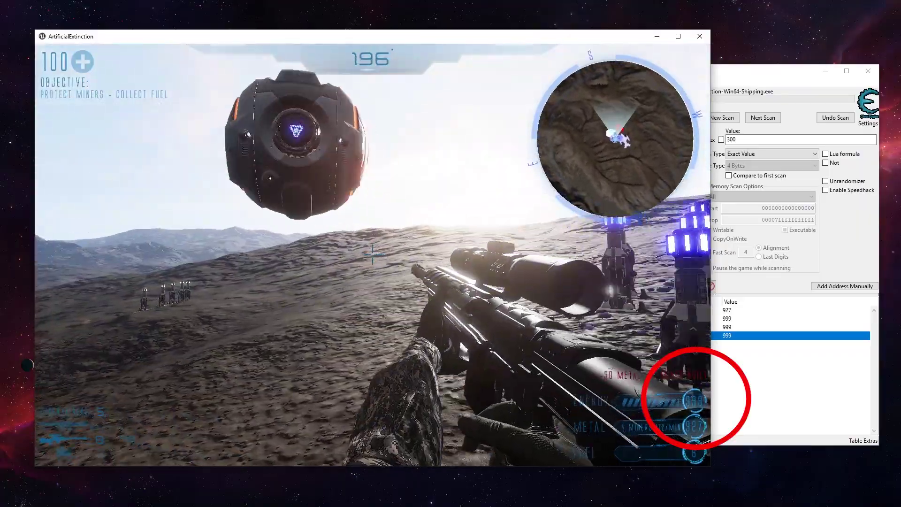
# Step: Aim the missile launcher's scope at a flying enemy and fire a missile at it
pyautogui.press('w')
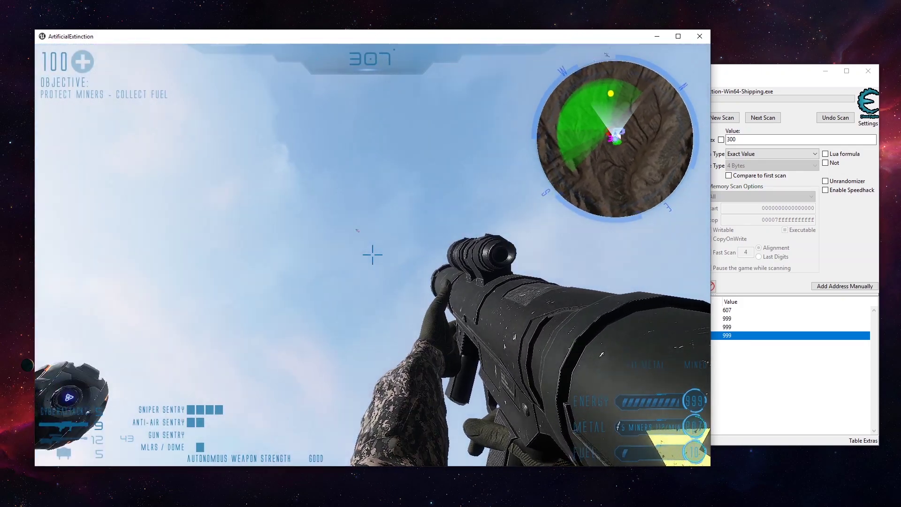
pyautogui.rightClick(373, 255)
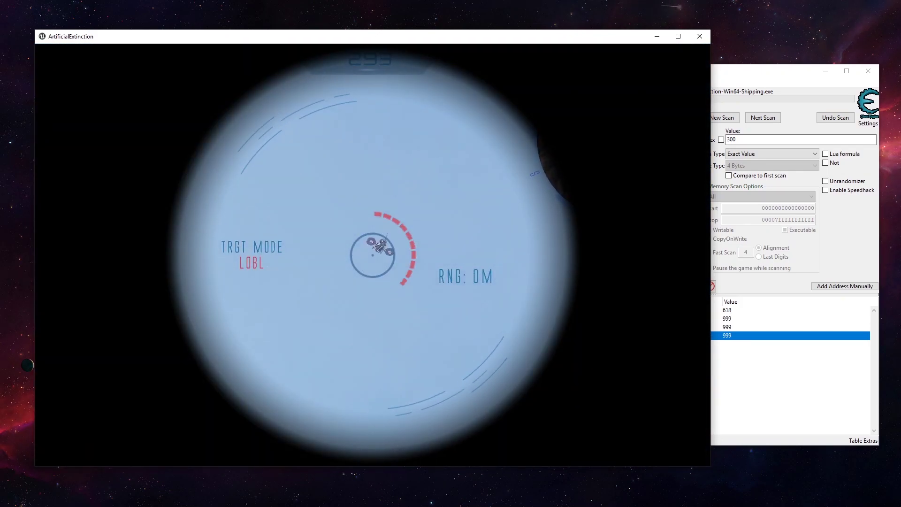
pyautogui.click(373, 255)
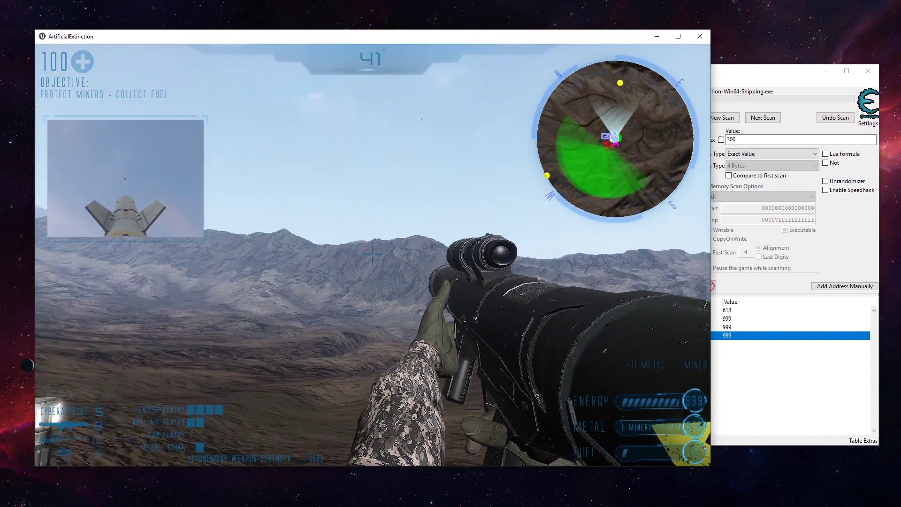
# Step: Try to resupply a missile through the construction menu, and leave the game paused
pyautogui.press('Tab')
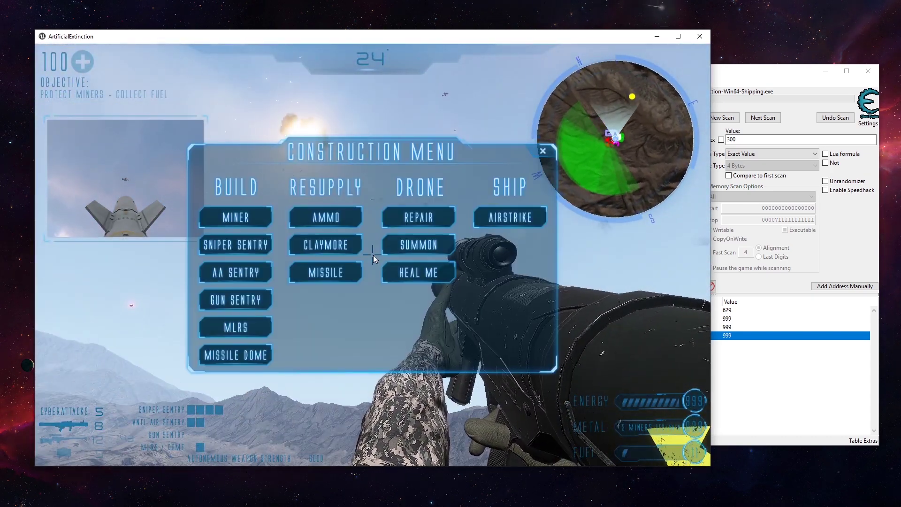
pyautogui.click(324, 272)
pyautogui.press('Tab')
pyautogui.press('Escape')
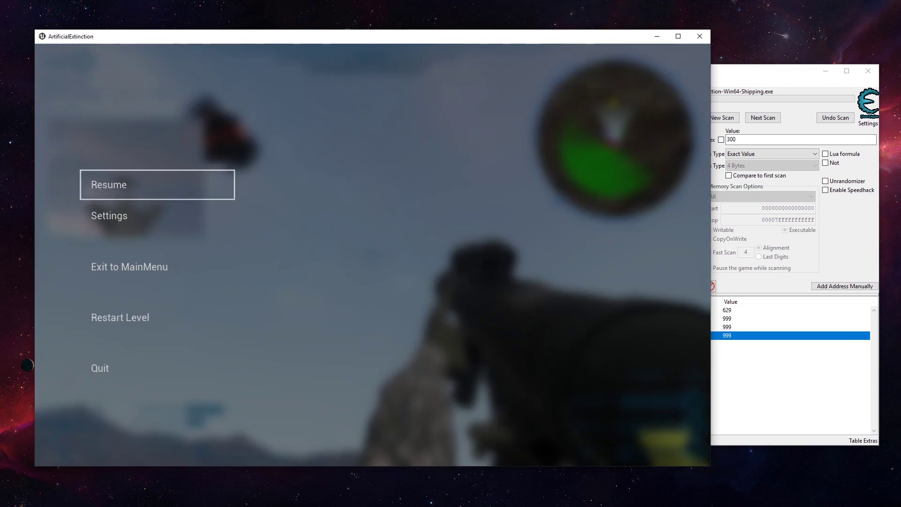
pyautogui.press('Escape')
pyautogui.press('Escape')
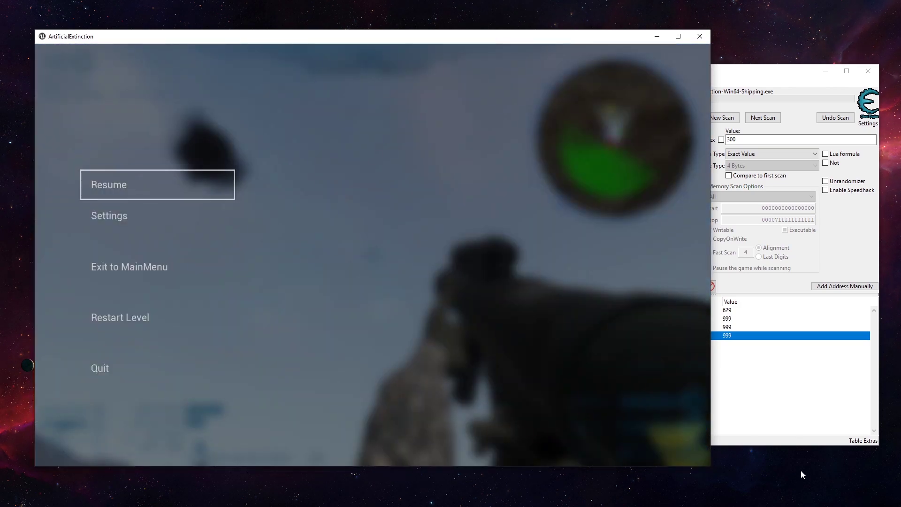
# Step: Start a new 4-byte exact-value scan for the missile count 8 in Cheat Engine and rescan for the same value
pyautogui.click(848, 441)
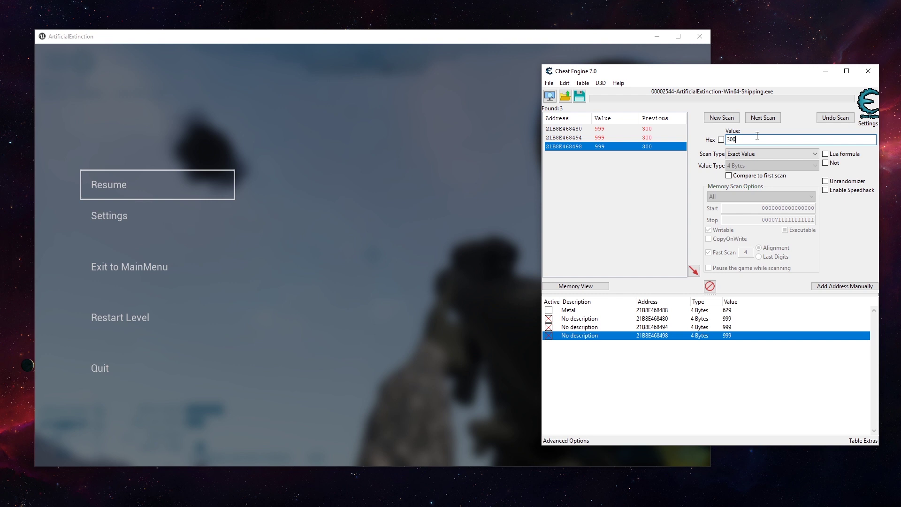
pyautogui.click(722, 118)
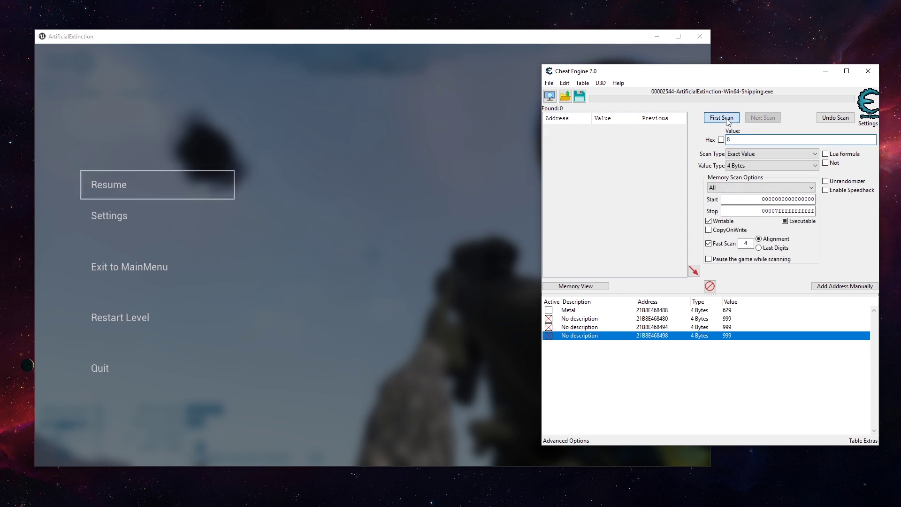
pyautogui.click(726, 119)
pyautogui.click(755, 118)
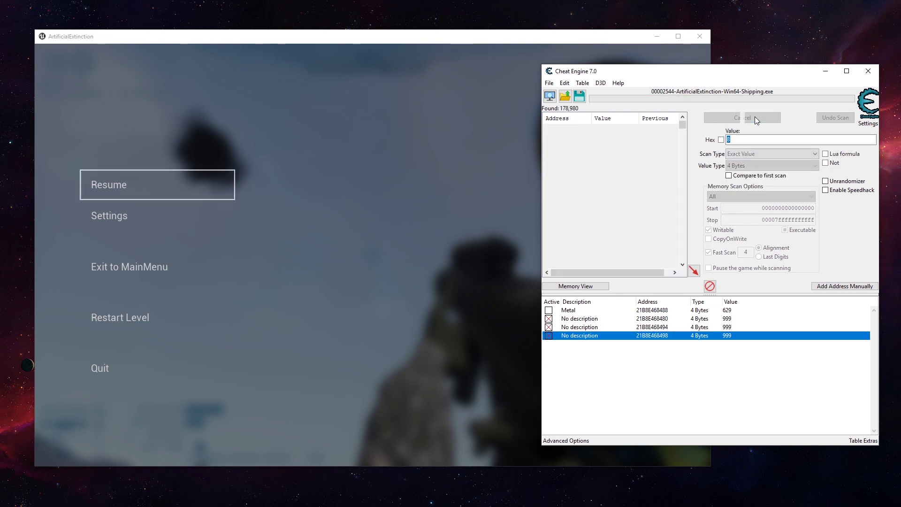
# Step: Resume the game to fire a missile at a flying enemy, and narrow the scan results in Cheat Engine to 7
pyautogui.click(234, 175)
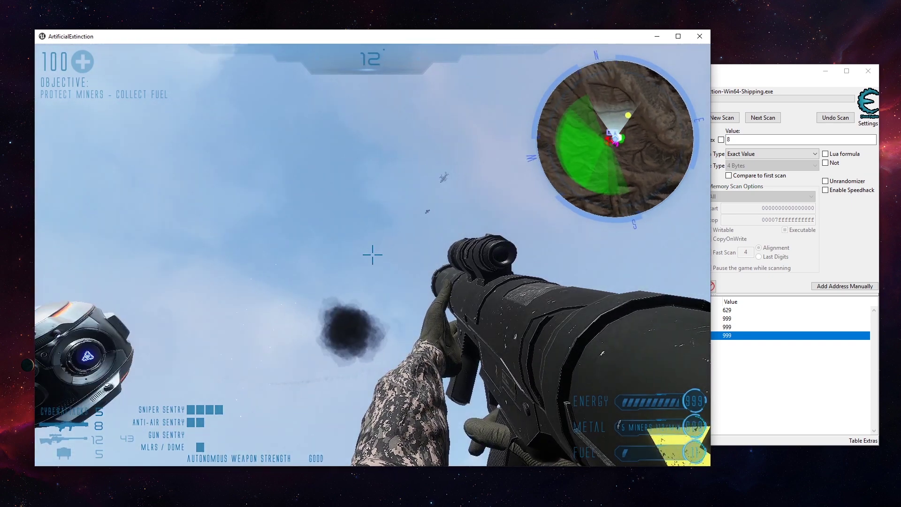
pyautogui.rightClick(373, 255)
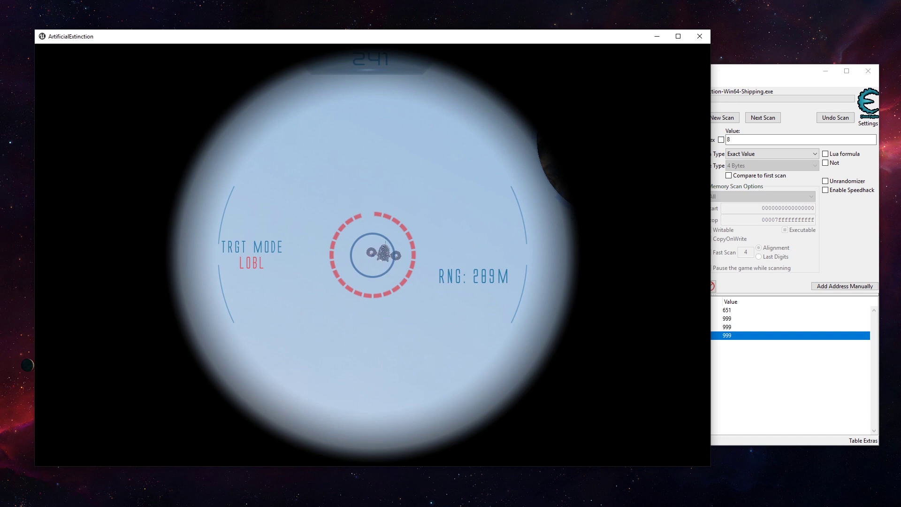
pyautogui.click(373, 255)
pyautogui.rightClick(373, 255)
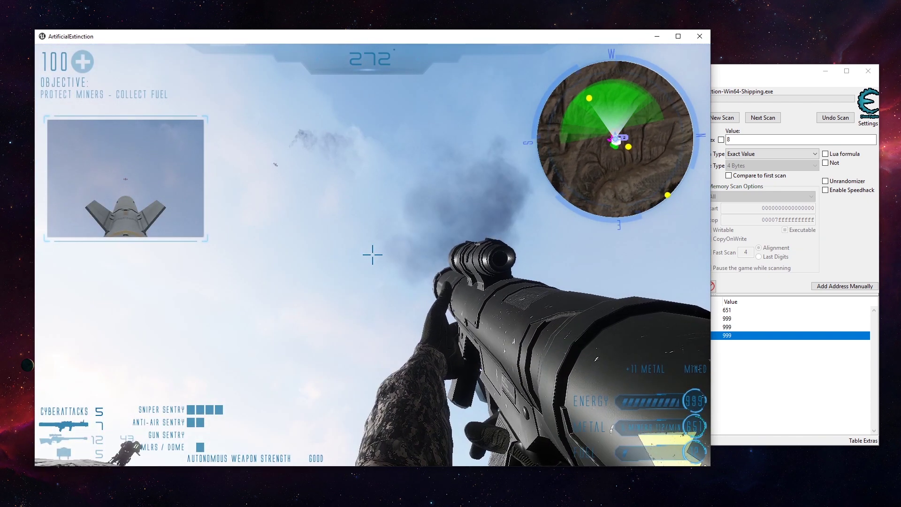
pyautogui.press('Escape')
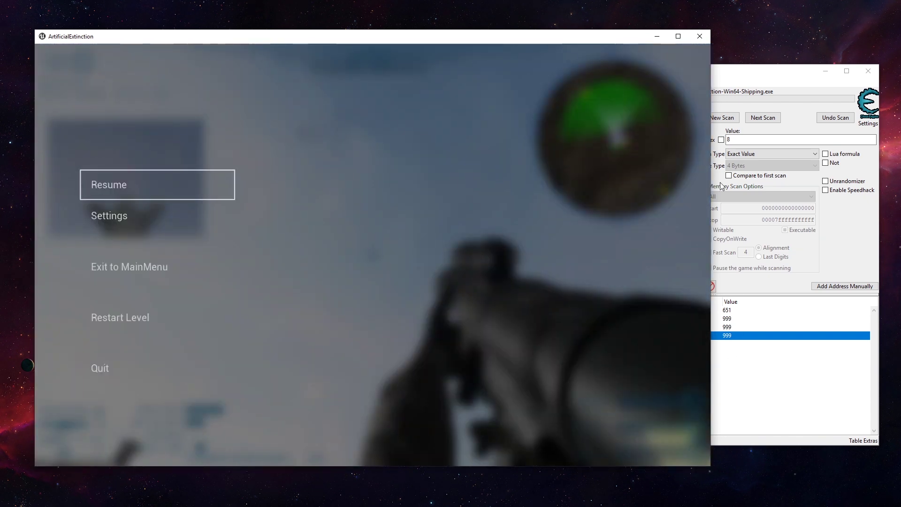
pyautogui.hotkey('alt', 'Tab')
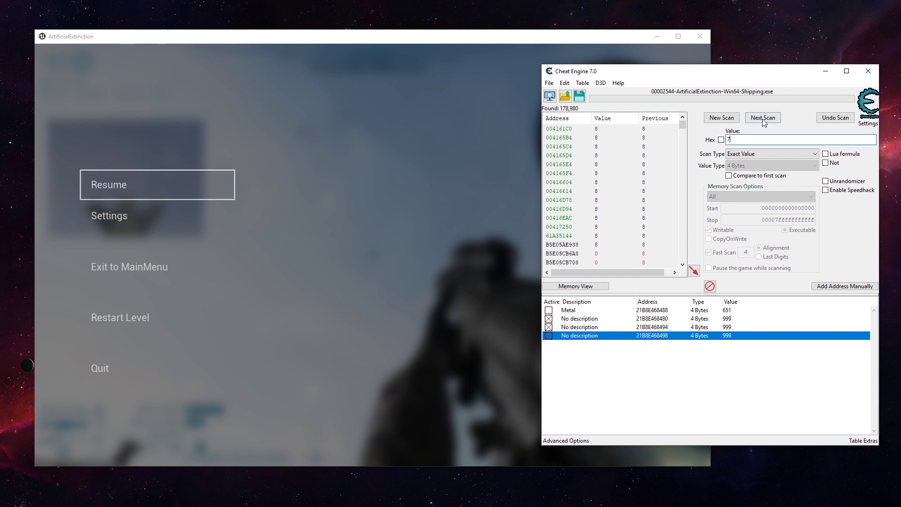
pyautogui.write('7')
pyautogui.click(762, 119)
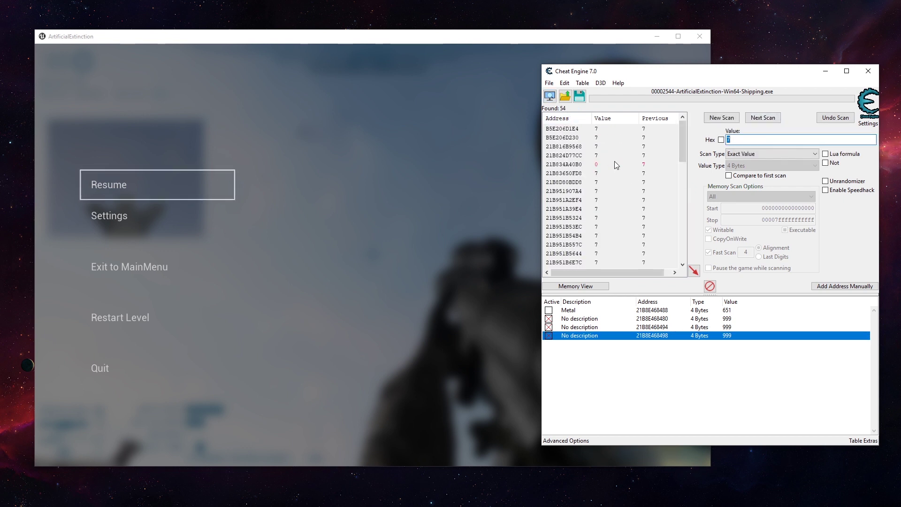
# Step: Fire another missile at a flying enemy in the game, and narrow the scan results in Cheat Engine to 6
pyautogui.click(305, 78)
pyautogui.click(162, 173)
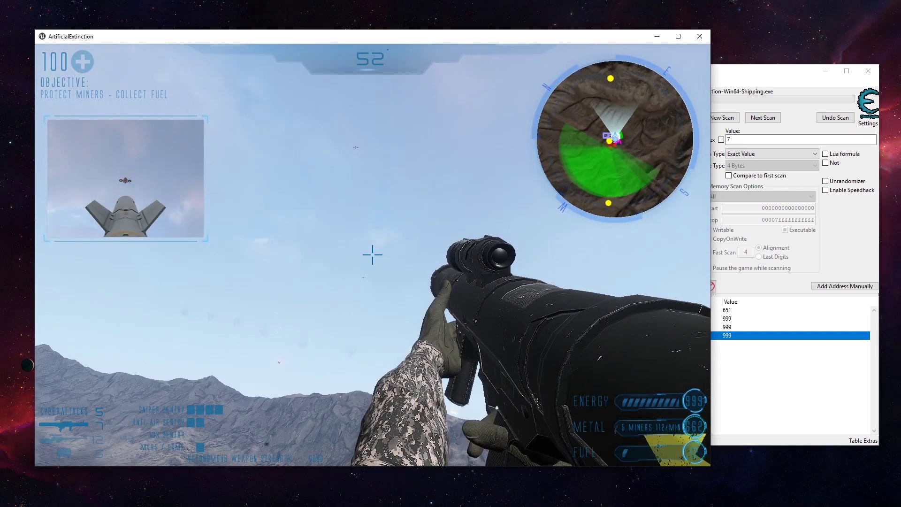
pyautogui.rightClick(373, 255)
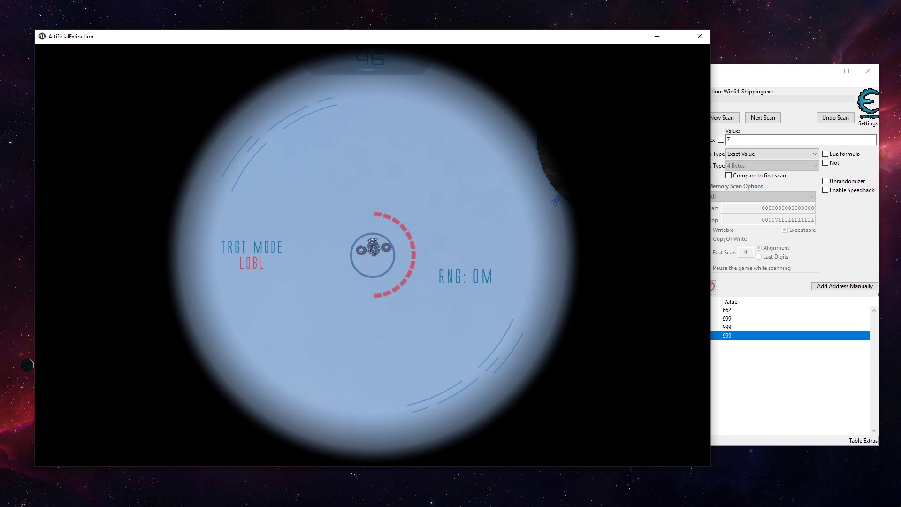
pyautogui.click(372, 255)
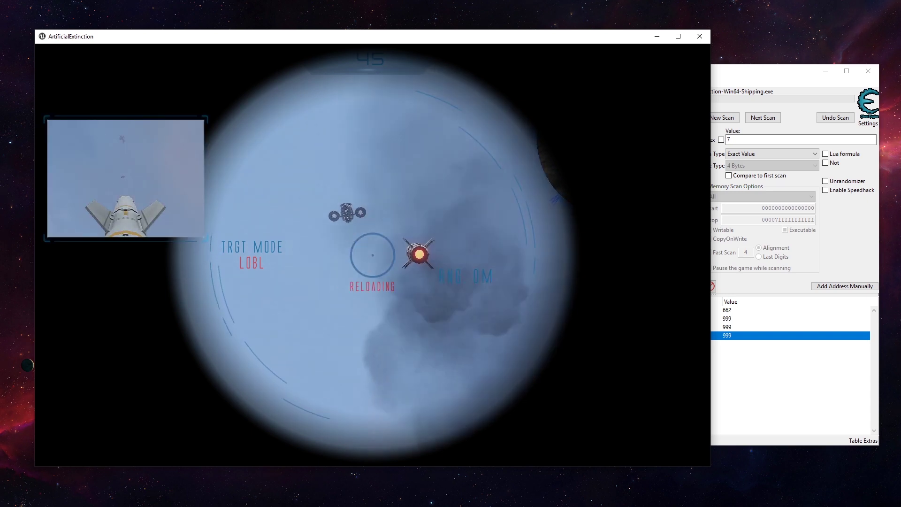
pyautogui.press('Escape')
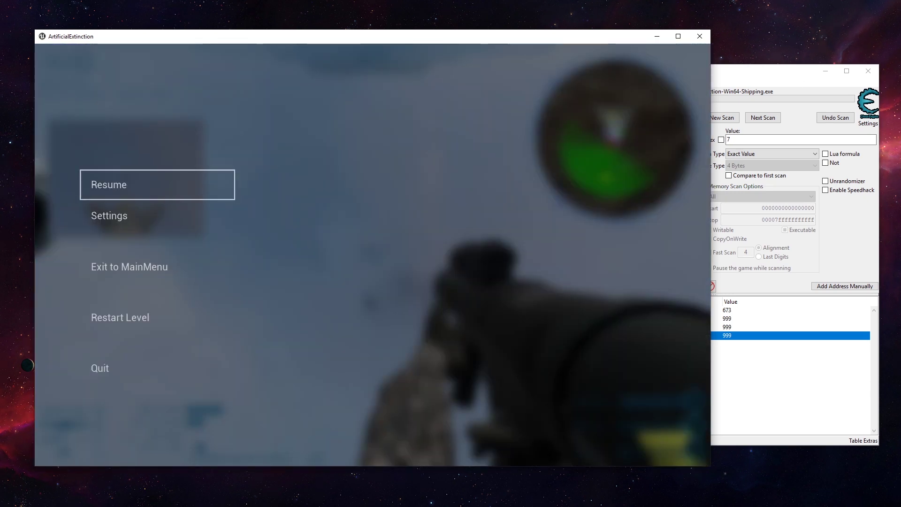
pyautogui.click(797, 73)
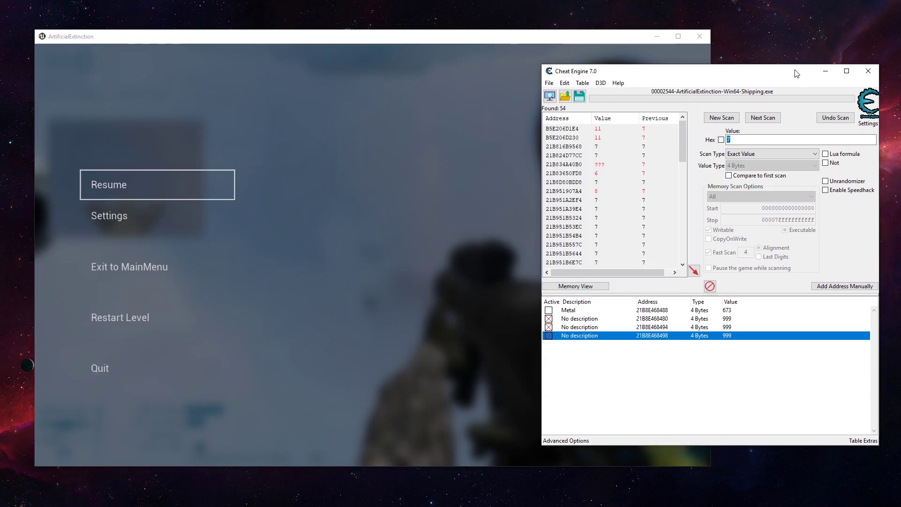
pyautogui.click(762, 117)
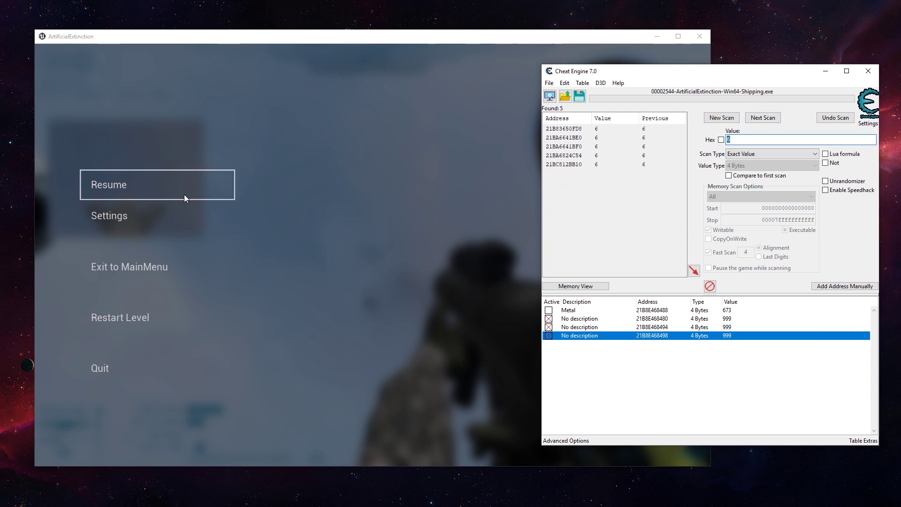
# Step: Resume the game, resupply one missile through the construction menu, and pause again
pyautogui.click(182, 182)
pyautogui.press('Tab')
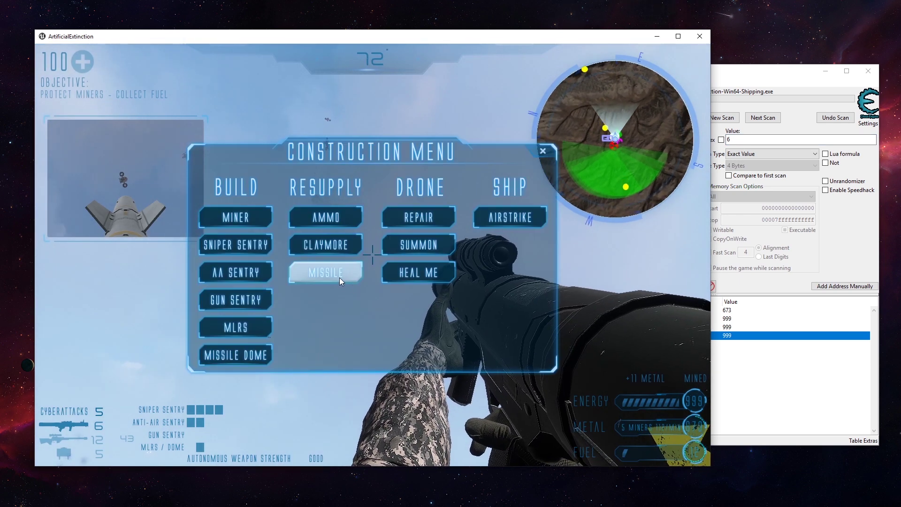
pyautogui.click(339, 275)
pyautogui.press('Escape')
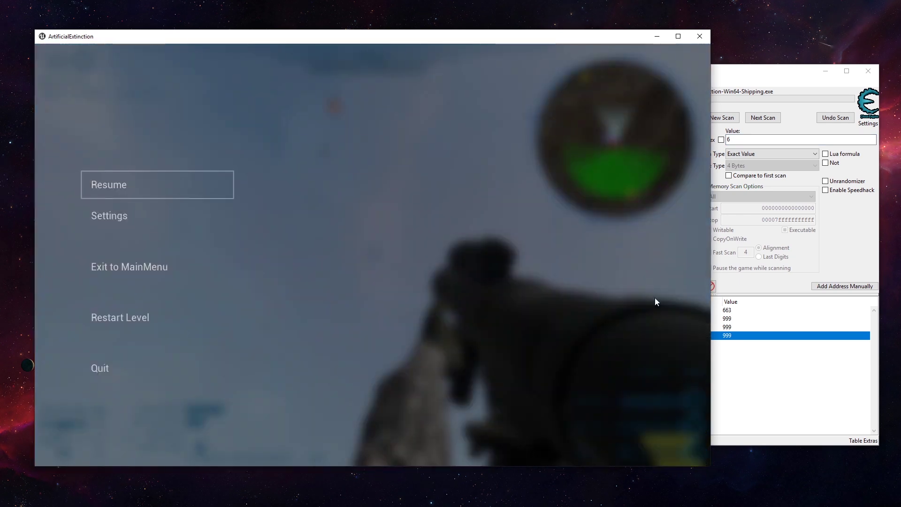
# Step: Add the found address 21BC812BB10 to Cheat Engine's address list and describe it as "missile"
pyautogui.click(780, 81)
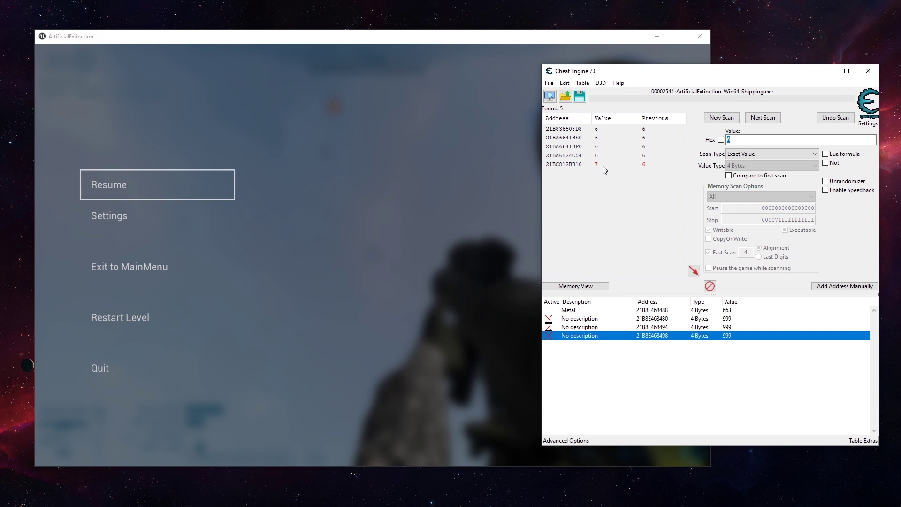
pyautogui.doubleClick(580, 345)
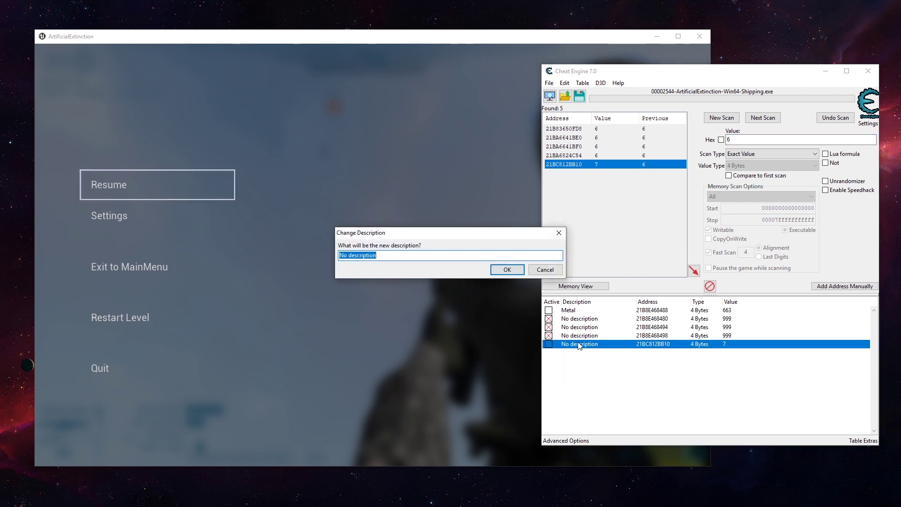
pyautogui.press('Return')
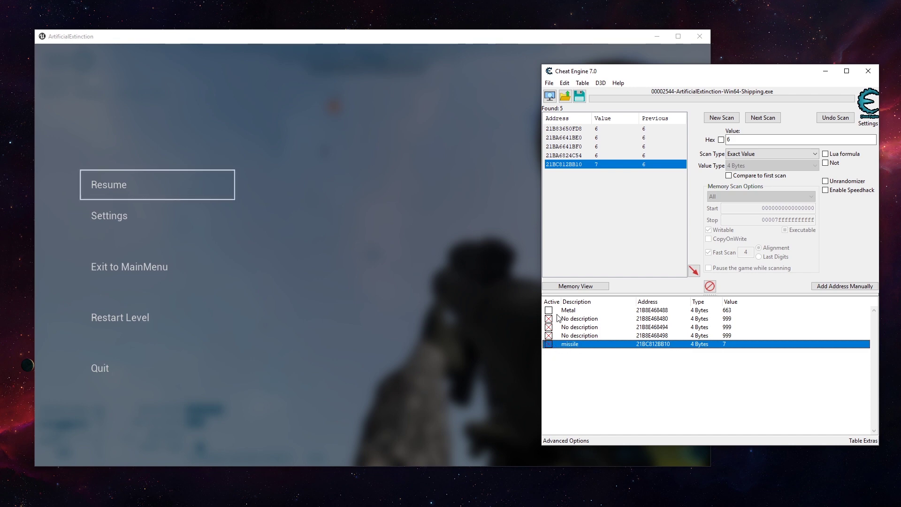
# Step: Resume the game and fire a missile at a flying enemy to test the frozen missile value
pyautogui.click(221, 185)
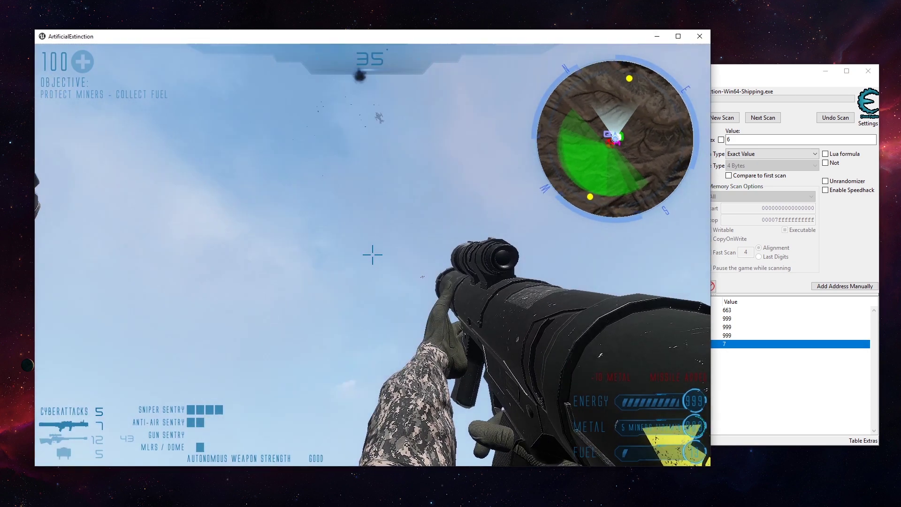
pyautogui.rightClick(373, 255)
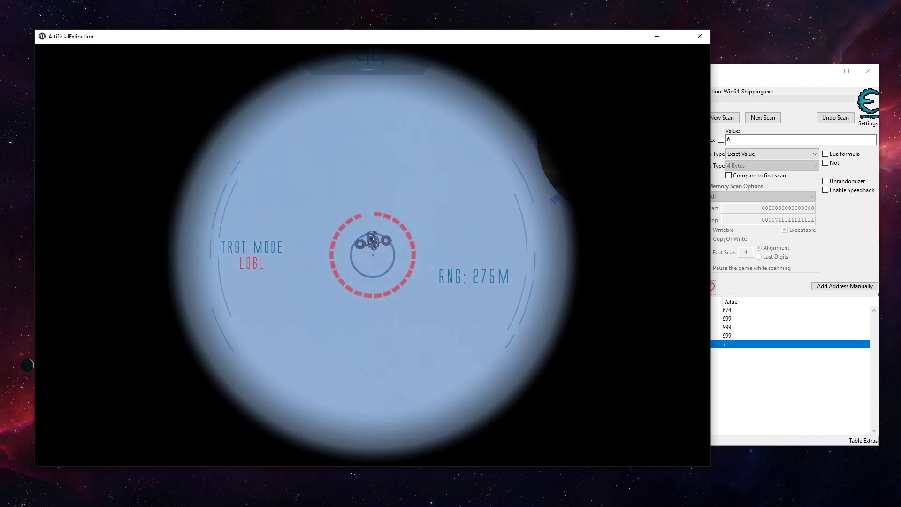
pyautogui.click(373, 255)
pyautogui.rightClick(373, 255)
pyautogui.press('Tab')
pyautogui.press('Tab')
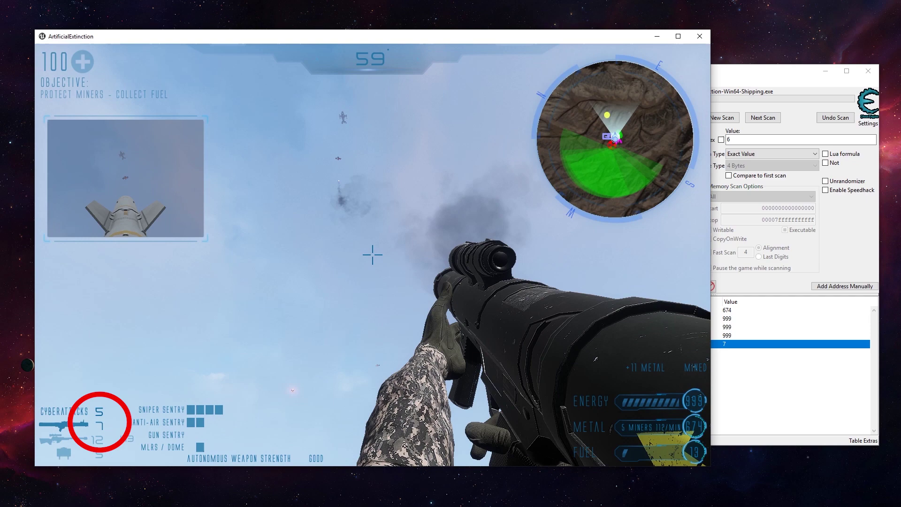
# Step: Fire more missiles at flying enemies through the launcher's scope to check that ammunition does not run out
pyautogui.rightClick(373, 255)
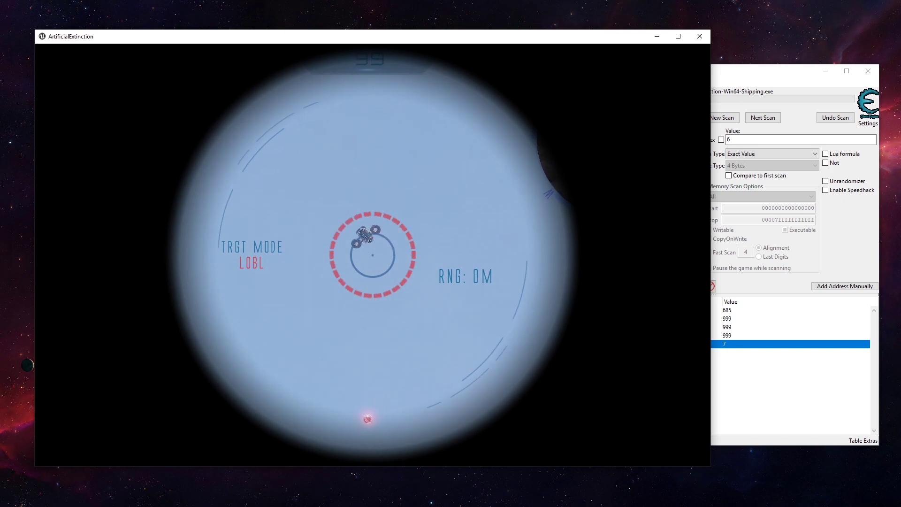
pyautogui.click(373, 255)
pyautogui.rightClick(373, 255)
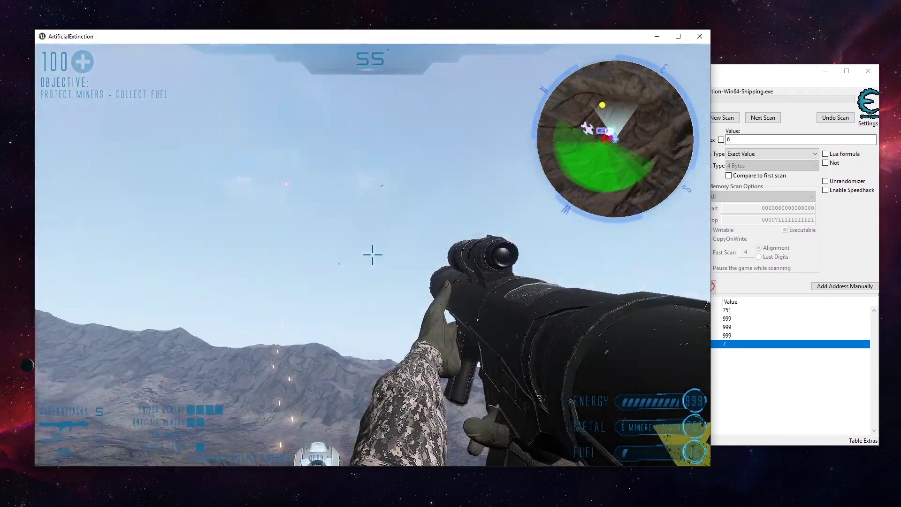
pyautogui.rightClick(372, 255)
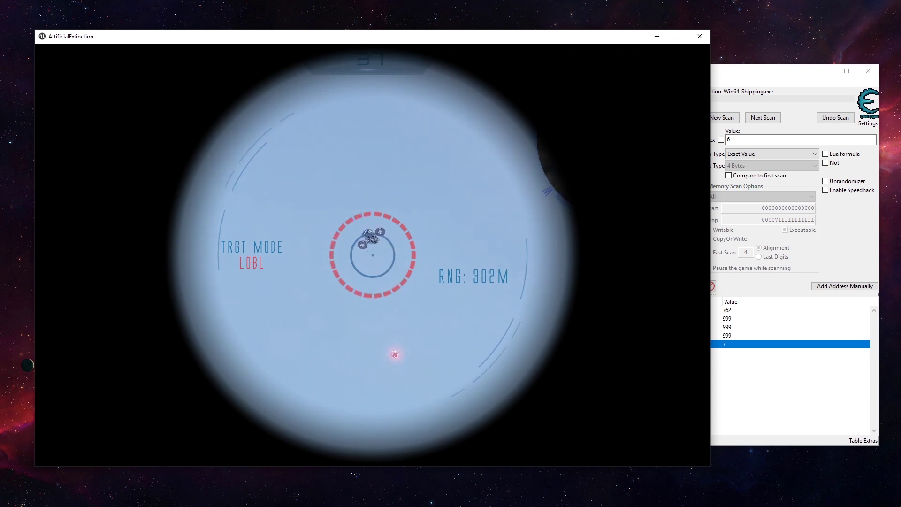
pyautogui.click(373, 255)
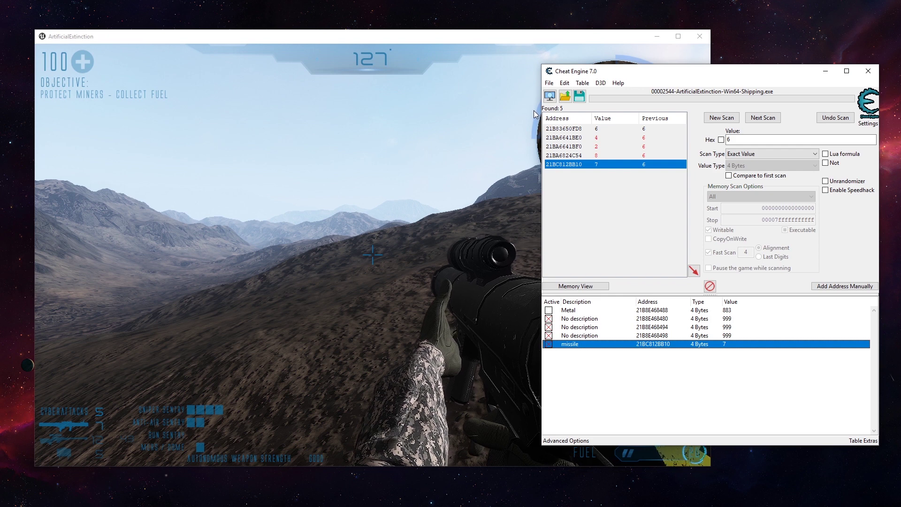
# Step: Start a new scan in Cheat Engine with value type All and enter 100 as the exact value
pyautogui.click(736, 155)
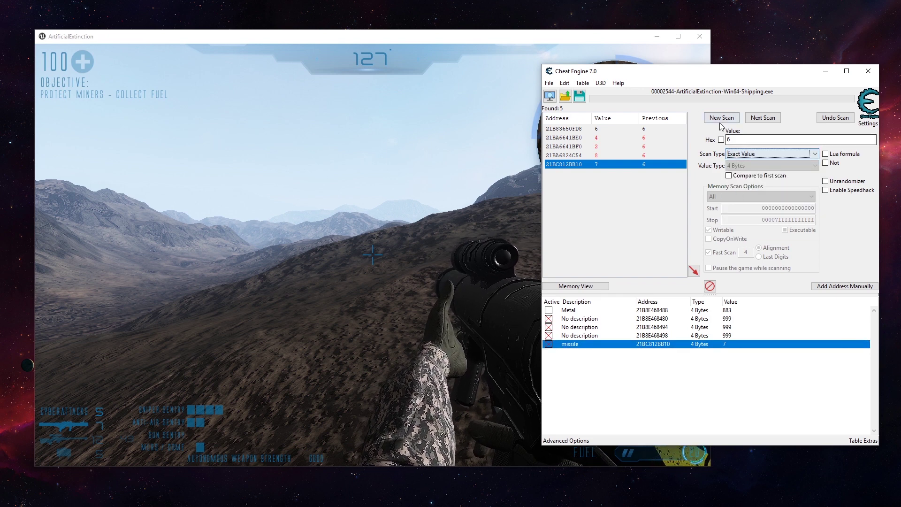
pyautogui.click(721, 119)
pyautogui.click(738, 166)
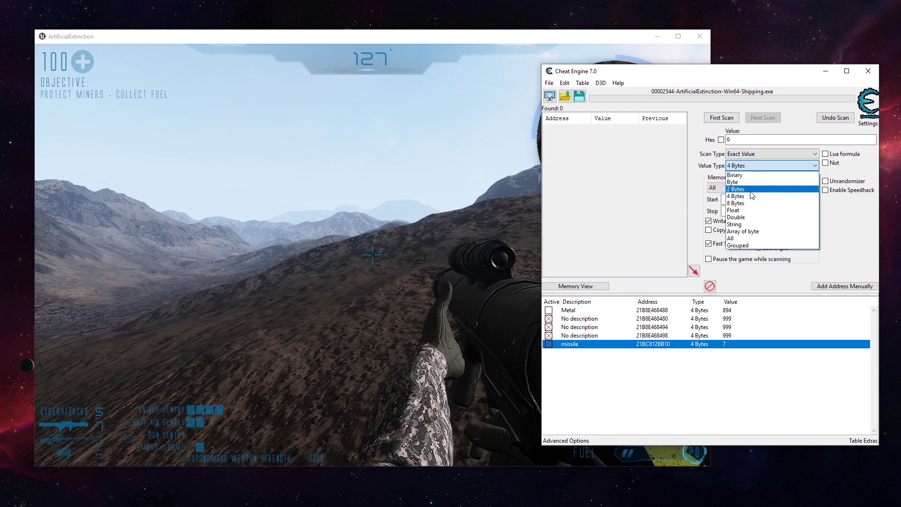
pyautogui.click(744, 239)
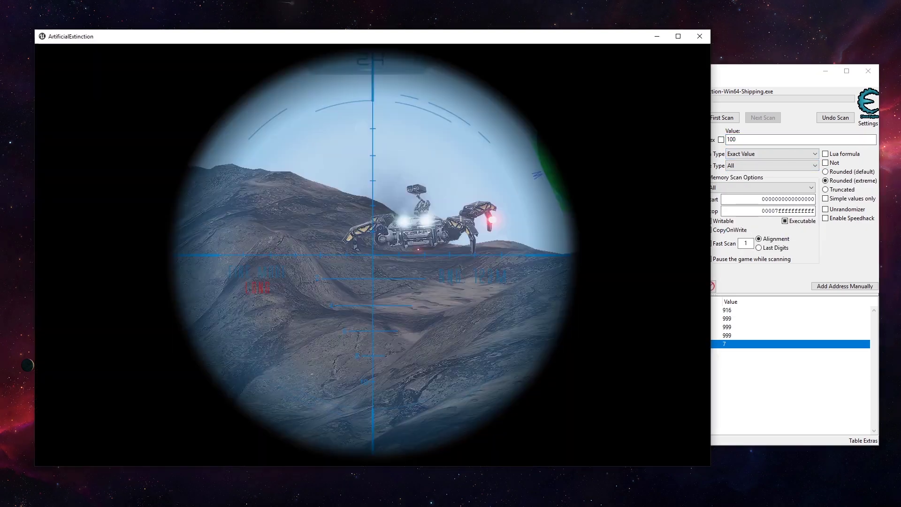
# Step: Take enemy damage in the game, pause it, and run a first scan for health value 96 in Cheat Engine
pyautogui.rightClick(373, 255)
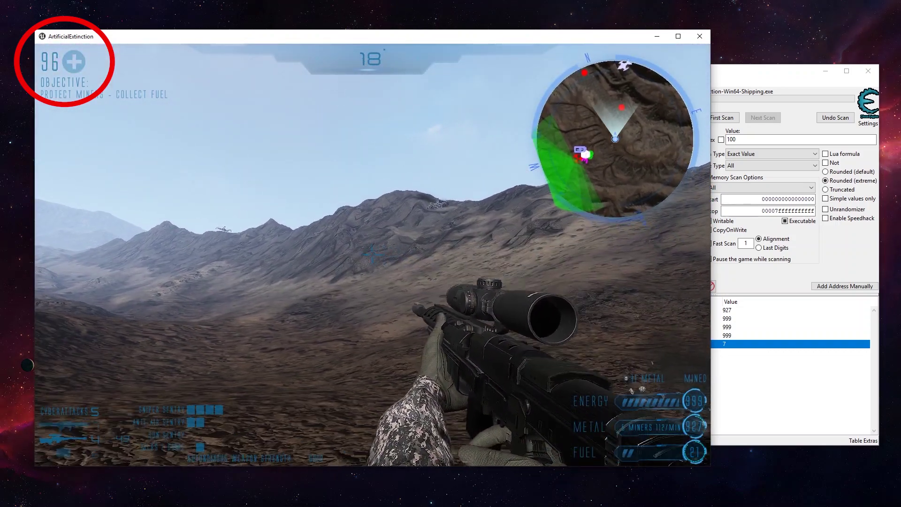
pyautogui.press('Escape')
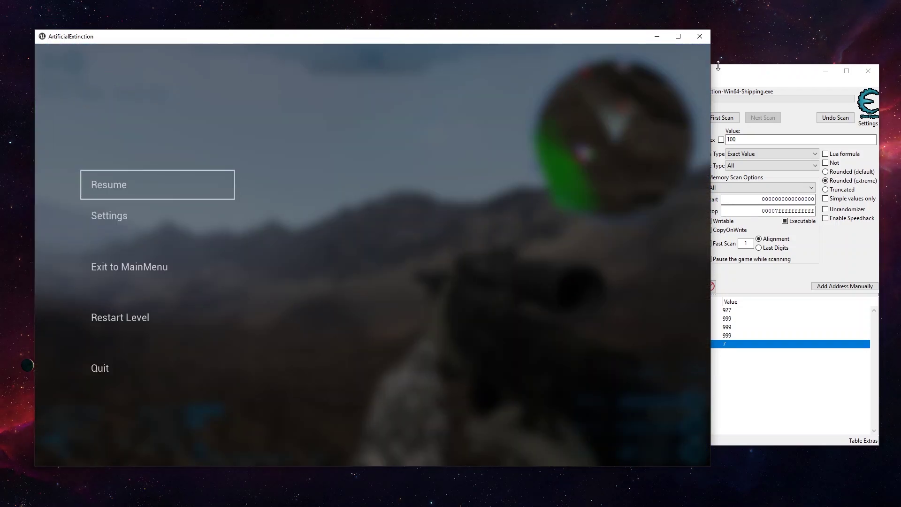
pyautogui.click(738, 121)
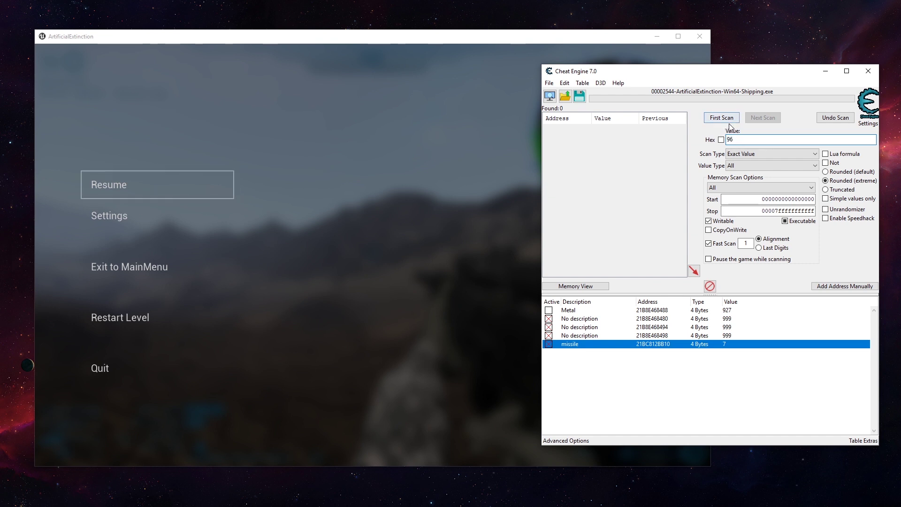
pyautogui.click(730, 123)
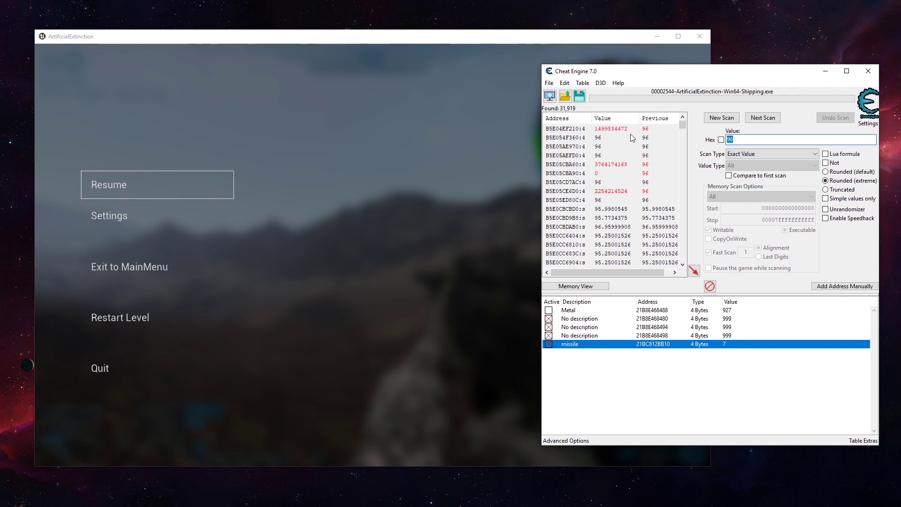
# Step: Resume the game, aim at the walking robot, and have the drone heal the player through the construction menu
pyautogui.click(563, 47)
pyautogui.press('Escape')
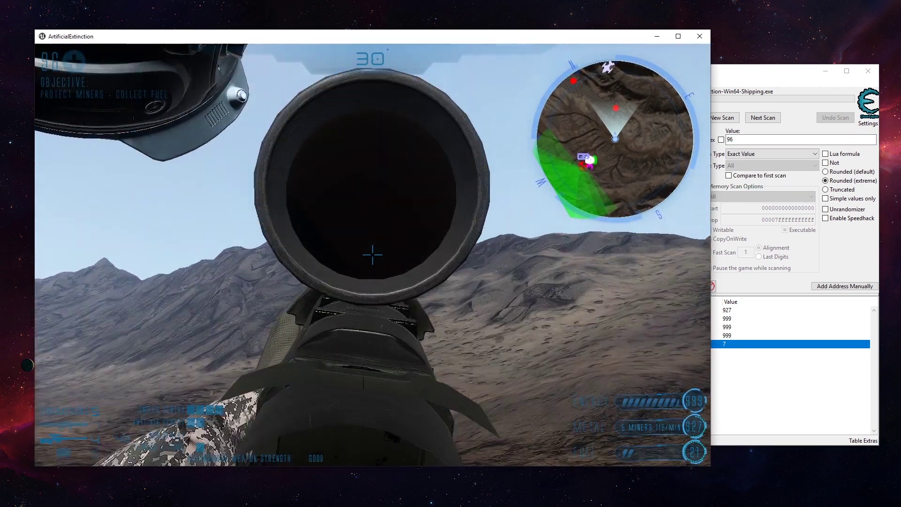
pyautogui.rightClick(372, 254)
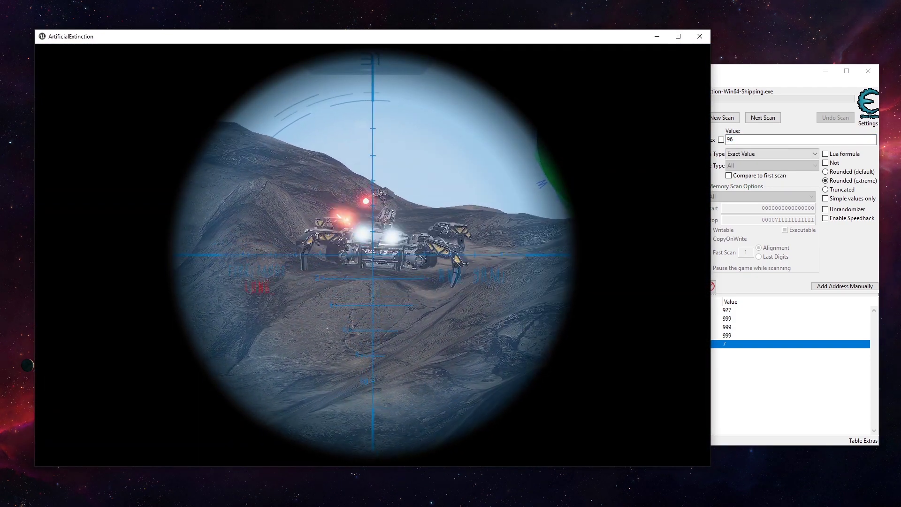
pyautogui.rightClick(373, 255)
pyautogui.press('Tab')
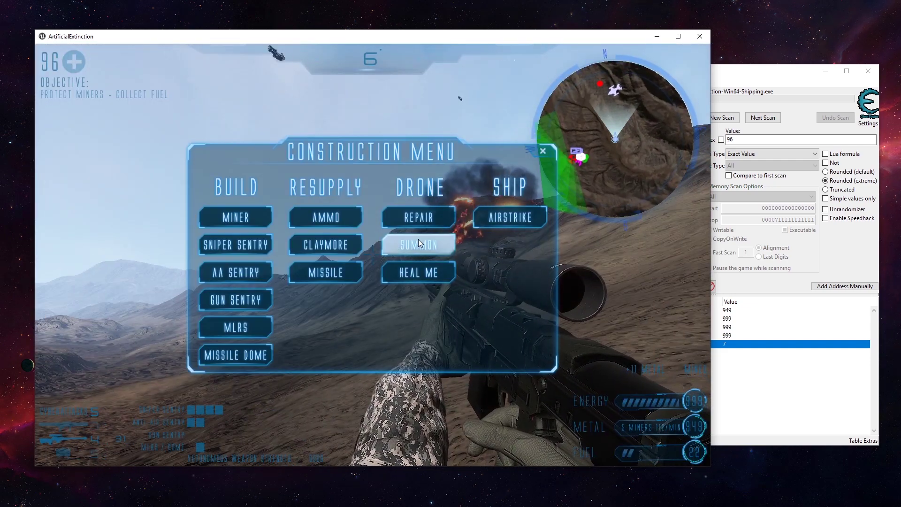
pyautogui.click(409, 268)
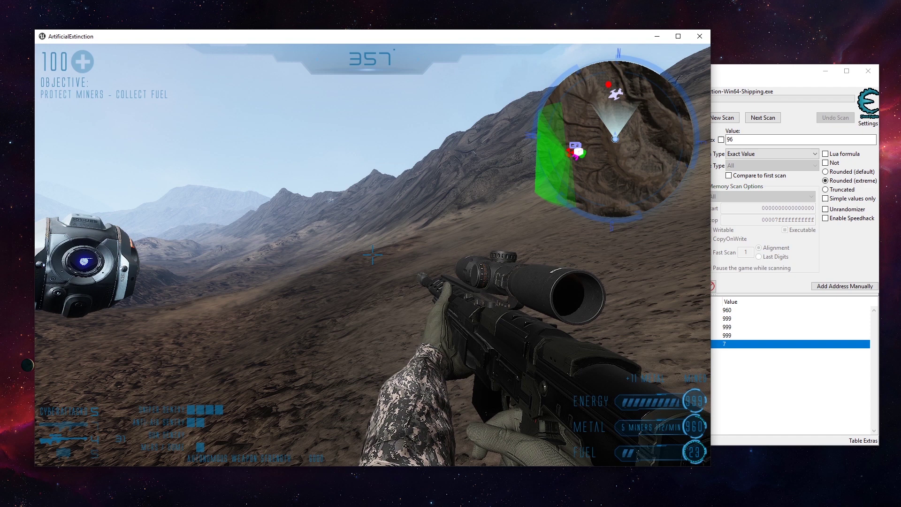
# Step: Pause the game and narrow the health scan results in Cheat Engine to 100
pyautogui.press('Escape')
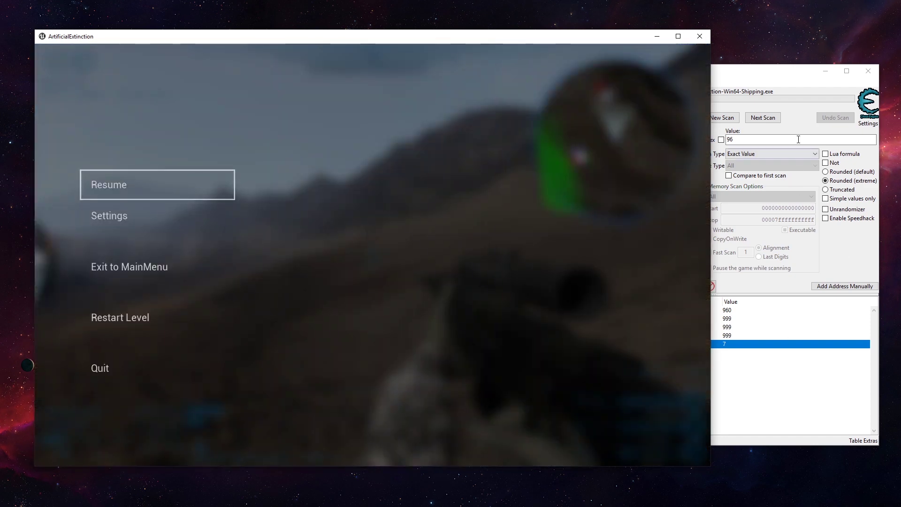
pyautogui.click(798, 139)
pyautogui.click(761, 119)
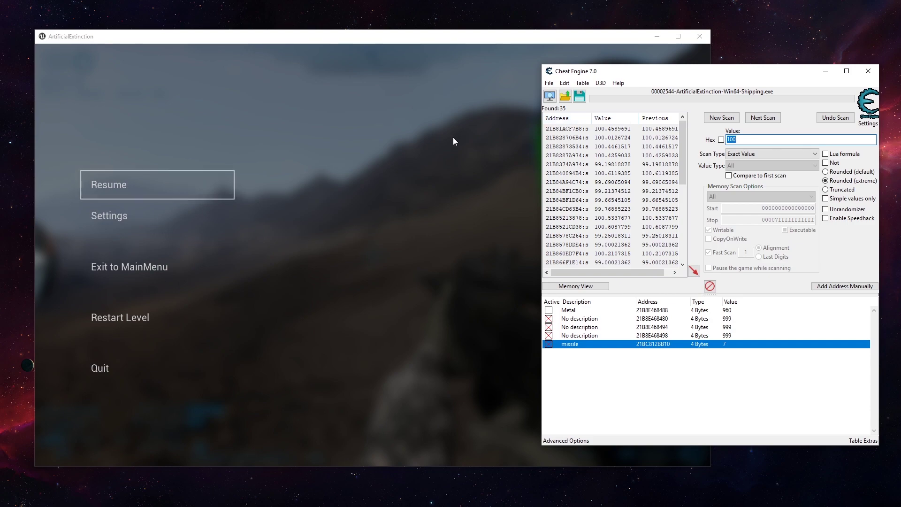
# Step: Resume the game, shoot at the walking robot with the sniper rifle while taking damage, and pause again
pyautogui.click(155, 184)
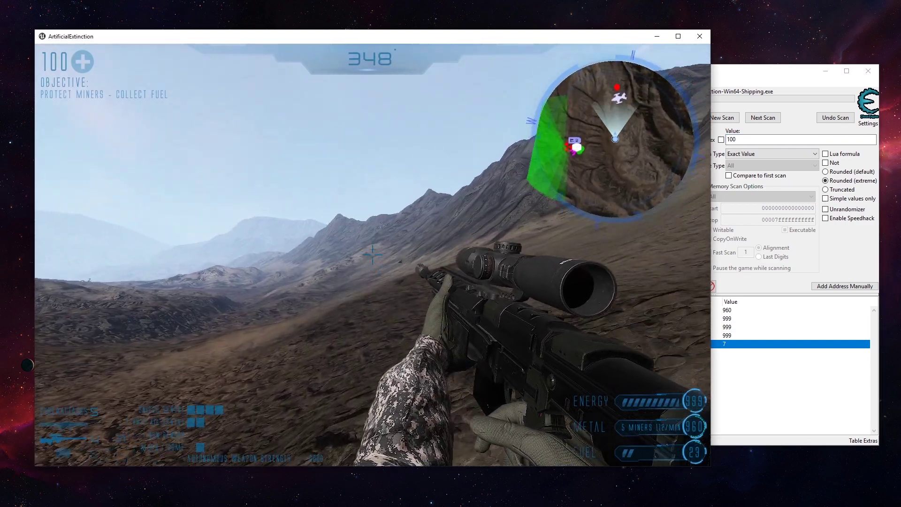
pyautogui.rightClick(373, 254)
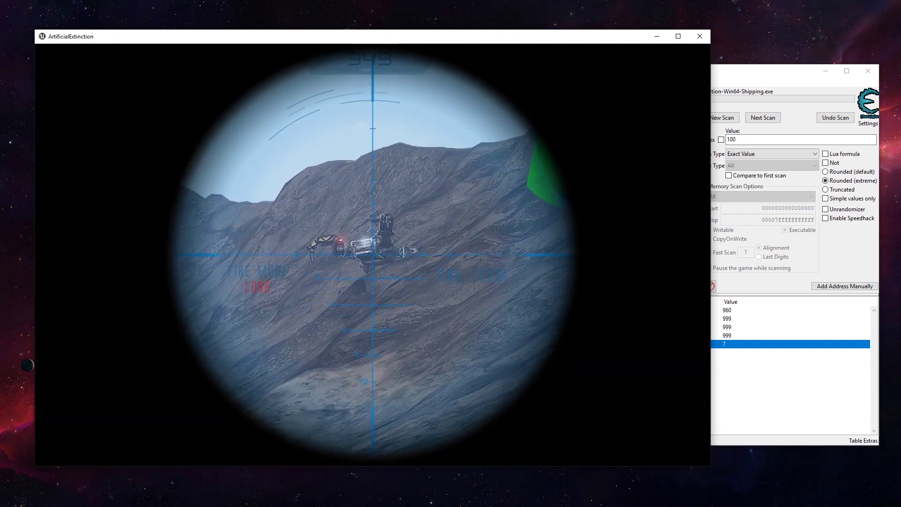
pyautogui.click(373, 255)
pyautogui.rightClick(373, 255)
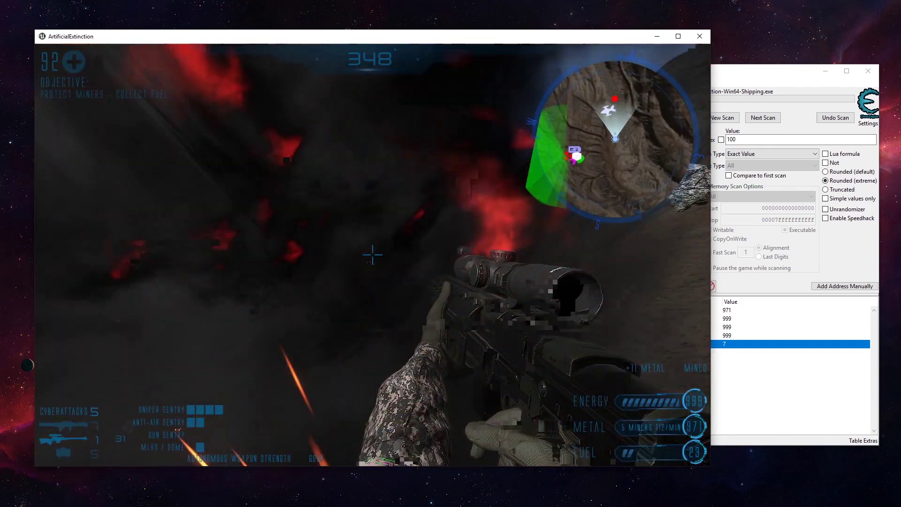
pyautogui.press('Escape')
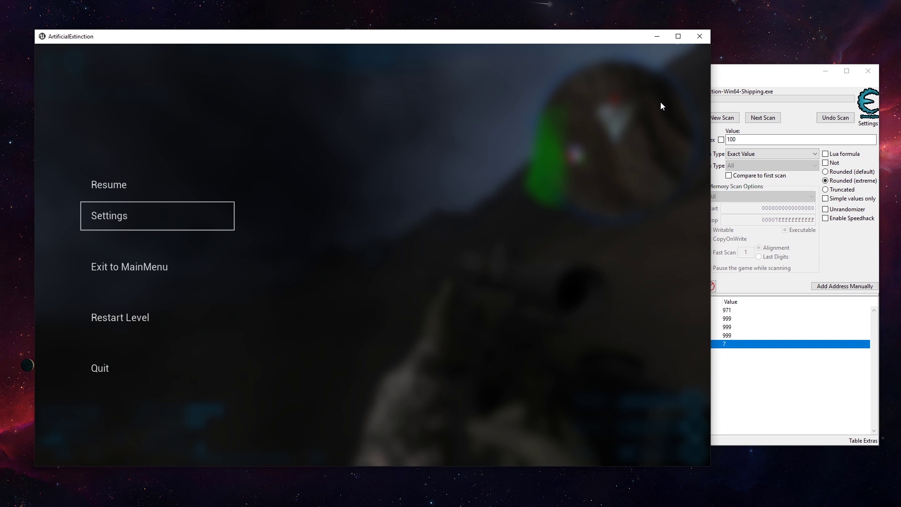
# Step: Narrow the health scan results in Cheat Engine to 92 and add the found address to the address list
pyautogui.click(744, 139)
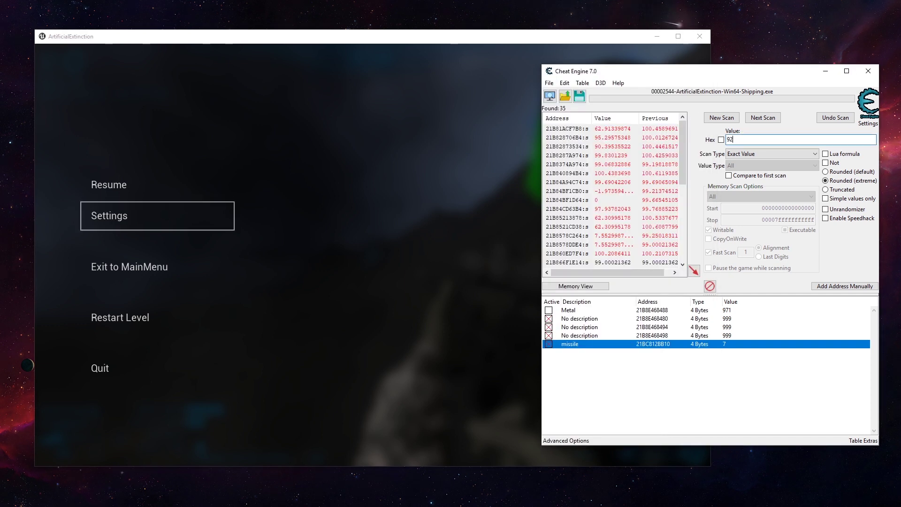
pyautogui.click(751, 120)
pyautogui.doubleClick(660, 133)
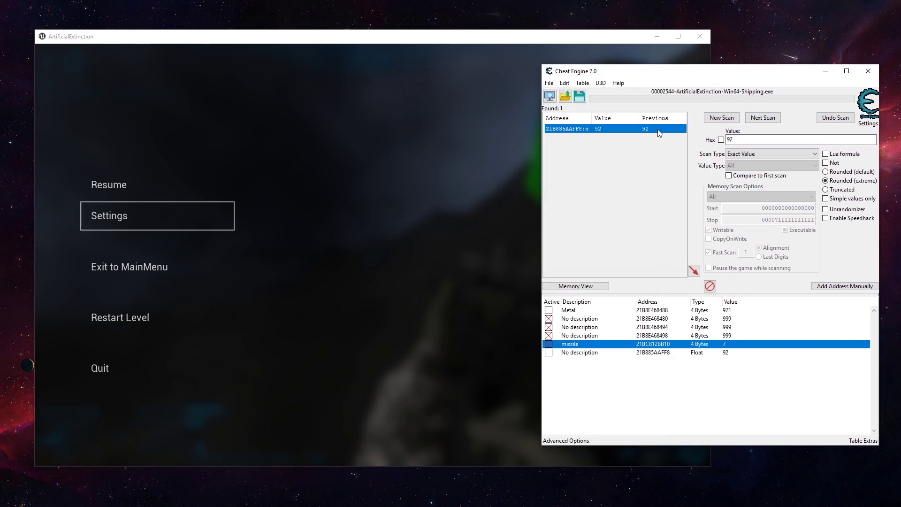
# Step: Set the value of the newly added Float health entry to 100 in the address list
pyautogui.click(702, 353)
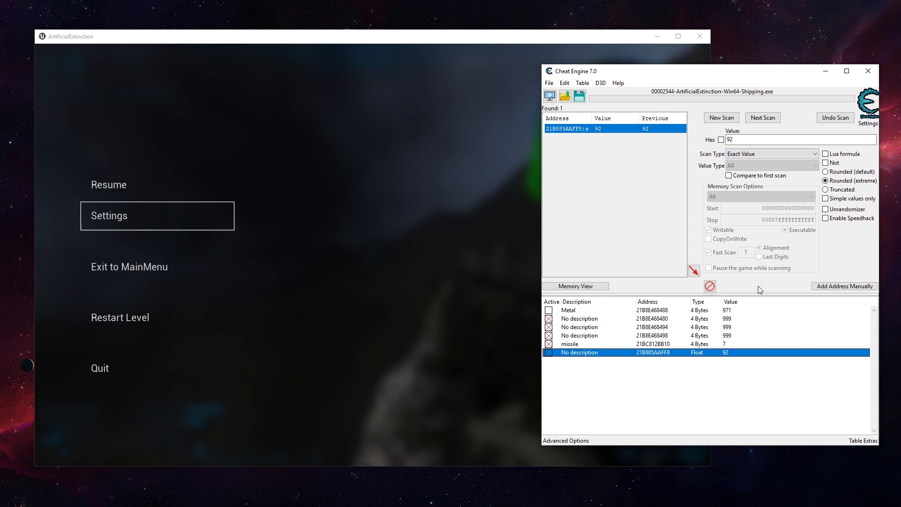
pyautogui.doubleClick(726, 352)
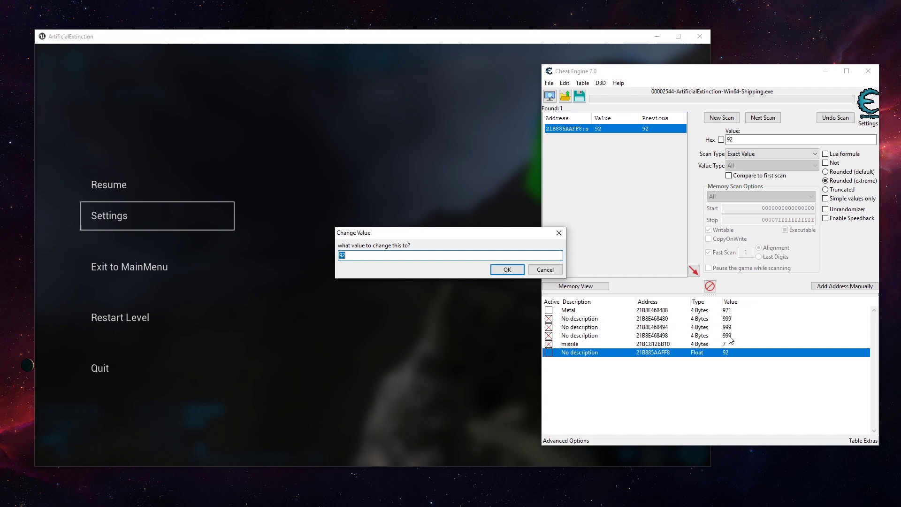
pyautogui.press('Return')
# Step: Resume the game, engage the walking robot to take damage again, and pause
pyautogui.click(190, 174)
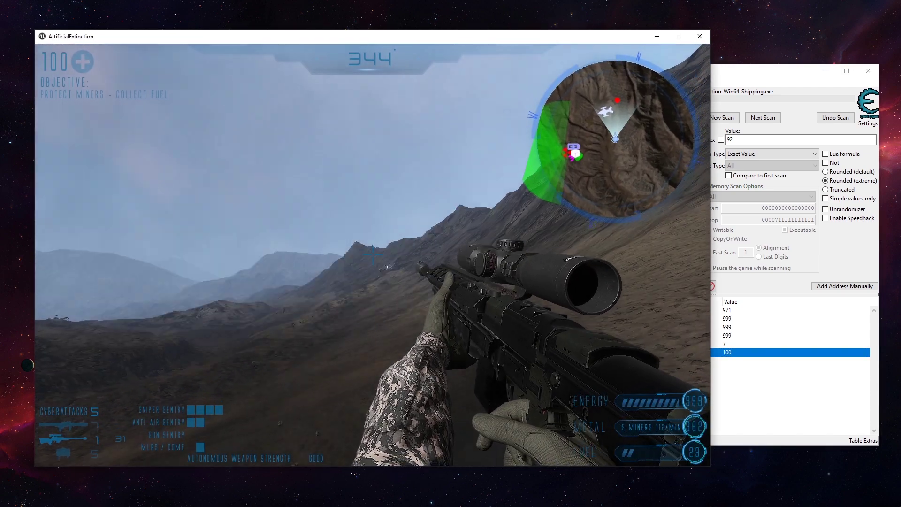
pyautogui.rightClick(373, 255)
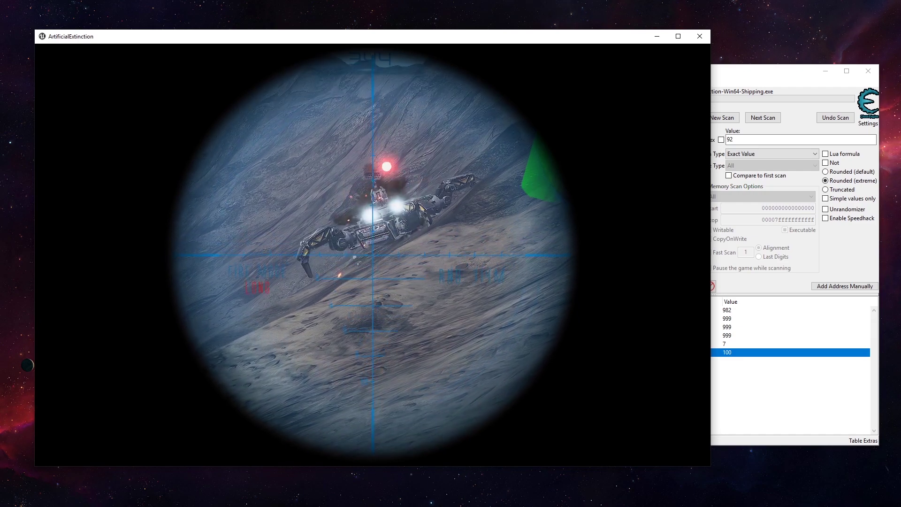
pyautogui.rightClick(373, 255)
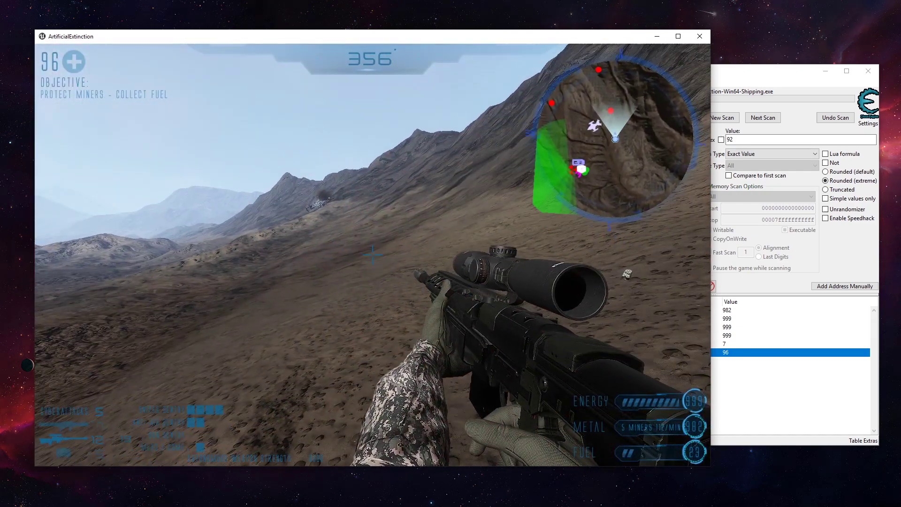
pyautogui.press('Escape')
# Step: Set the Float health entry back to 100 in Cheat Engine and resume the game to fight the walking robot
pyautogui.doubleClick(728, 353)
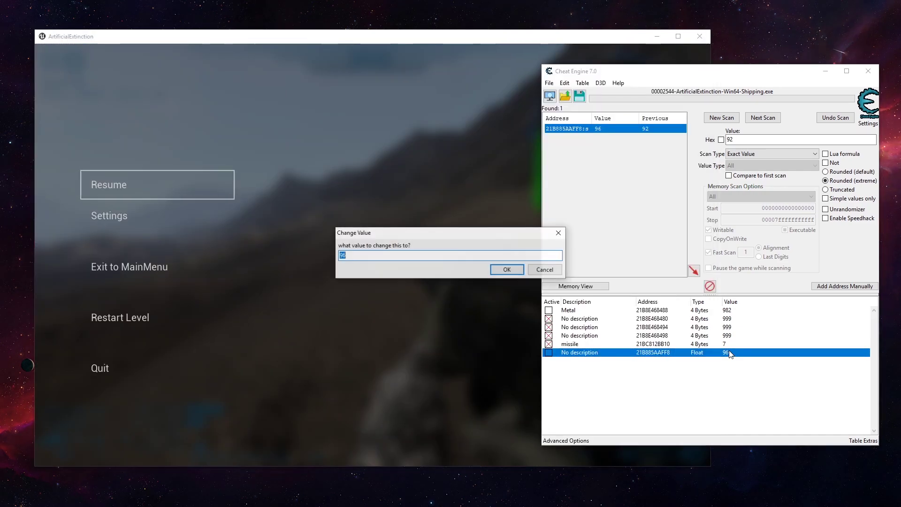
pyautogui.write('100')
pyautogui.press('Return')
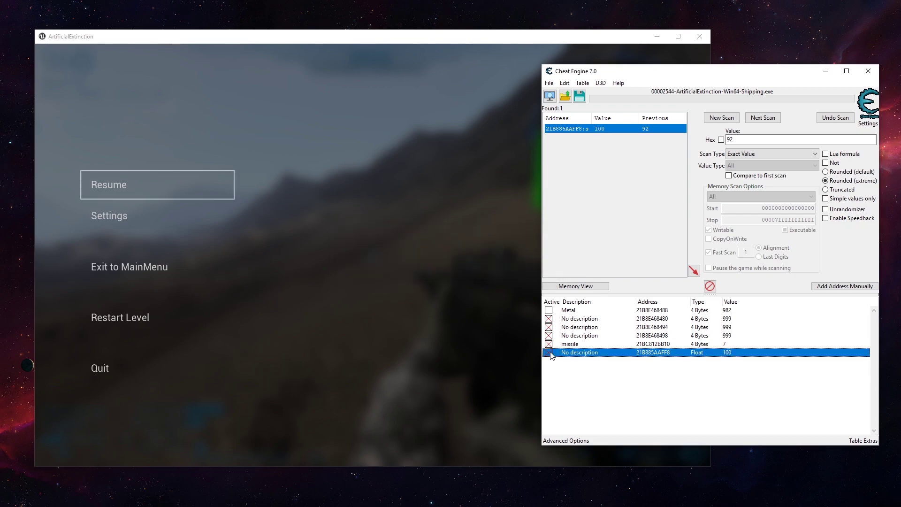
pyautogui.click(198, 184)
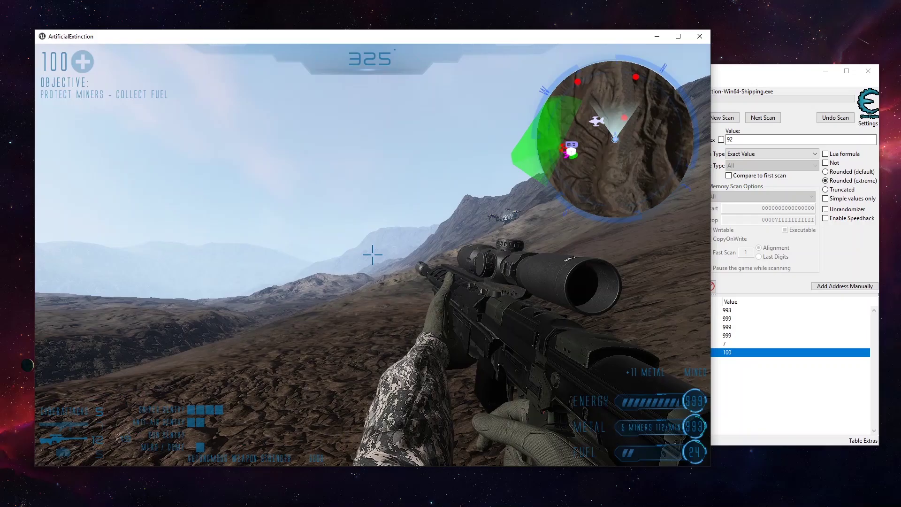
pyautogui.click(374, 256)
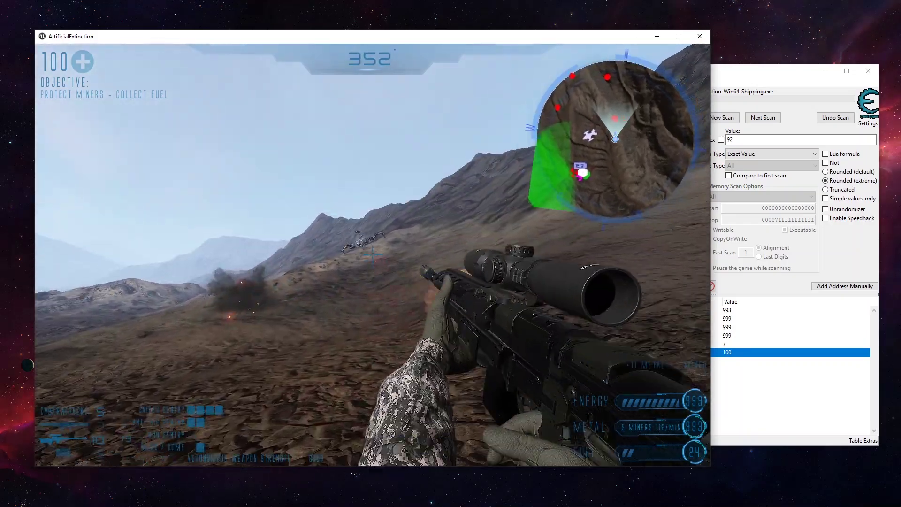
# Step: Shoot the walking robot on the hillside with the rifle until it is destroyed
pyautogui.click(373, 256)
pyautogui.click(373, 256)
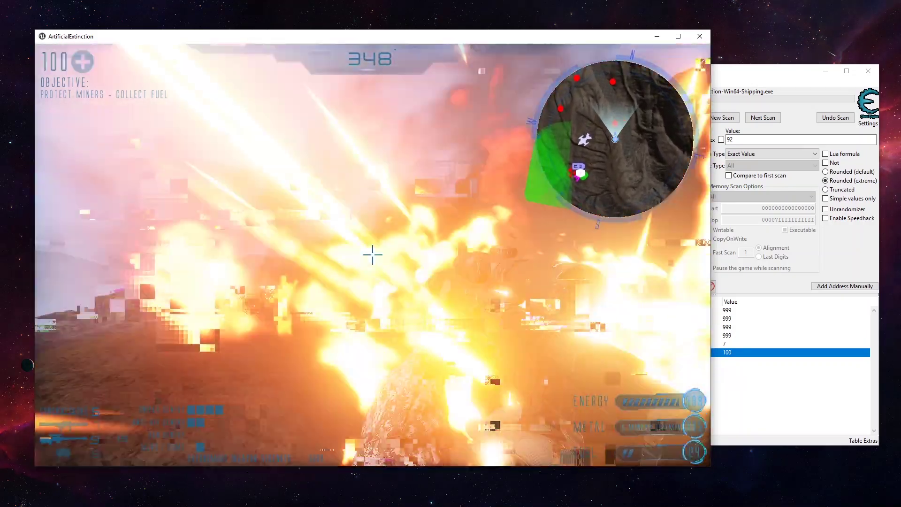
pyautogui.press('Escape')
pyautogui.press('Escape')
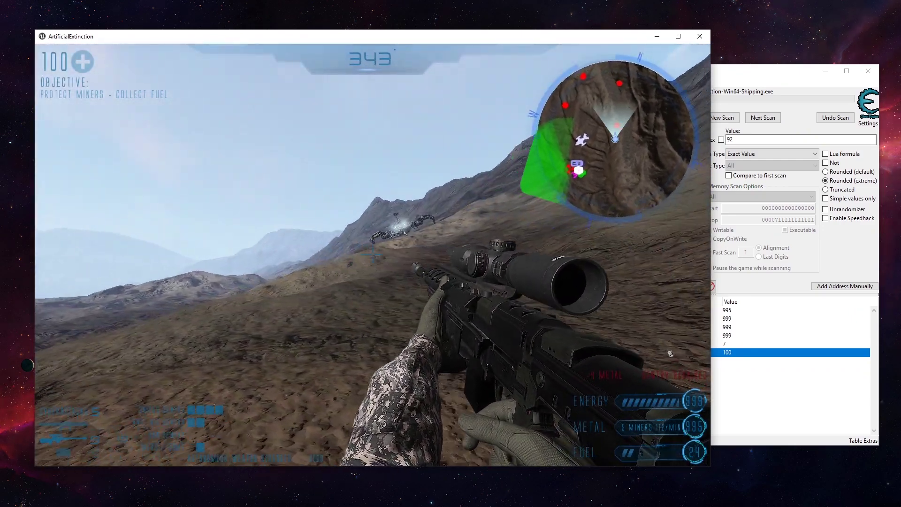
pyautogui.click(373, 256)
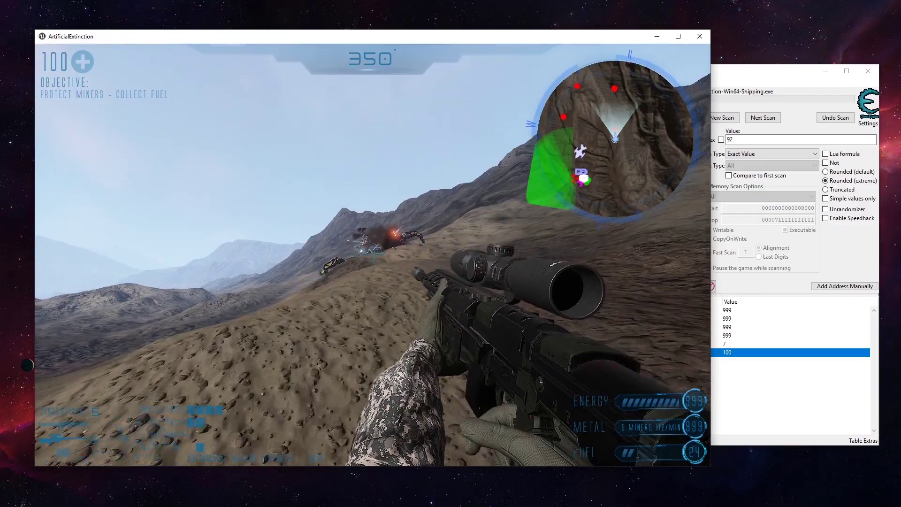
pyautogui.click(373, 255)
pyautogui.click(372, 255)
pyautogui.click(373, 255)
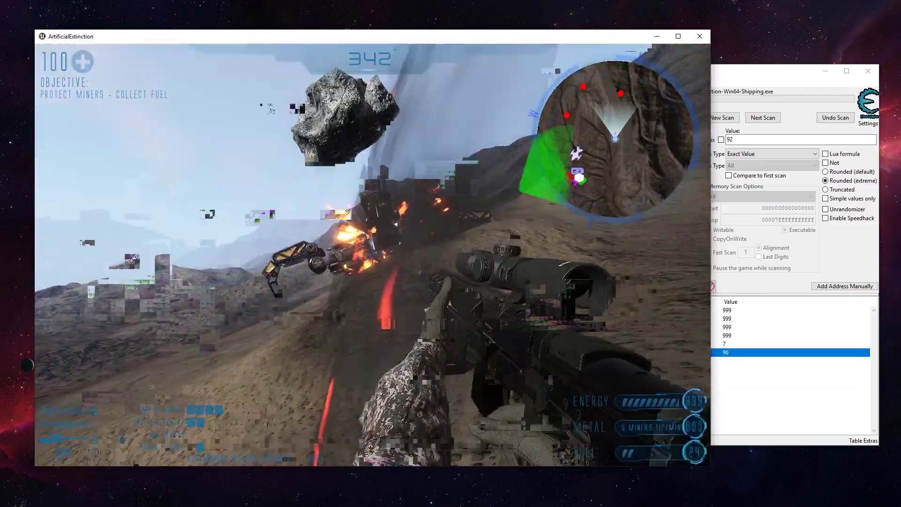
pyautogui.click(373, 255)
pyautogui.click(372, 255)
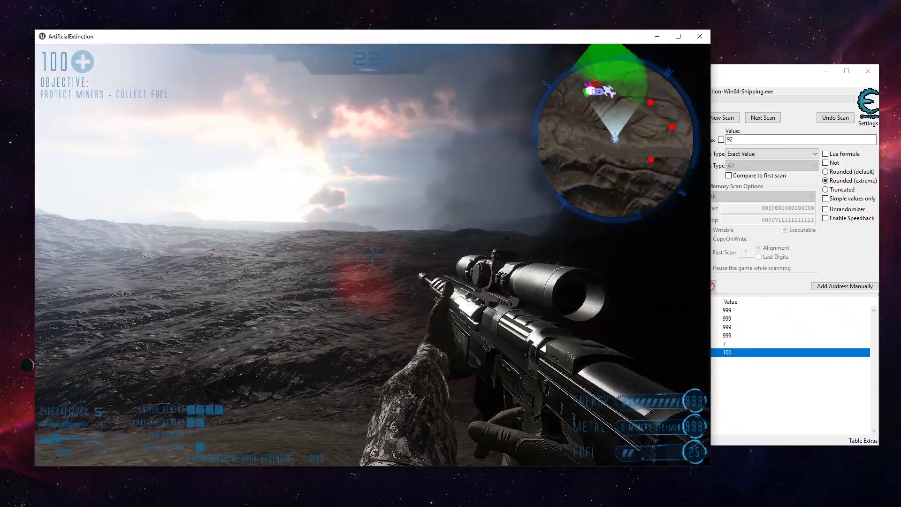
# Step: Move across the terrain and survey the distant structure through the rifle scope
pyautogui.press('w')
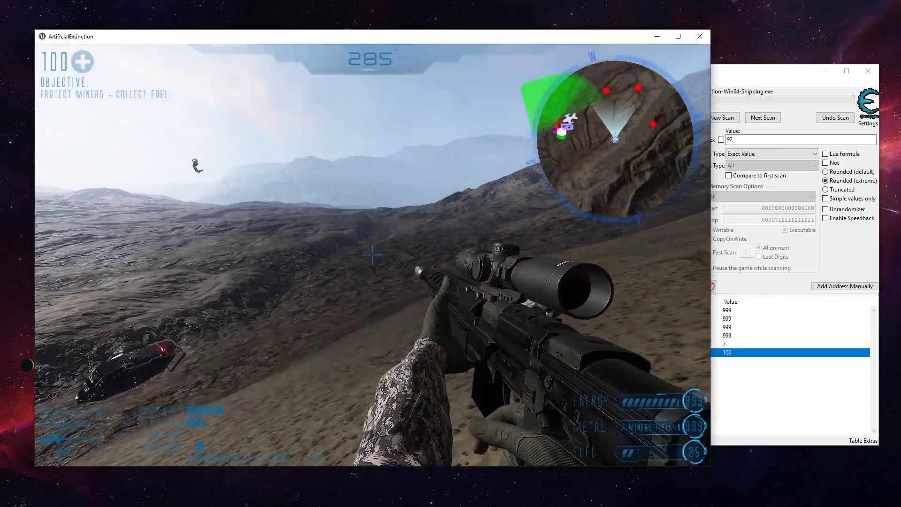
pyautogui.press('w')
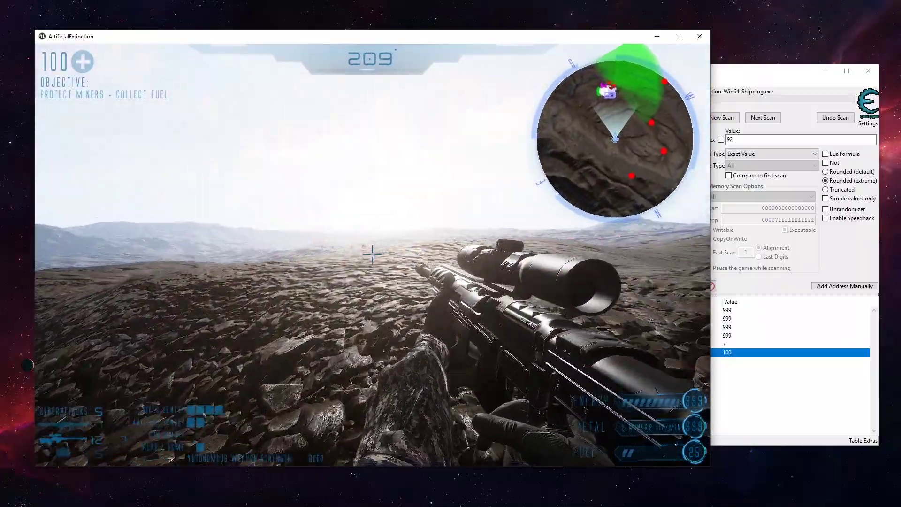
pyautogui.rightClick(373, 255)
pyautogui.rightClick(373, 255)
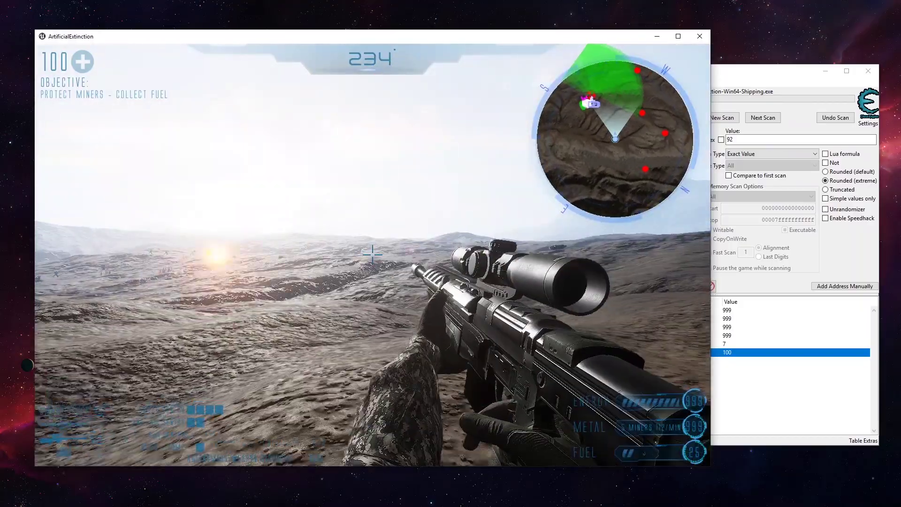
pyautogui.rightClick(372, 255)
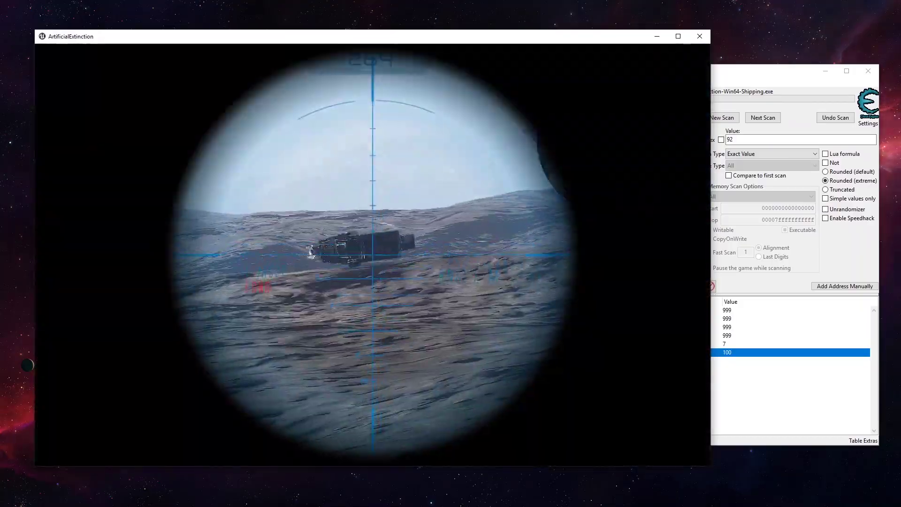
pyautogui.rightClick(372, 255)
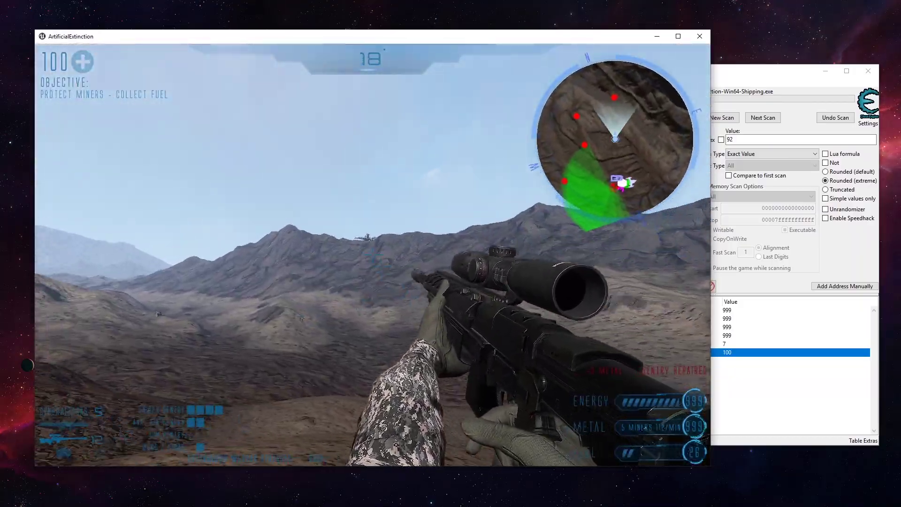
# Step: Aim through the scope at the robot on the distant ridge, shoot it, and pause the game
pyautogui.rightClick(373, 255)
pyautogui.click(373, 255)
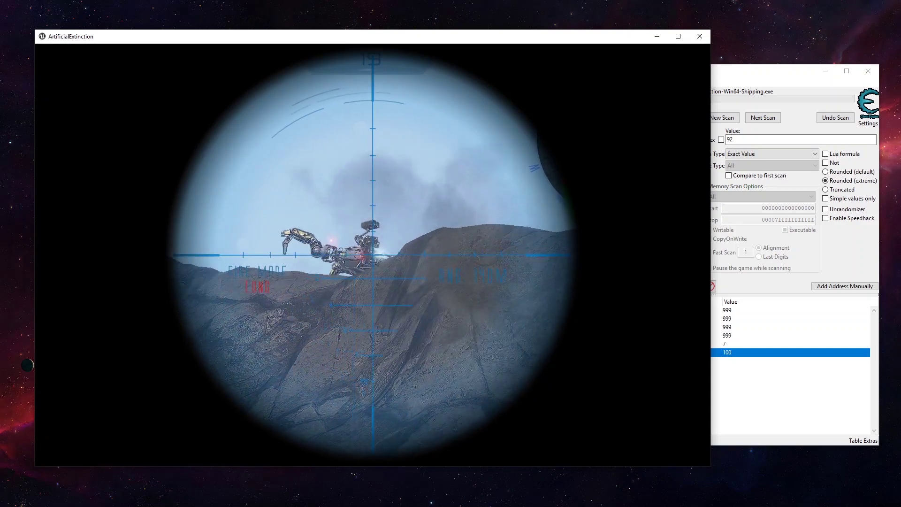
pyautogui.click(372, 255)
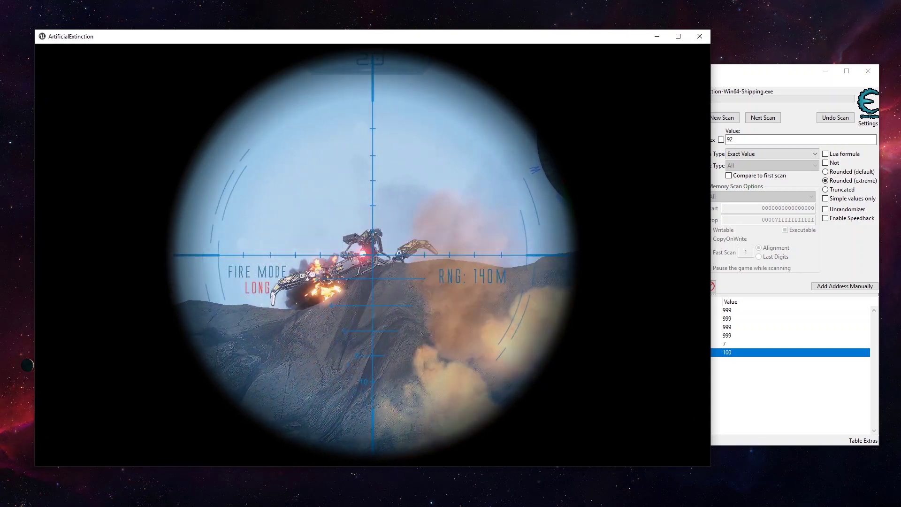
pyautogui.rightClick(372, 255)
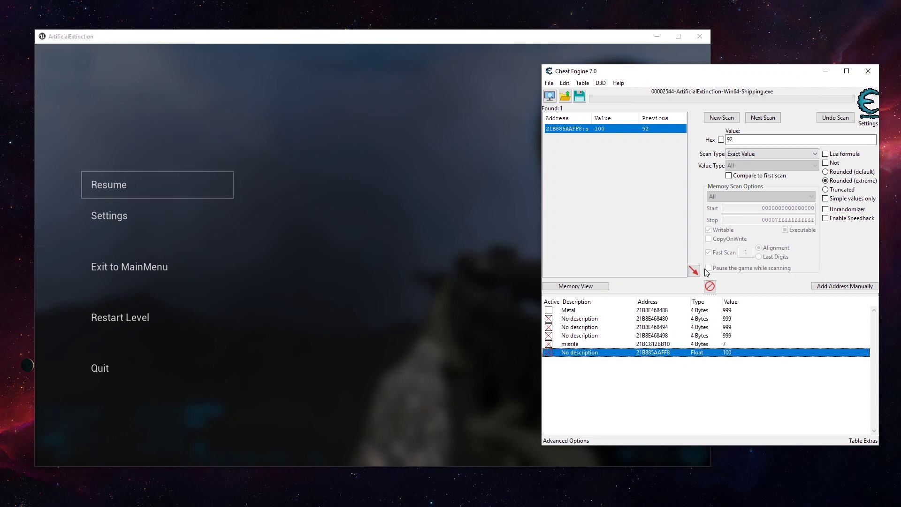
# Step: Start a new Exact Value scan in Cheat Engine for the rifle ammunition count 7 with value type 4 Bytes
pyautogui.click(722, 118)
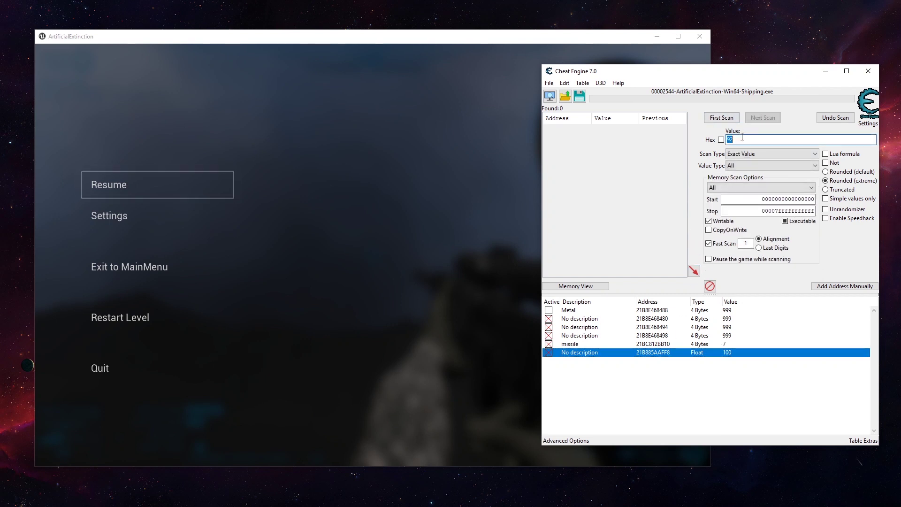
pyautogui.click(742, 166)
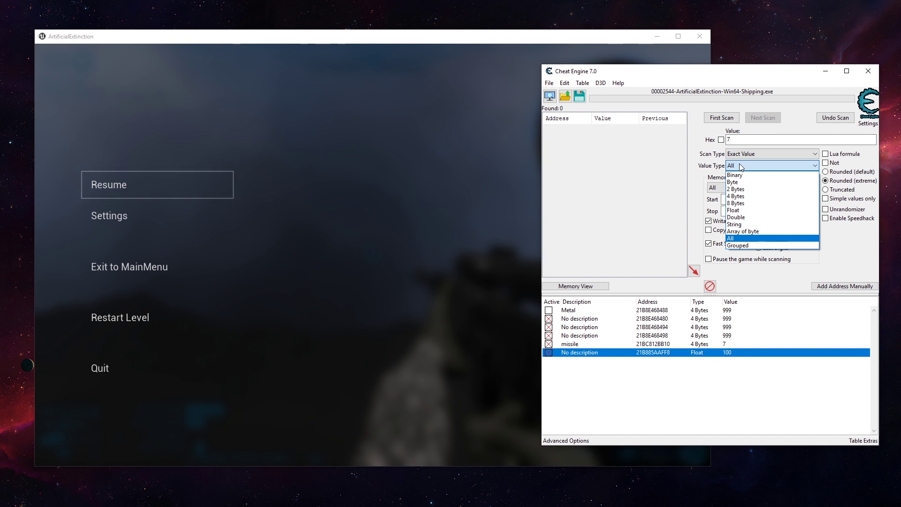
pyautogui.click(744, 196)
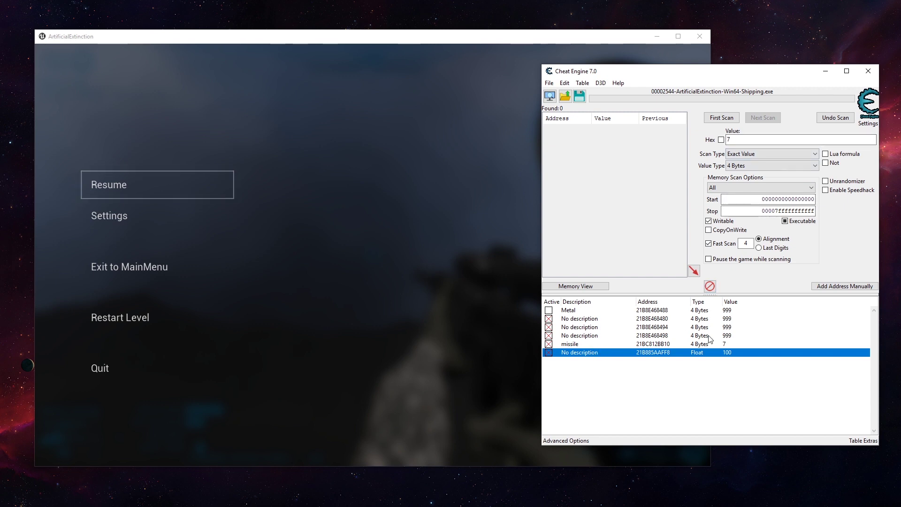
pyautogui.click(726, 116)
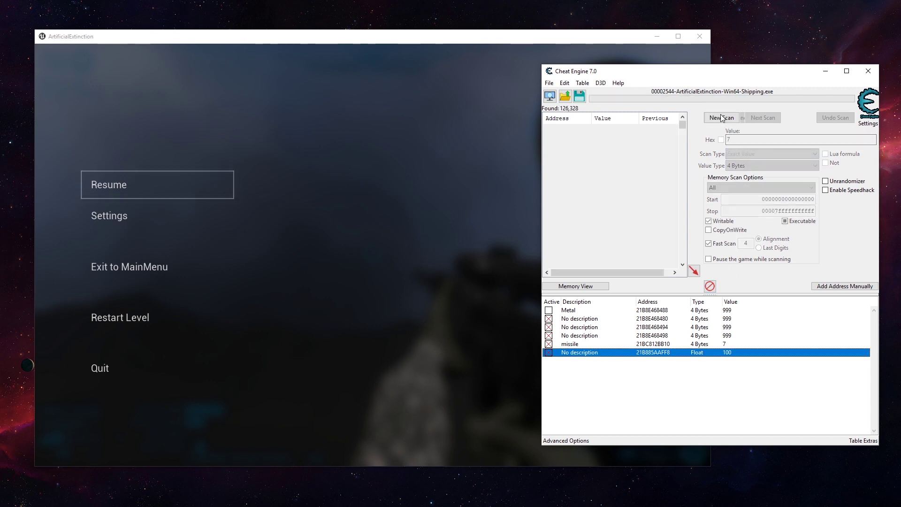
# Step: Resume the game, fire one rifle shot, pause, and narrow the scan results to 6
pyautogui.click(157, 185)
pyautogui.press('Escape')
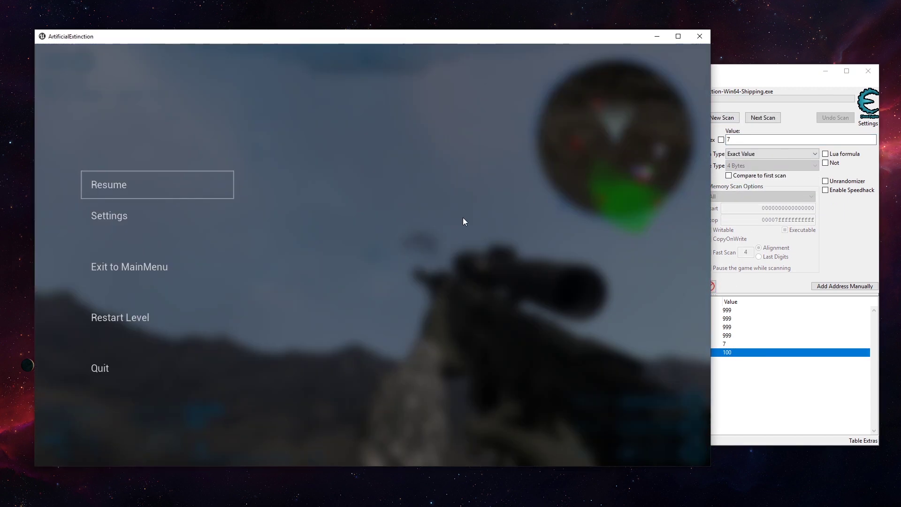
pyautogui.click(783, 377)
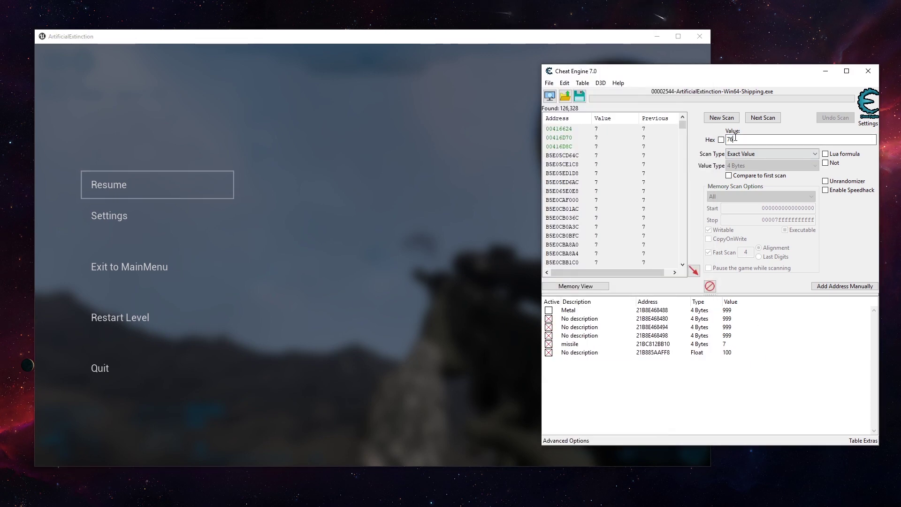
pyautogui.click(754, 120)
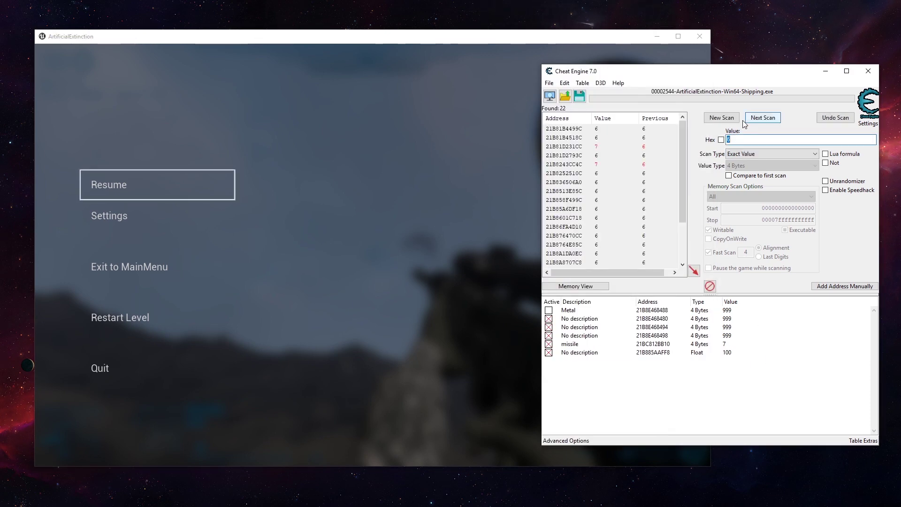
# Step: Fire another rifle shot in the game, pause, and narrow the scan results to 5
pyautogui.click(107, 188)
pyautogui.press('Escape')
pyautogui.click(721, 180)
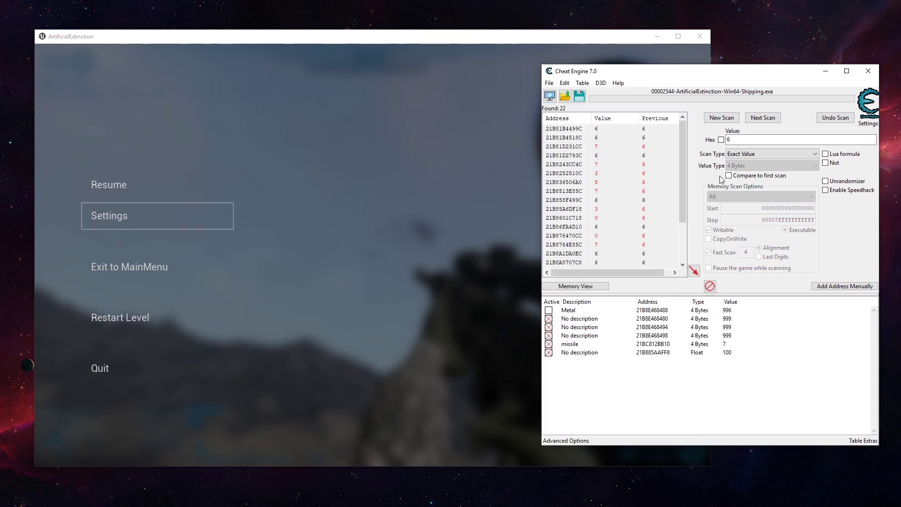
pyautogui.click(769, 119)
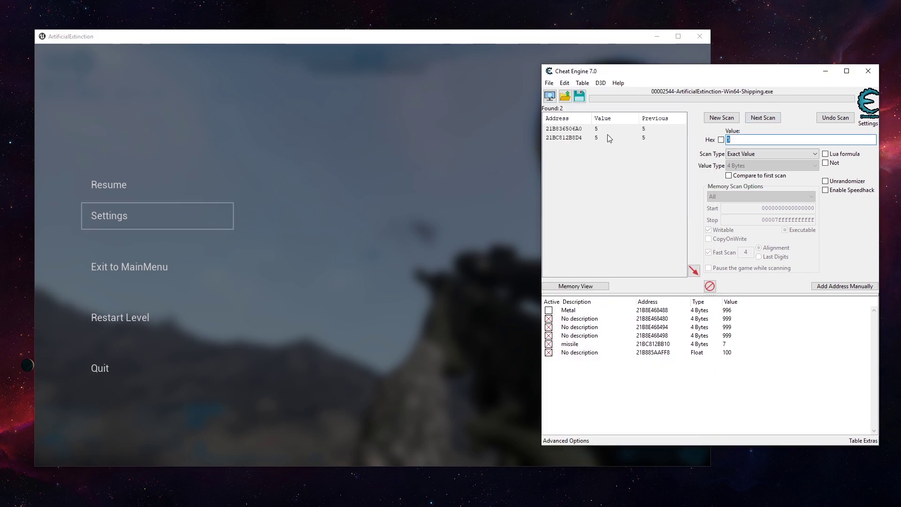
# Step: Use one more rifle round in the game, pause, and run the next scan for 4
pyautogui.click(178, 186)
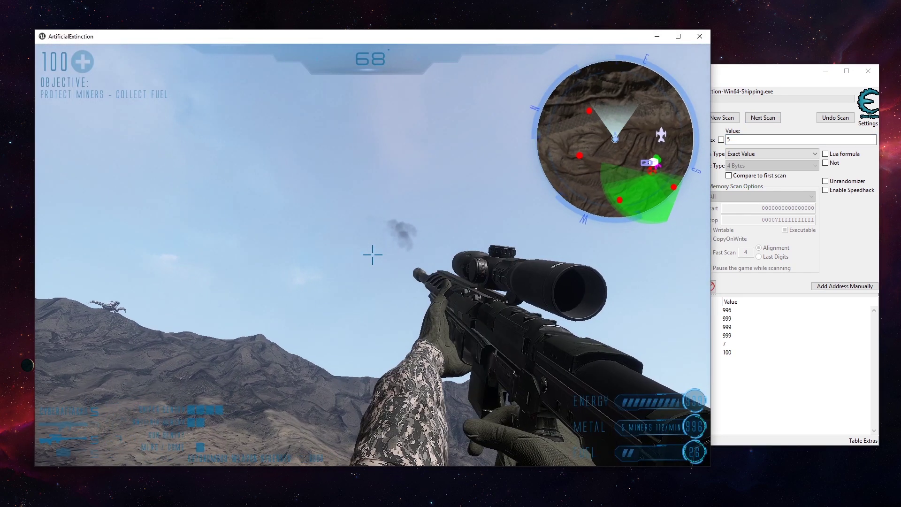
pyautogui.press('Escape')
pyautogui.press('Escape')
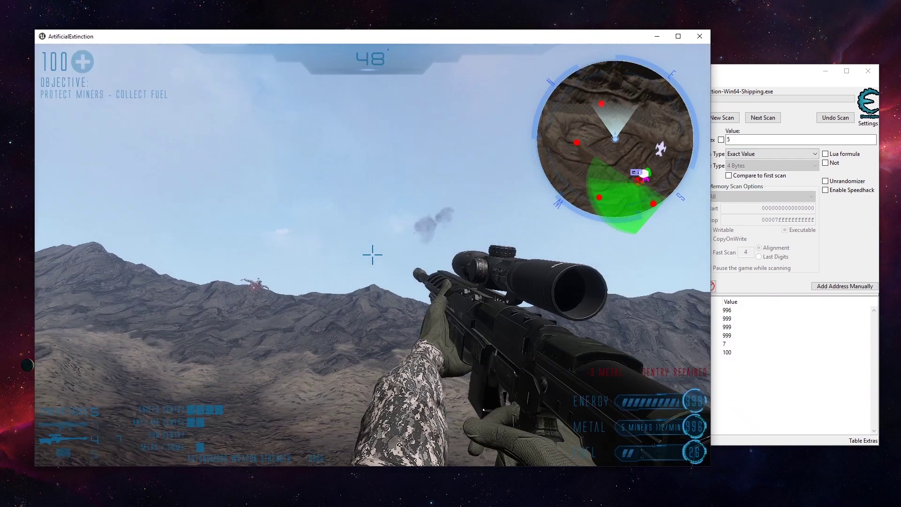
pyautogui.press('Escape')
pyautogui.click(754, 399)
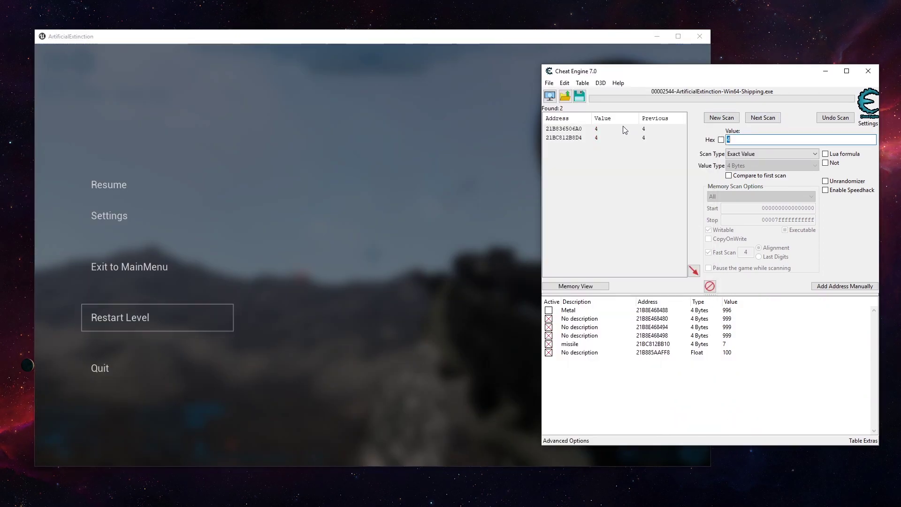
# Step: Add both found ammunition addresses to the address list and set the value of 21BC812B8D4 to 8
pyautogui.doubleClick(617, 137)
pyautogui.click(727, 362)
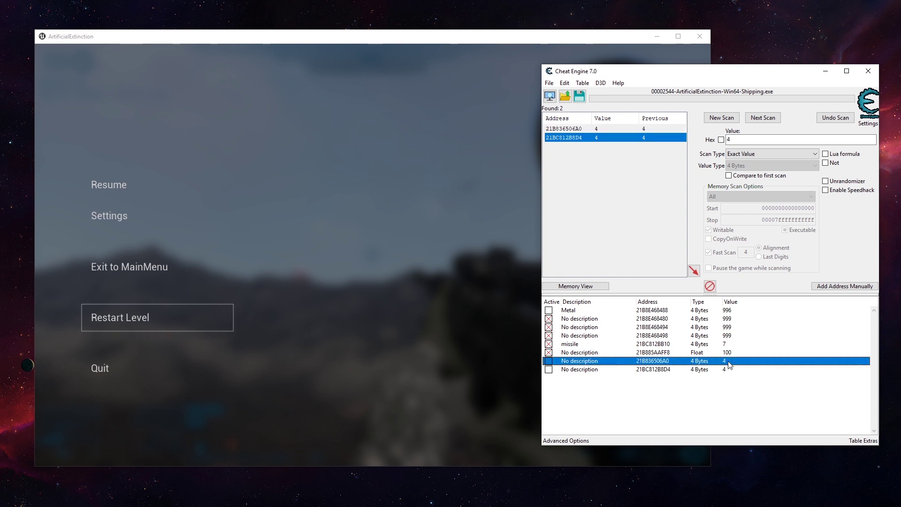
pyautogui.click(723, 370)
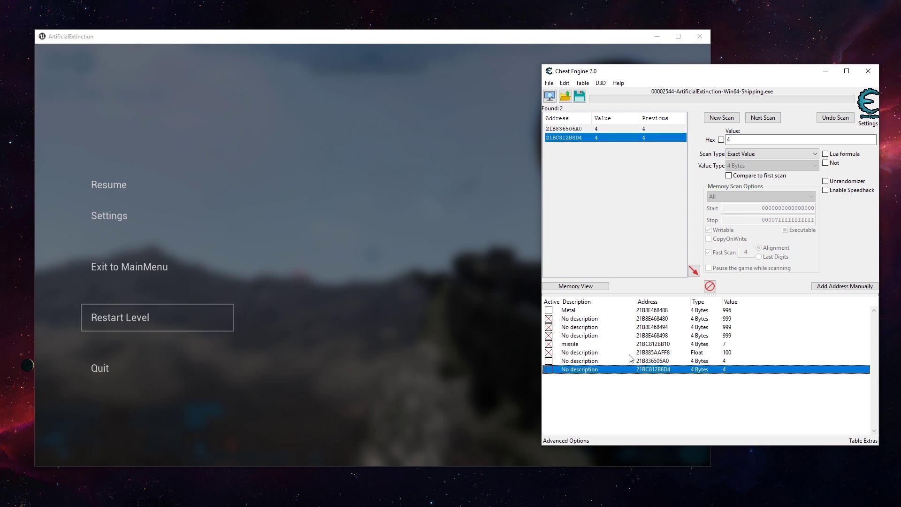
pyautogui.doubleClick(729, 371)
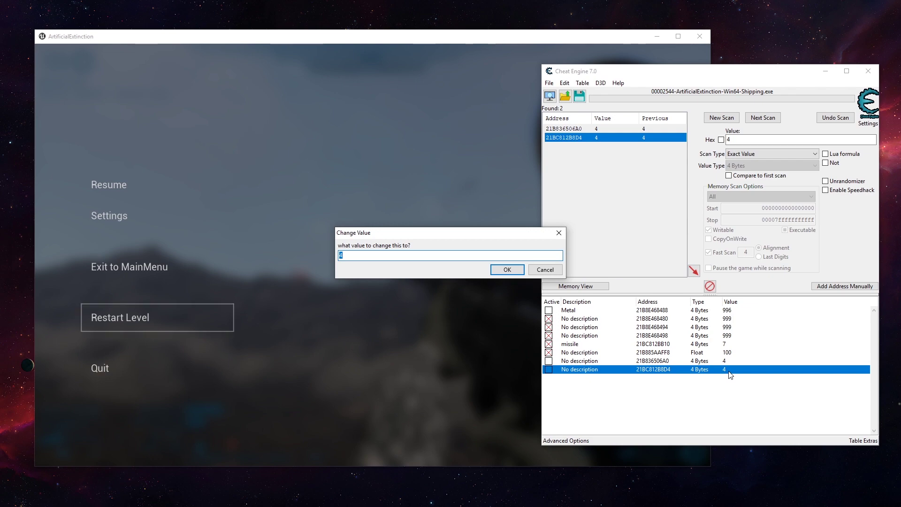
pyautogui.press('Return')
# Step: Resume the game, fire the rifle to test the changed ammunition count, and pause to return to Cheat Engine
pyautogui.click(157, 185)
pyautogui.click(372, 255)
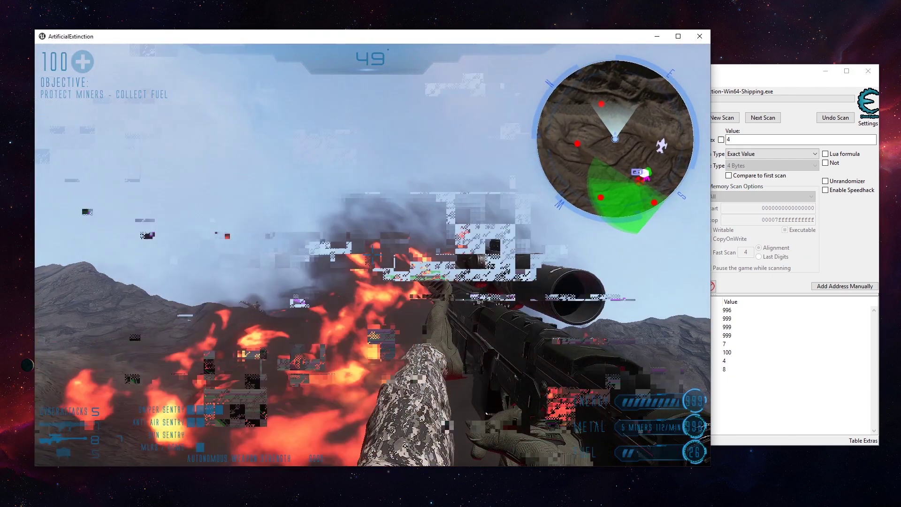
pyautogui.press('Escape')
pyautogui.click(715, 374)
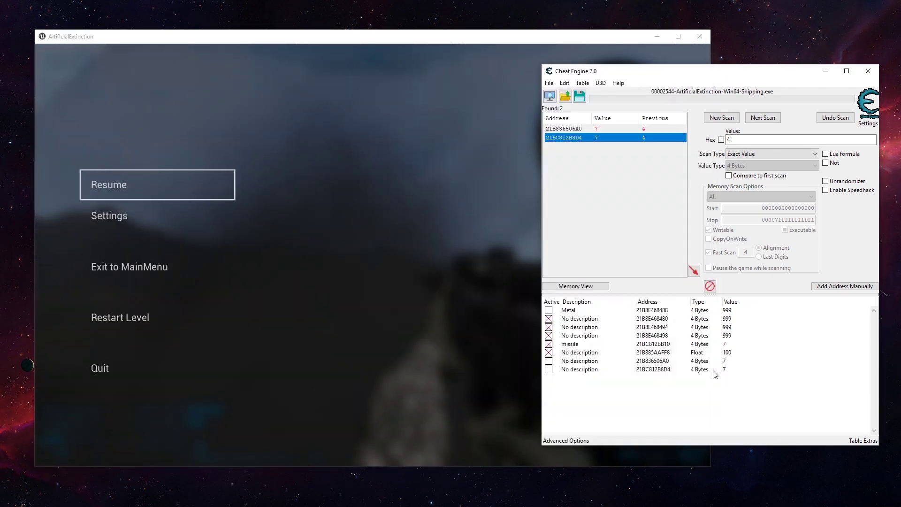
# Step: Freeze the ammunition entry 21BC812B8D4 in the address list and set its value to 99
pyautogui.click(549, 370)
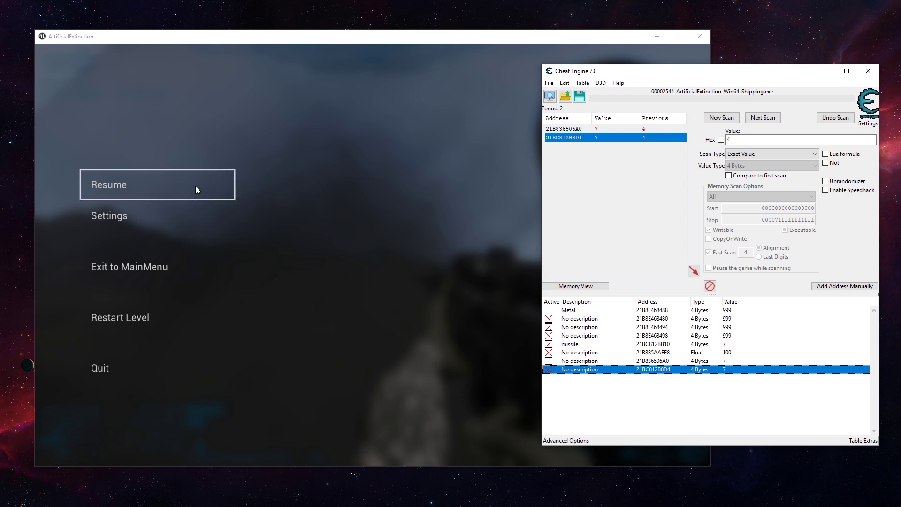
pyautogui.doubleClick(723, 370)
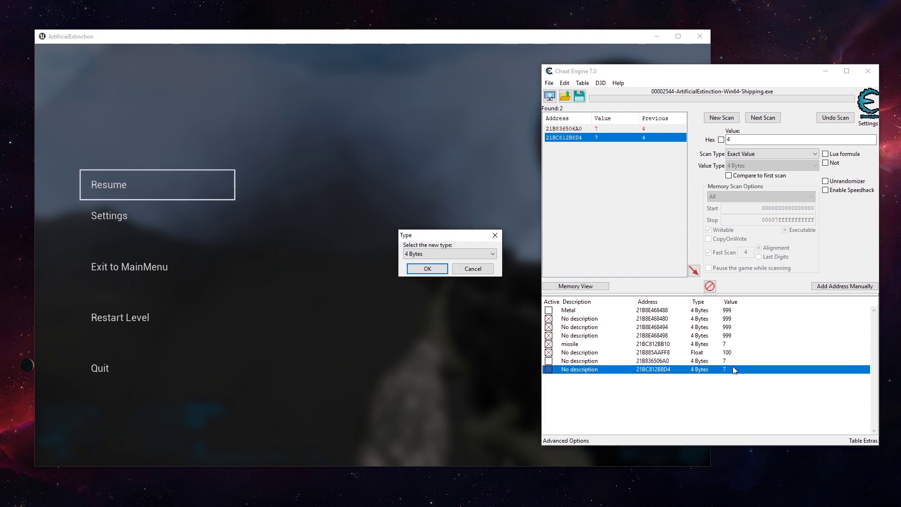
pyautogui.press('Escape')
pyautogui.doubleClick(734, 370)
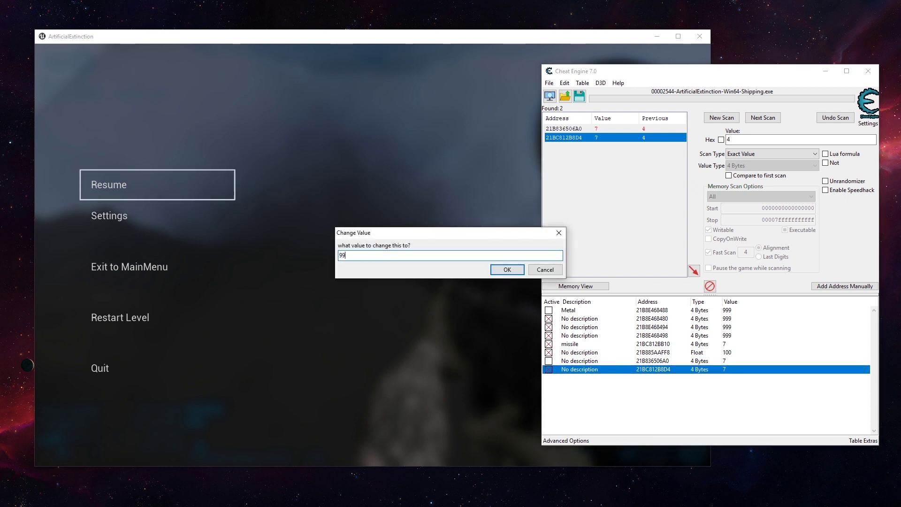
pyautogui.press('Return')
# Step: Resume the game and fire the rifle at the distant robot to test the frozen ammunition value
pyautogui.click(98, 176)
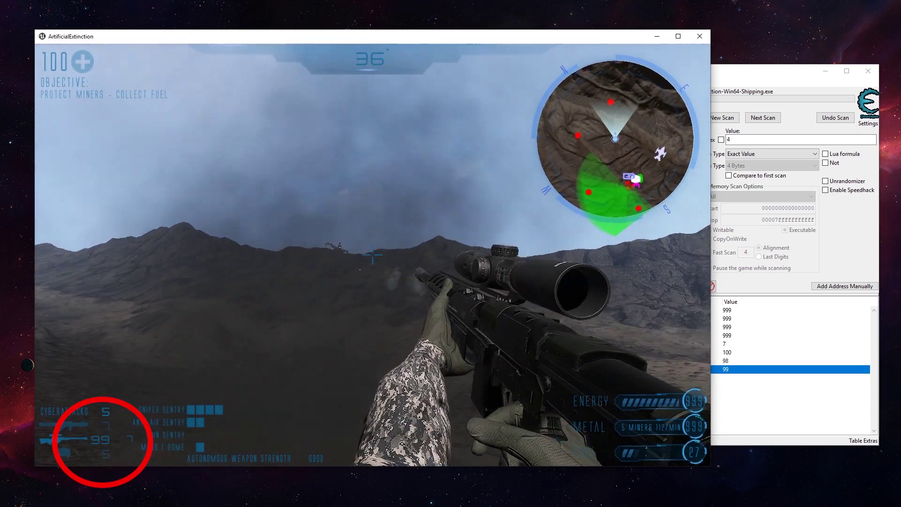
pyautogui.click(373, 254)
pyautogui.click(372, 254)
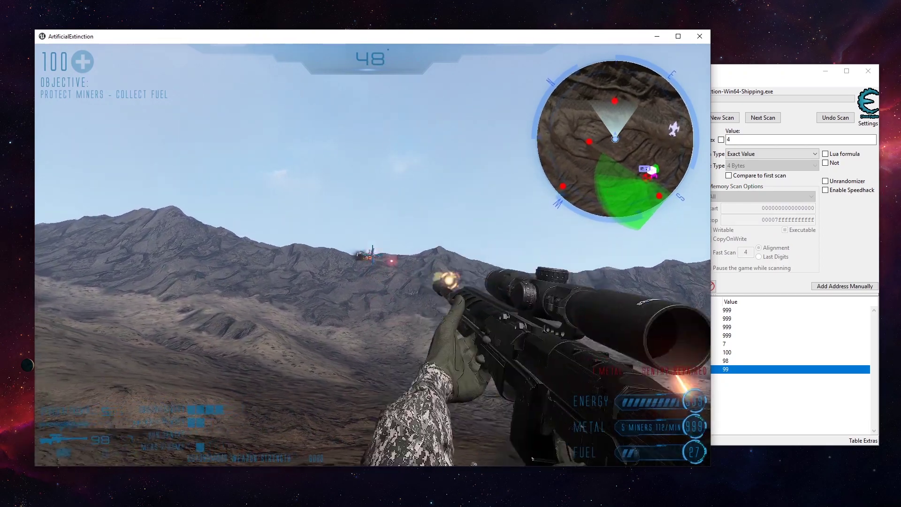
# Step: Keep firing the rifle at the airborne target over the mountains and aim through its scope to check the frozen ammunition
pyautogui.click(372, 254)
pyautogui.click(372, 255)
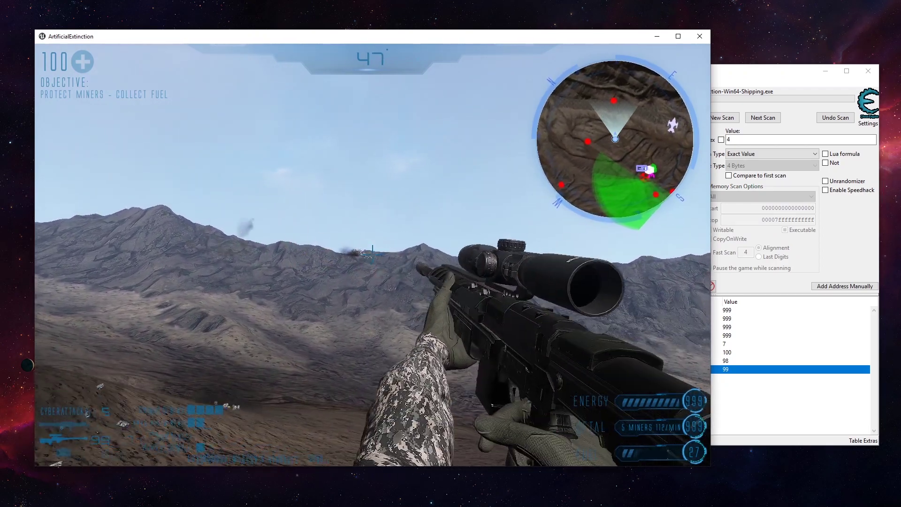
pyautogui.click(373, 254)
pyautogui.rightClick(373, 253)
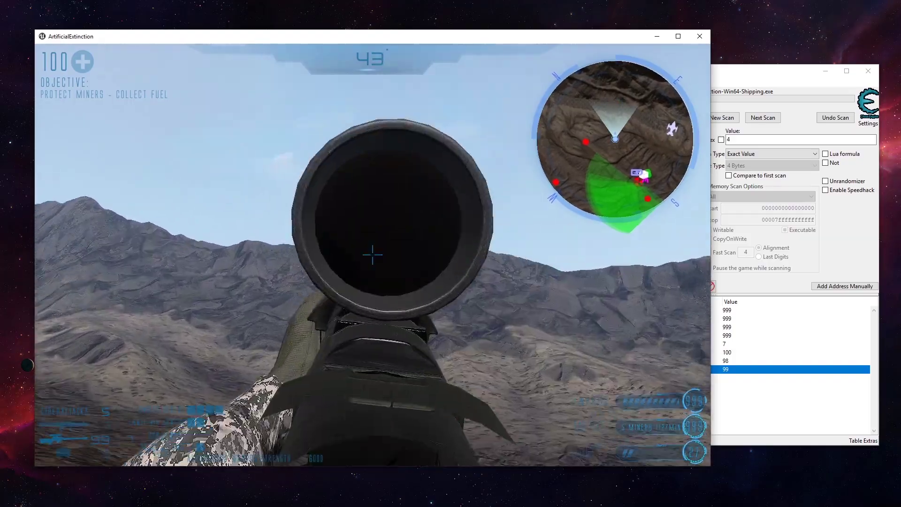
pyautogui.press('4')
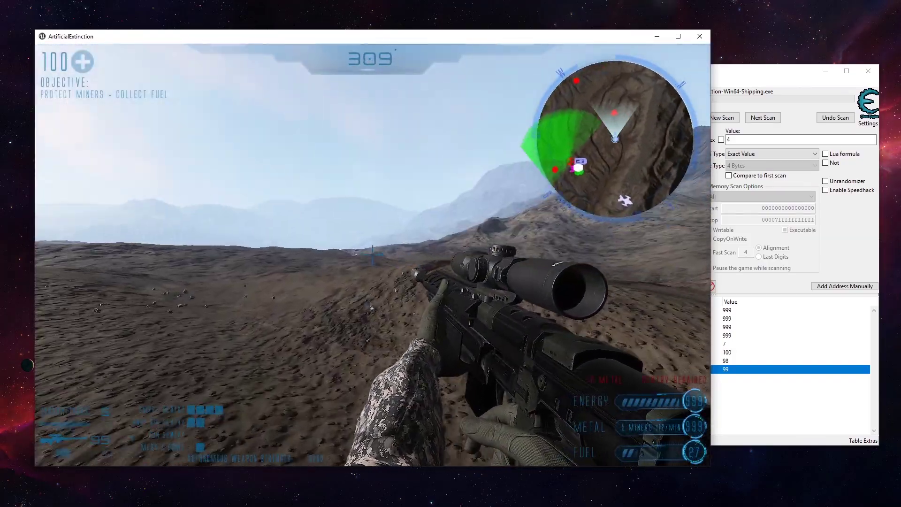
# Step: Switch to the missile launcher, advance over the ridge and fire missiles at the enemy robots to test the frozen missile count
pyautogui.press('1')
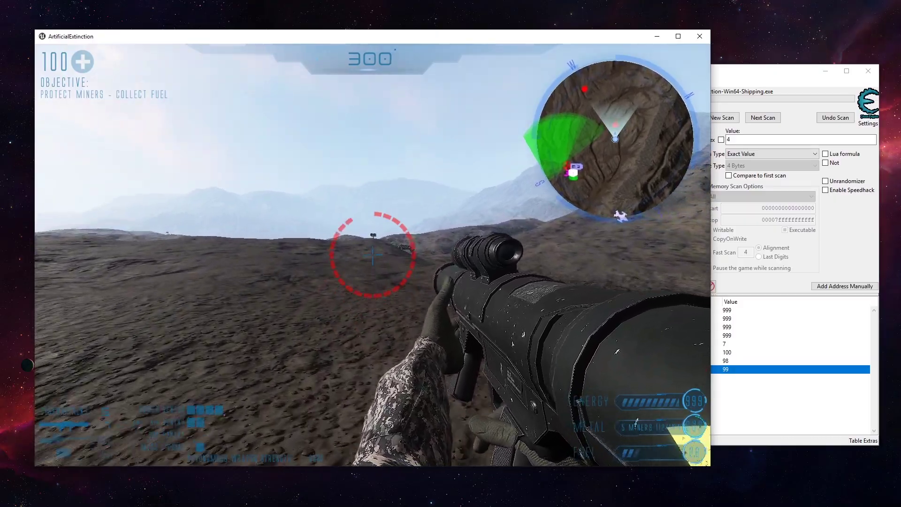
pyautogui.click(373, 255)
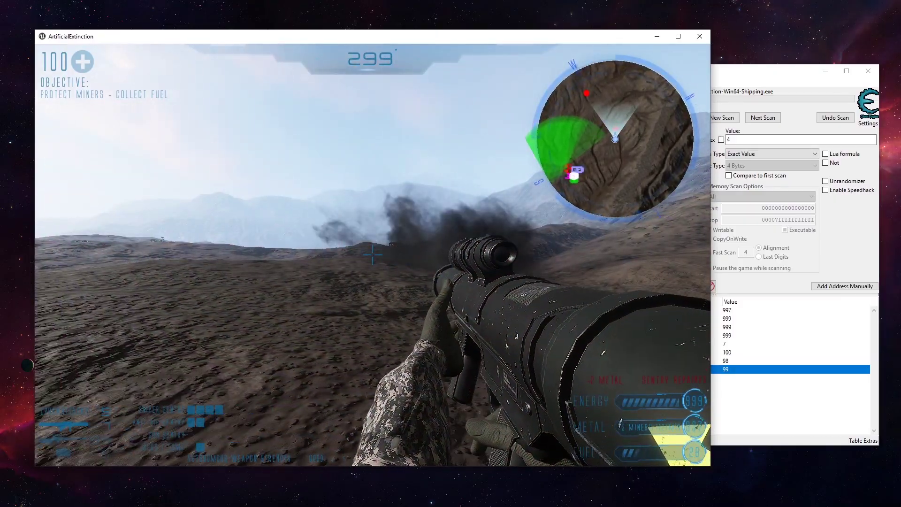
pyautogui.press('w')
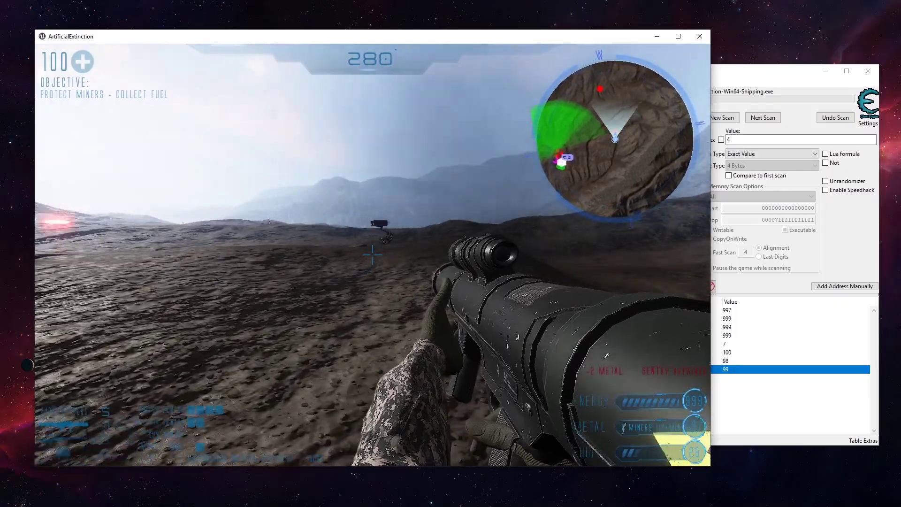
pyautogui.press('w')
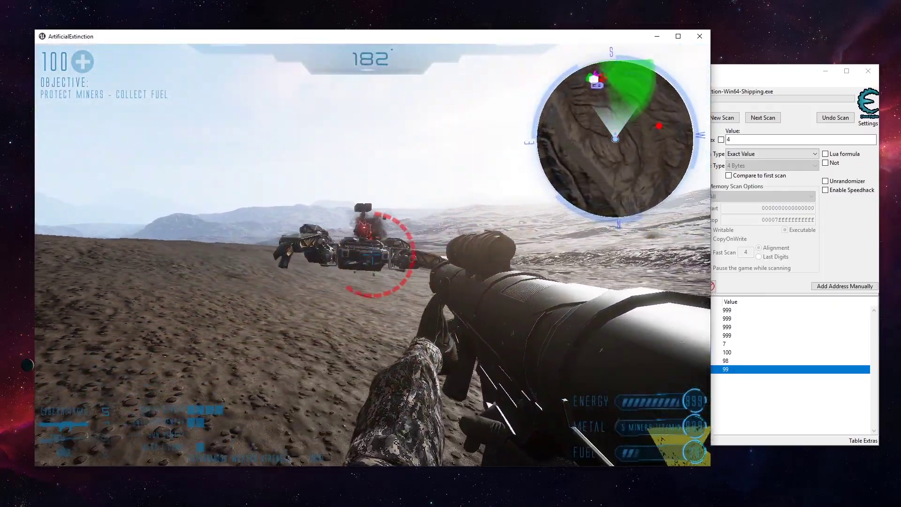
pyautogui.click(373, 255)
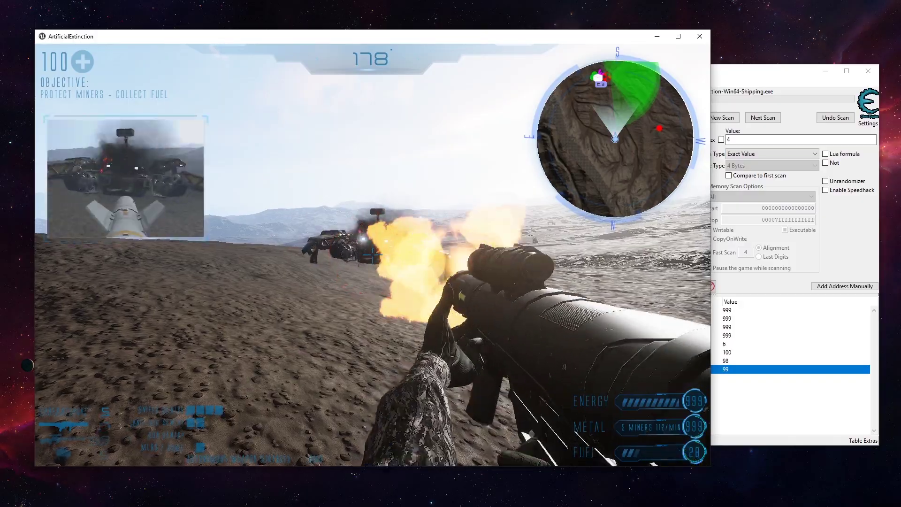
# Step: Walk on across the hills with the missile launcher, surveying the terrain for remaining enemies
pyautogui.press('w')
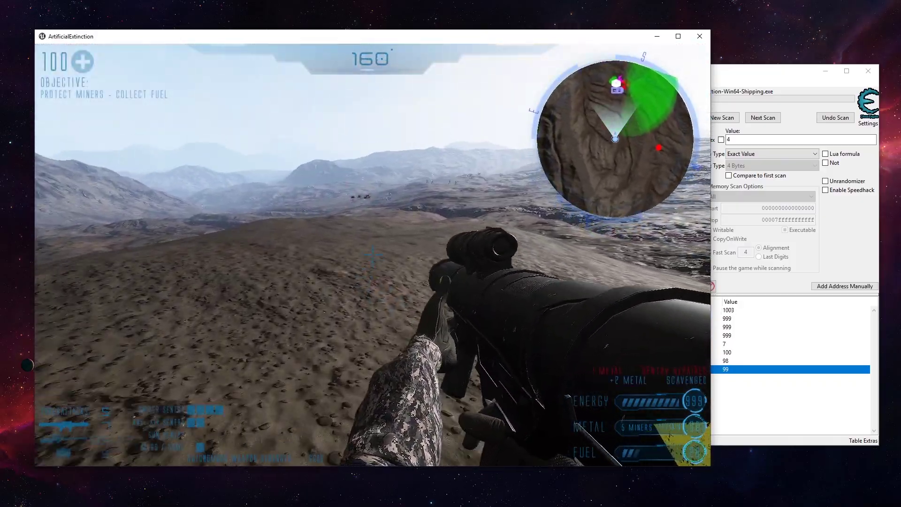
pyautogui.press('w')
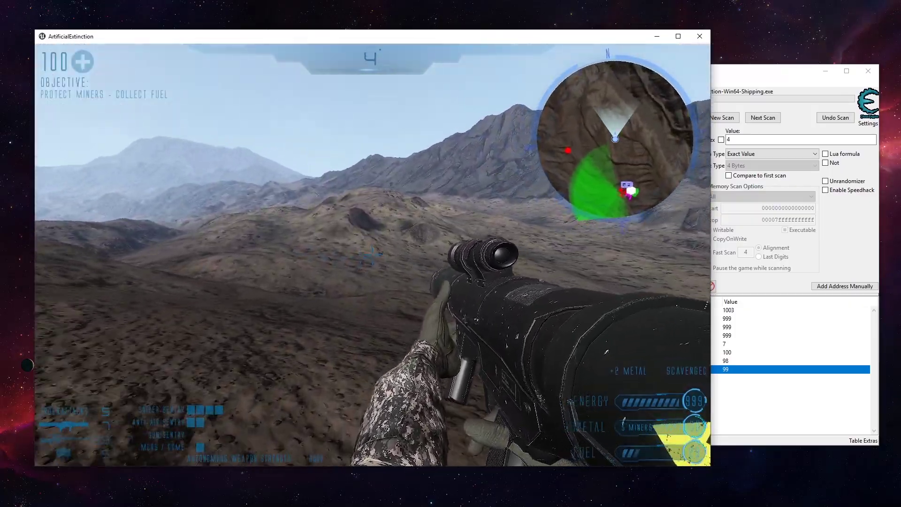
pyautogui.press('w')
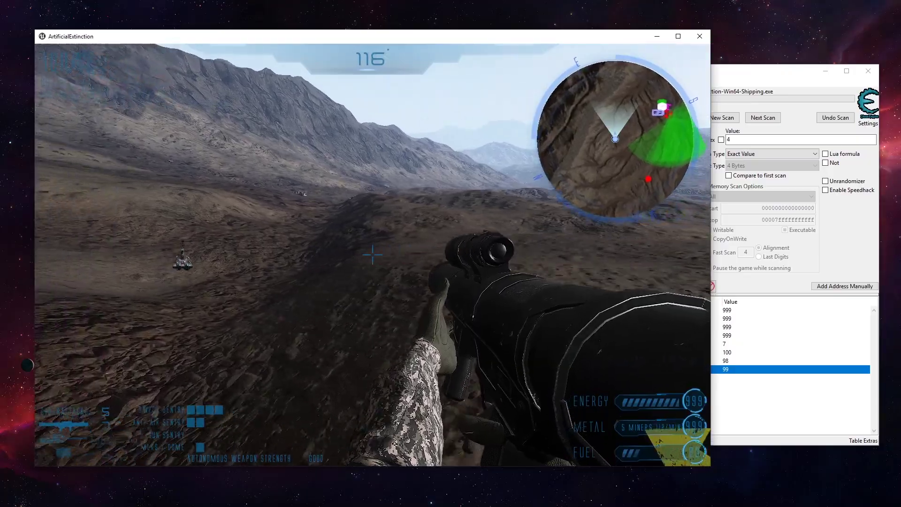
pyautogui.press('w')
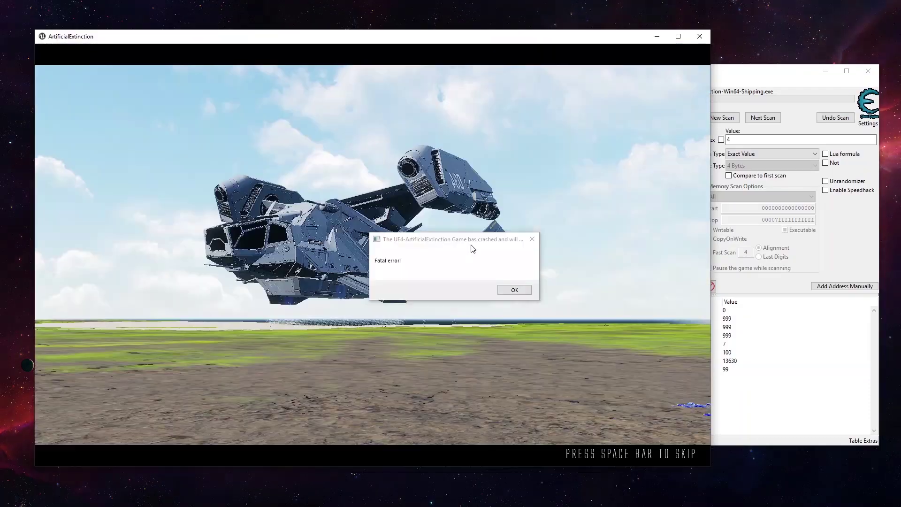
# Step: Move the game's fatal error dialog aside and switch to Cheat Engine's address list
pyautogui.moveTo(473, 249); pyautogui.dragTo(500, 249)
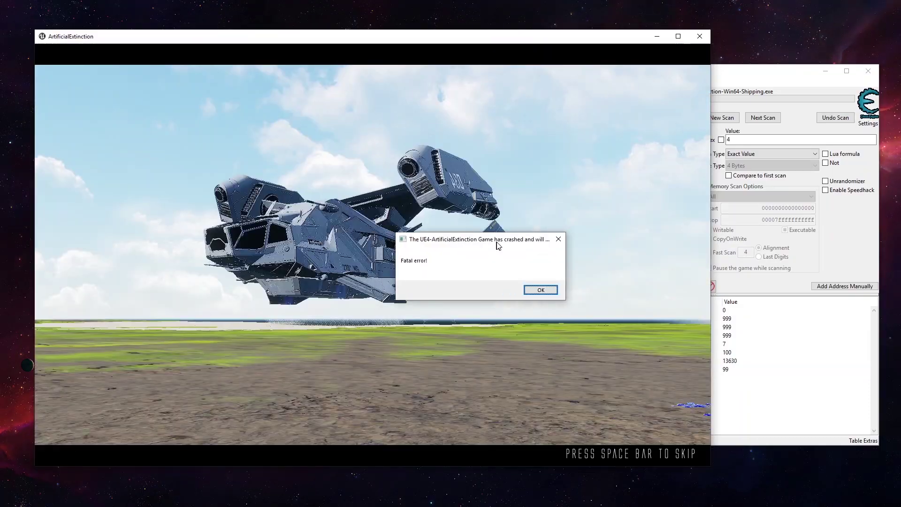
pyautogui.click(783, 339)
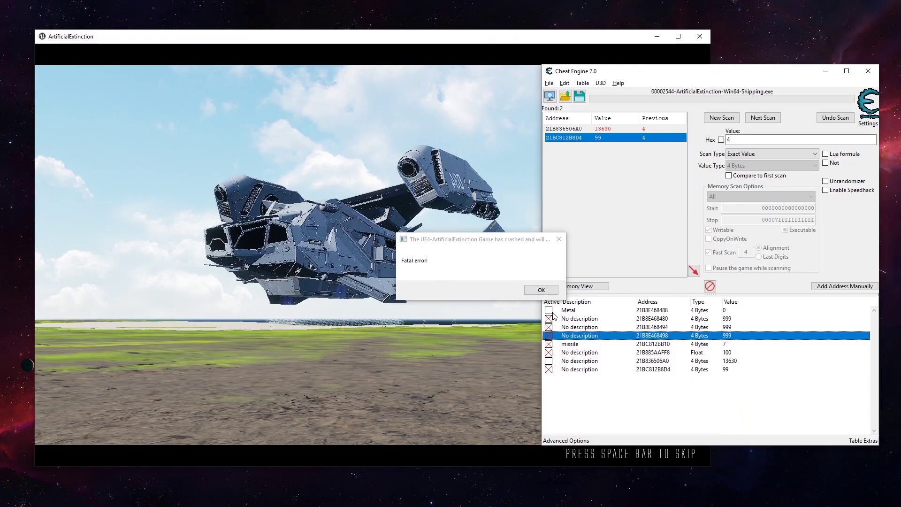
pyautogui.click(413, 266)
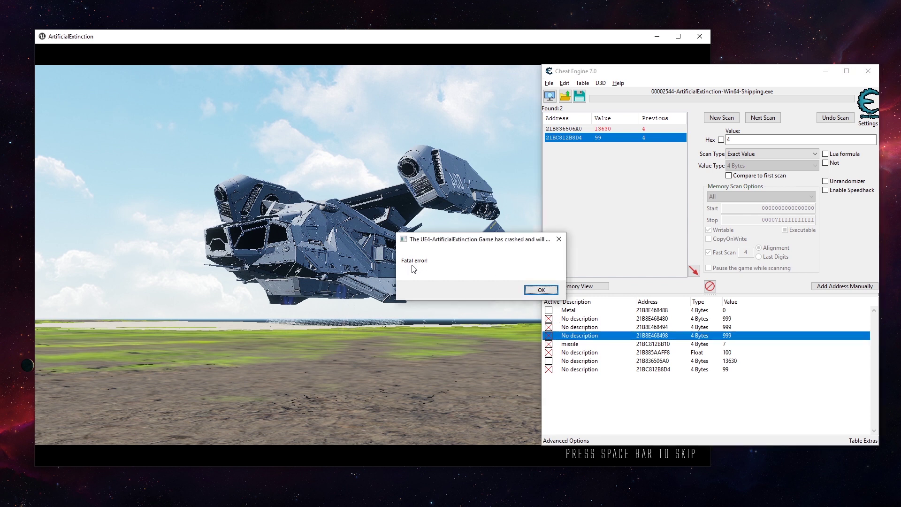
# Step: Unfreeze all the frozen entries in the address list, including the 999 values, missile, health and rifle ammunition
pyautogui.click(547, 318)
pyautogui.click(548, 327)
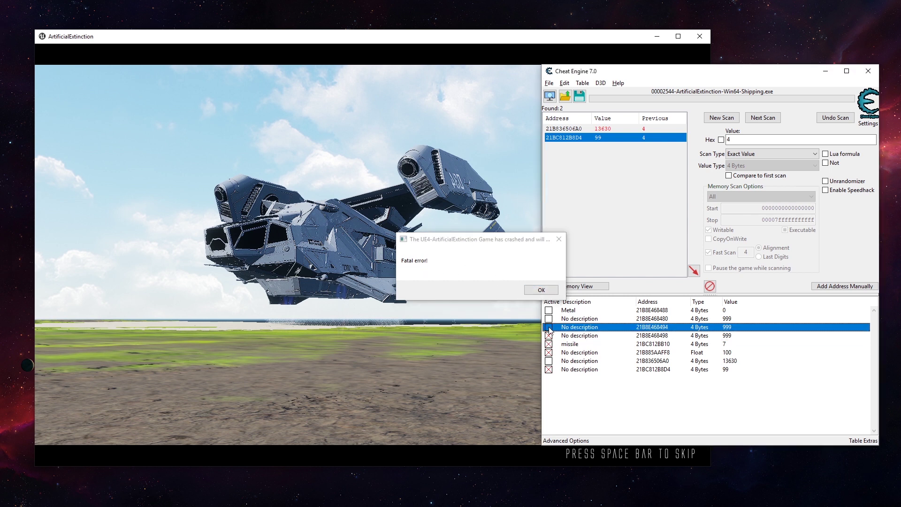
pyautogui.click(549, 336)
pyautogui.click(548, 344)
pyautogui.click(548, 353)
pyautogui.click(549, 370)
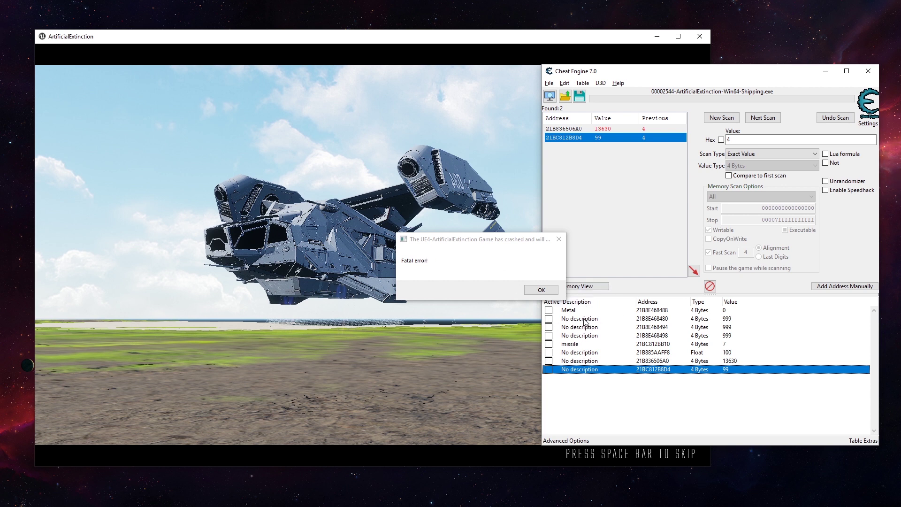
pyautogui.click(549, 321)
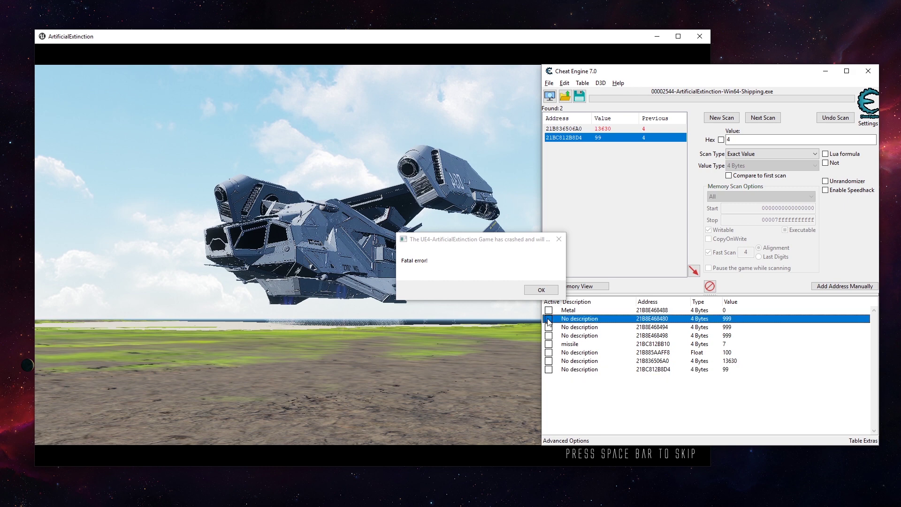